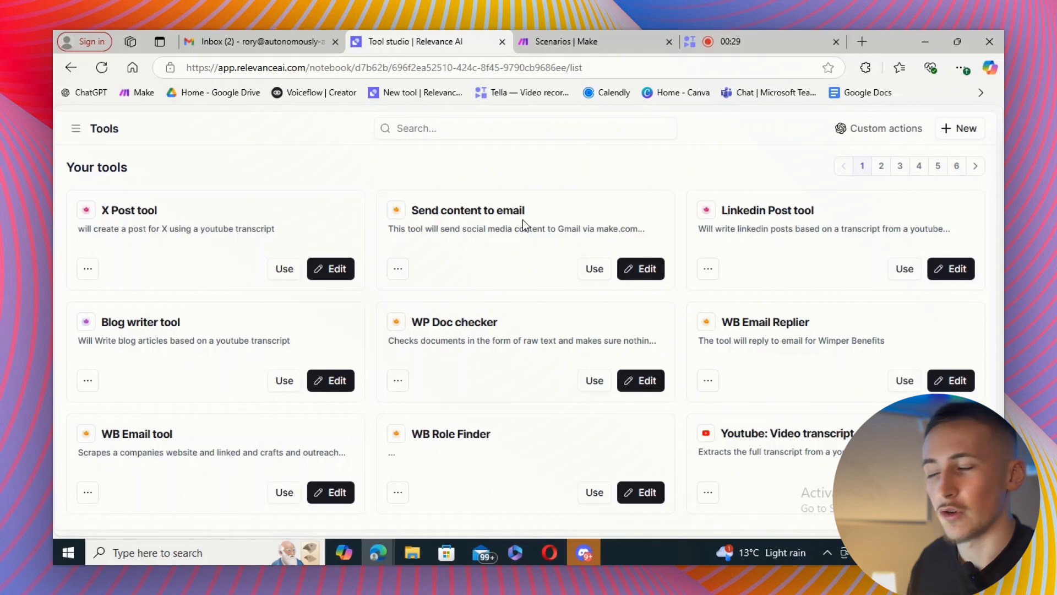
Switch to Make, view the Integration Webhooks, Tools, Gmail scenario, and open the Integration YouTube scenario.
click(556, 42)
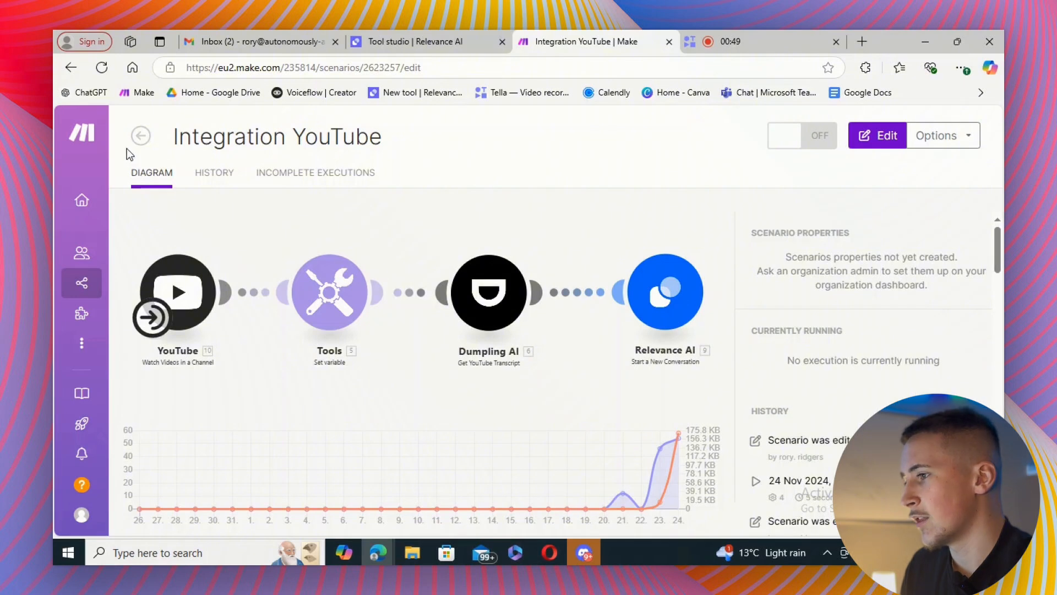
click(140, 136)
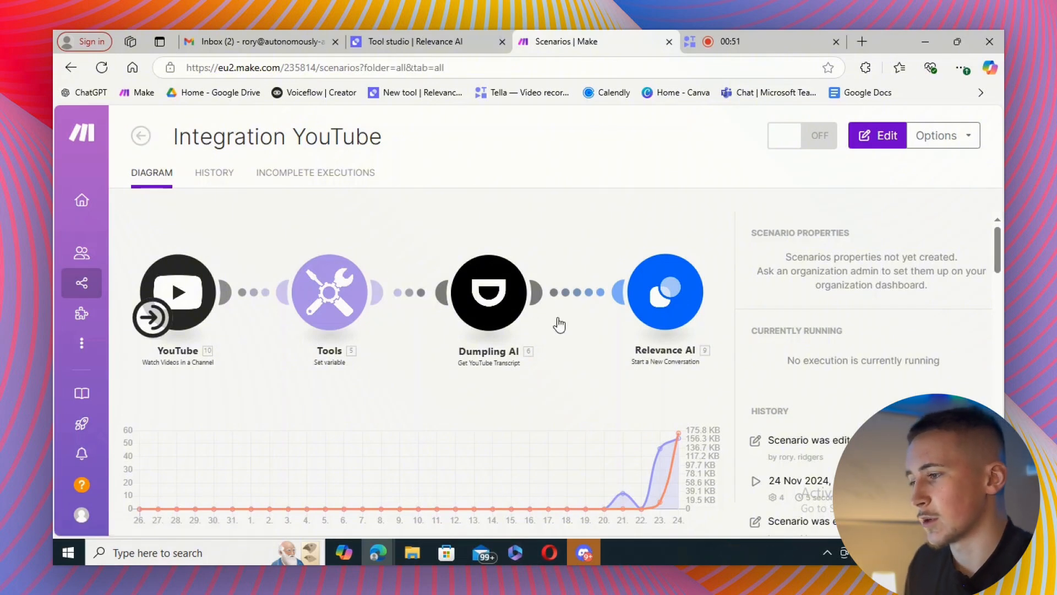
click(479, 275)
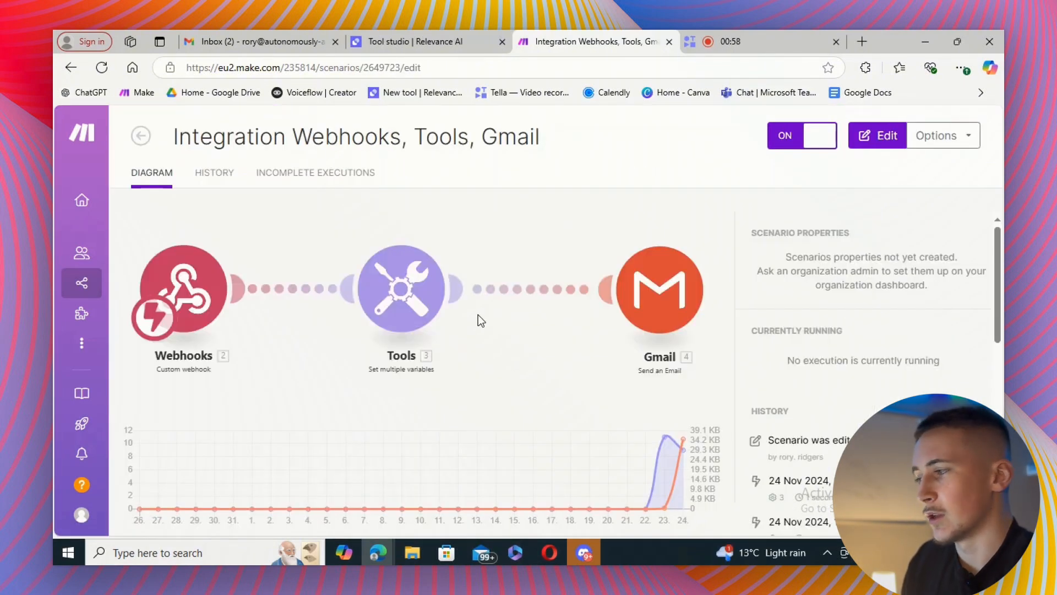
click(142, 138)
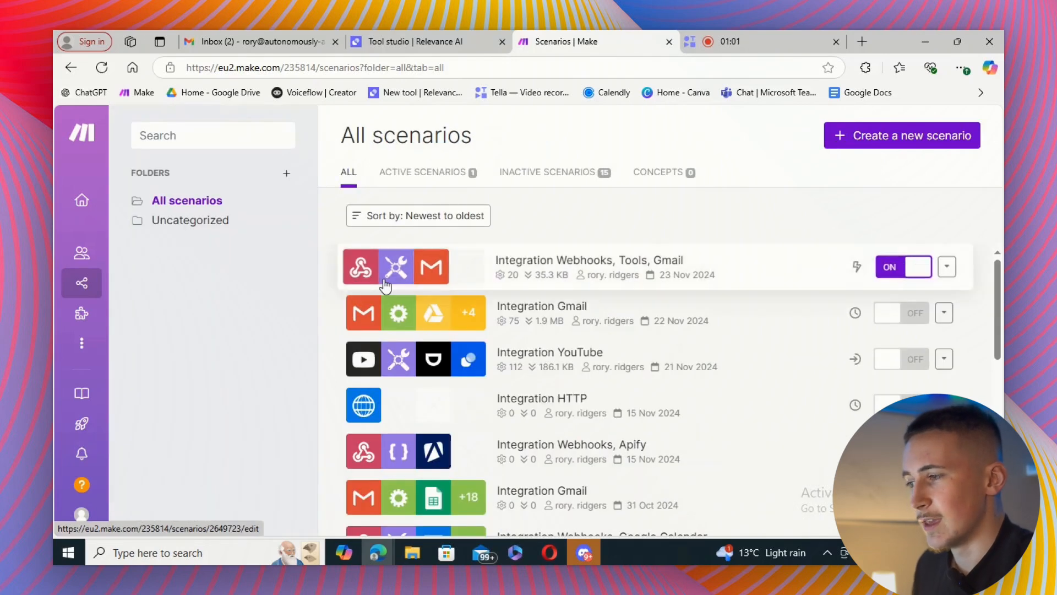
click(627, 355)
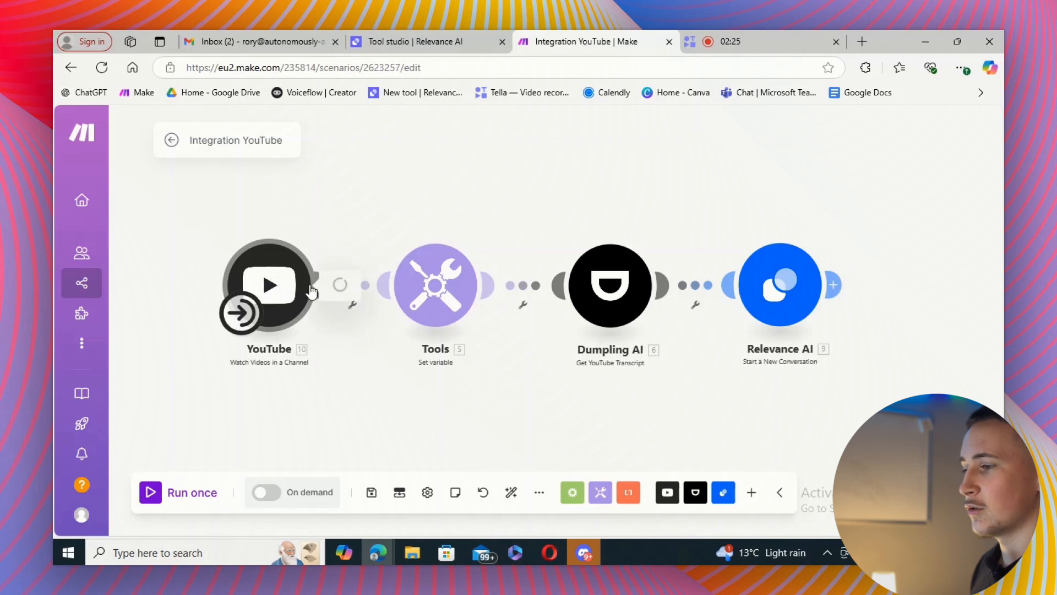
Review the YouTube module's connection, channel ID finder, publication date range and result limit, and confirm the settings.
click(269, 282)
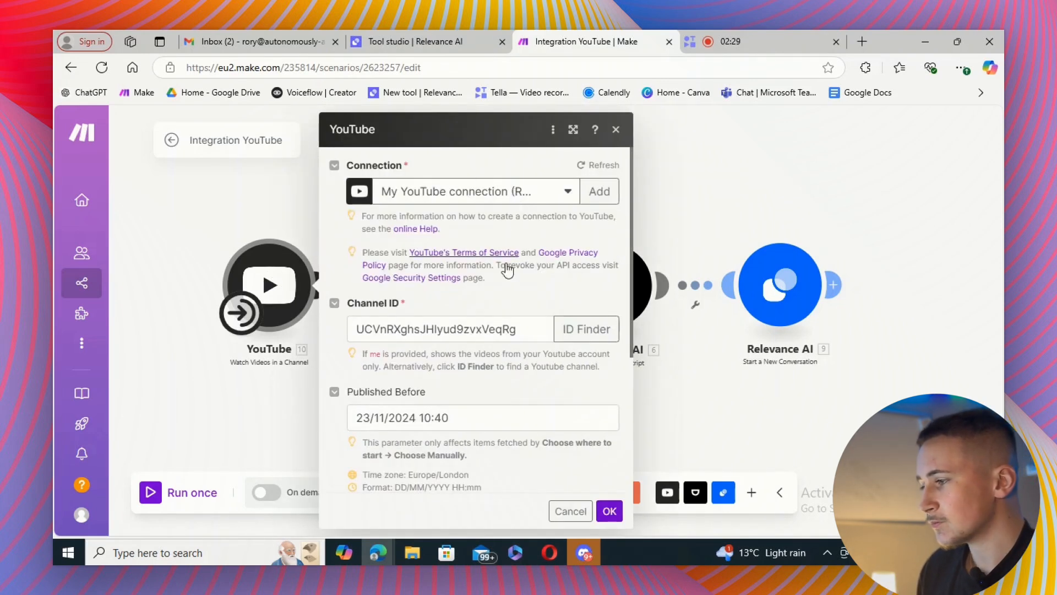
scroll(489, 279, down, 2)
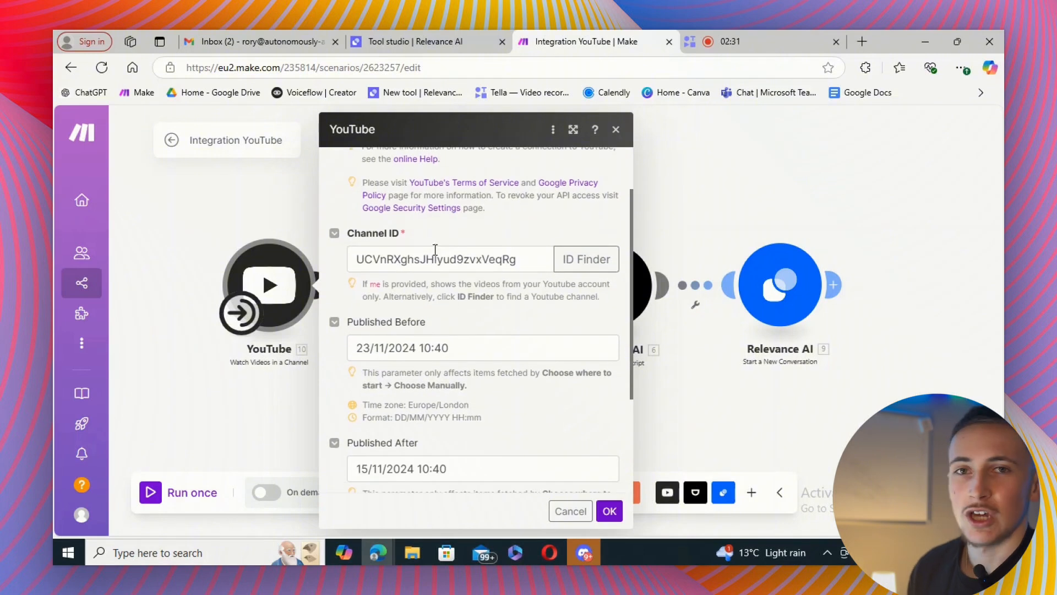
click(571, 270)
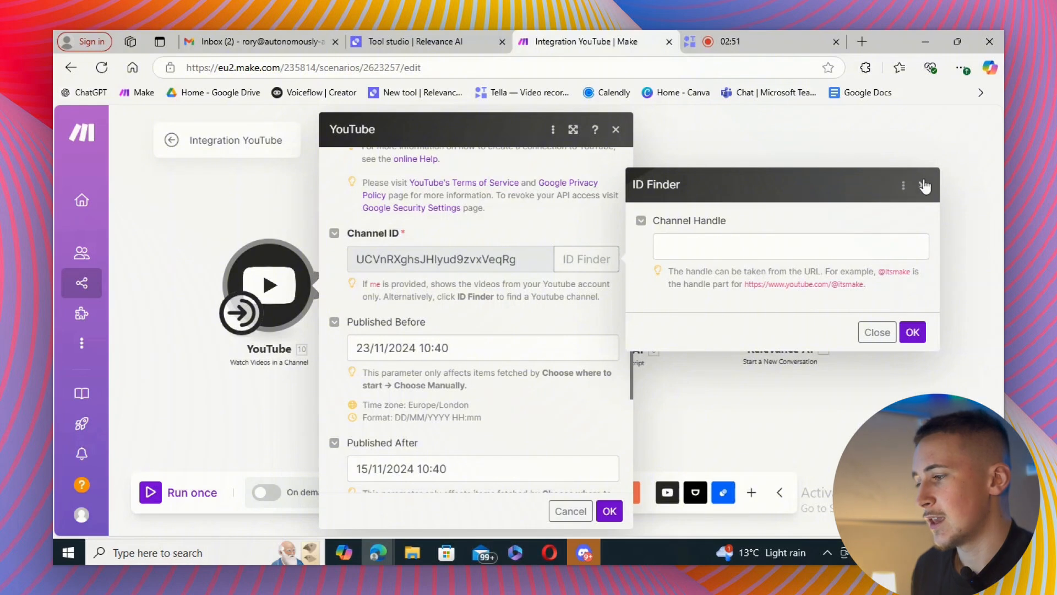
click(925, 186)
scroll(517, 312, down, 2)
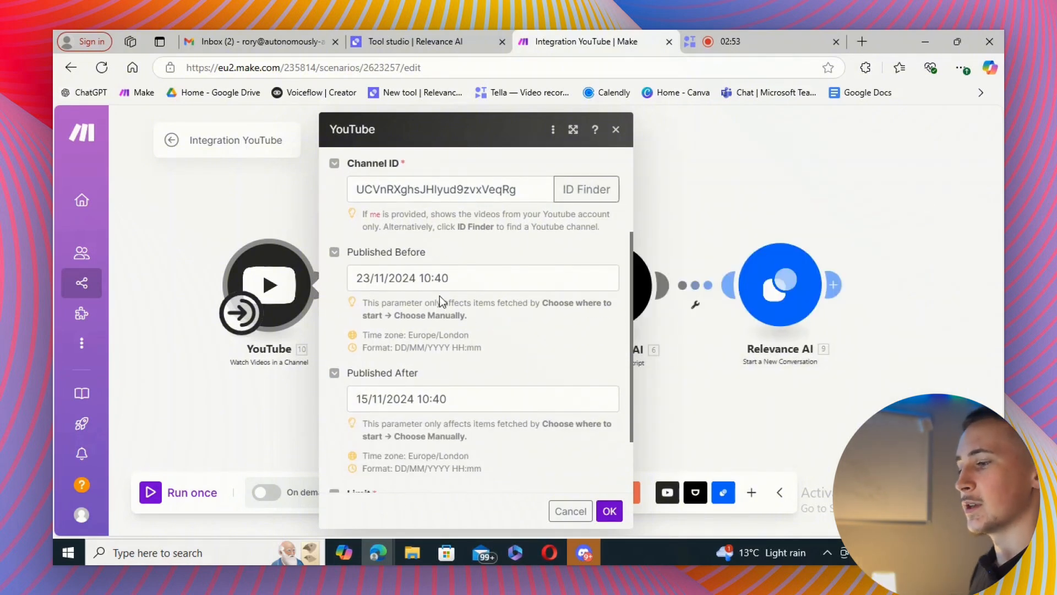
scroll(456, 329, down, 2)
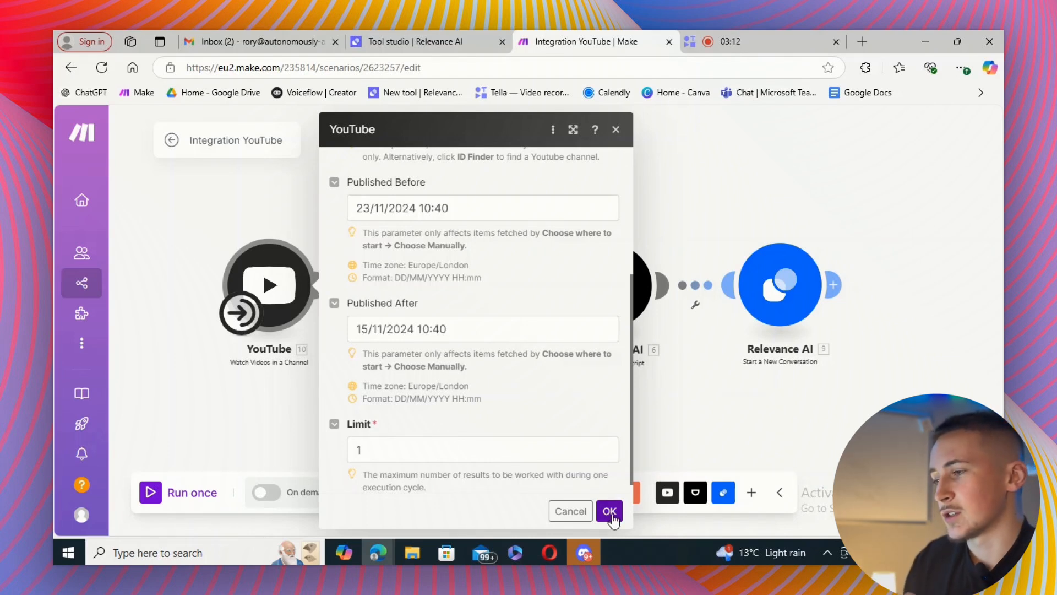
click(610, 511)
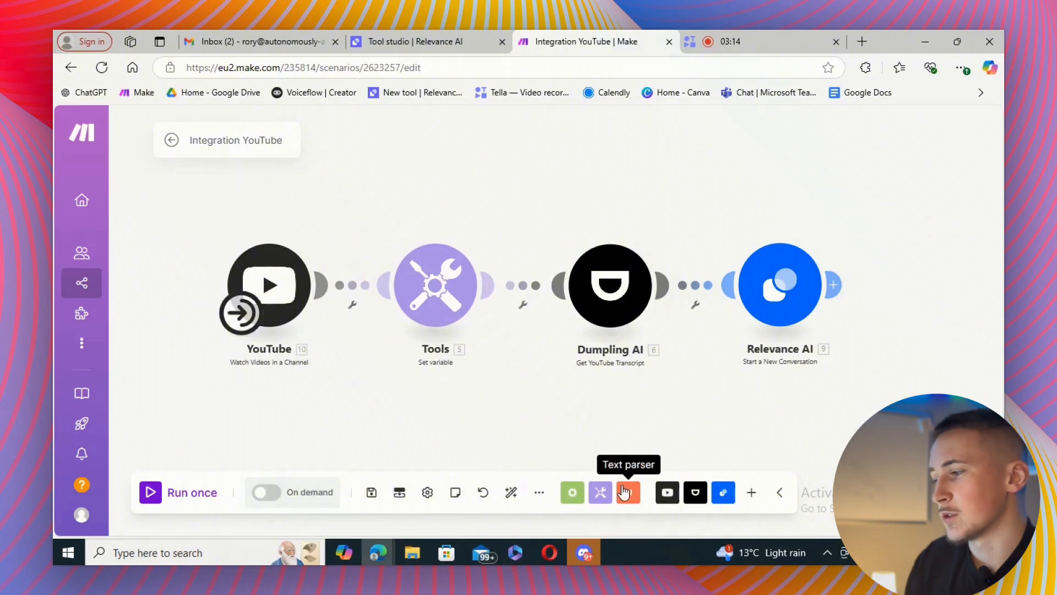
Set the YouTube trigger's starting point to From now on.
right_click(268, 272)
click(289, 326)
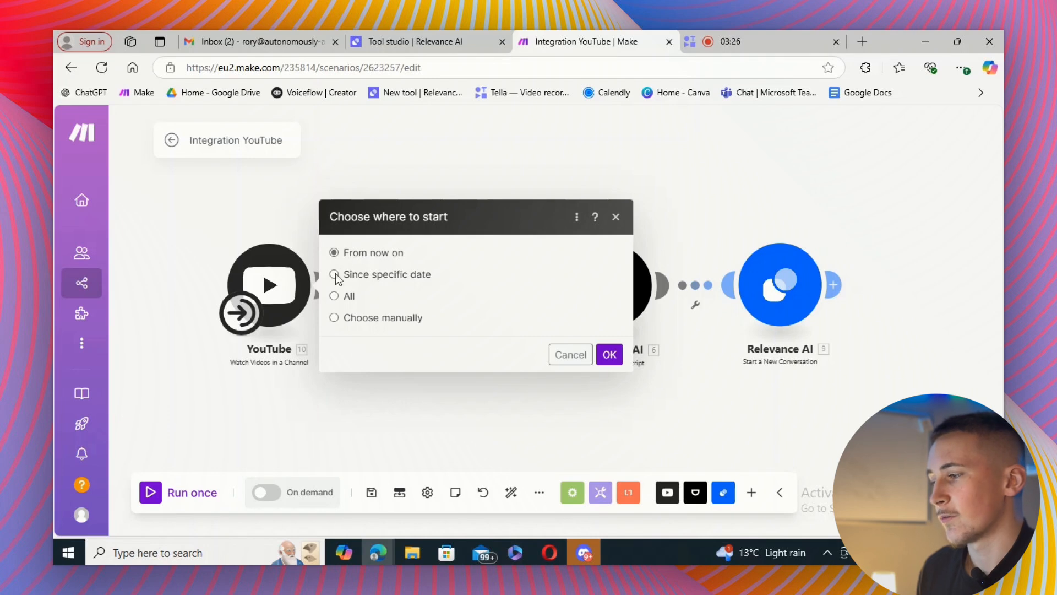
click(609, 354)
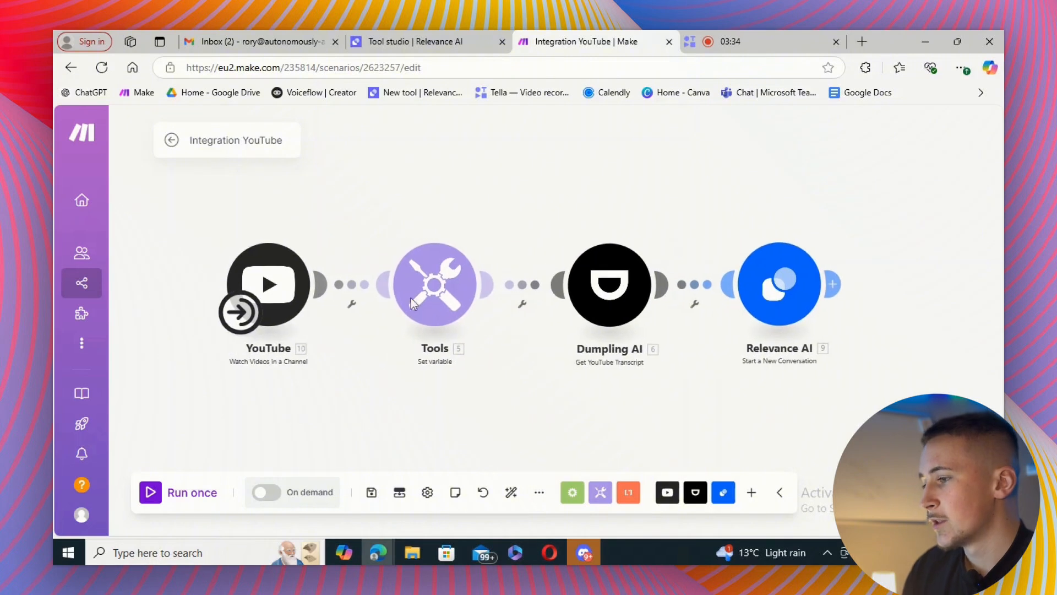
Examine how the Tools module's Video link variable combines the YouTube watch URL with the mapped Video ID.
click(448, 292)
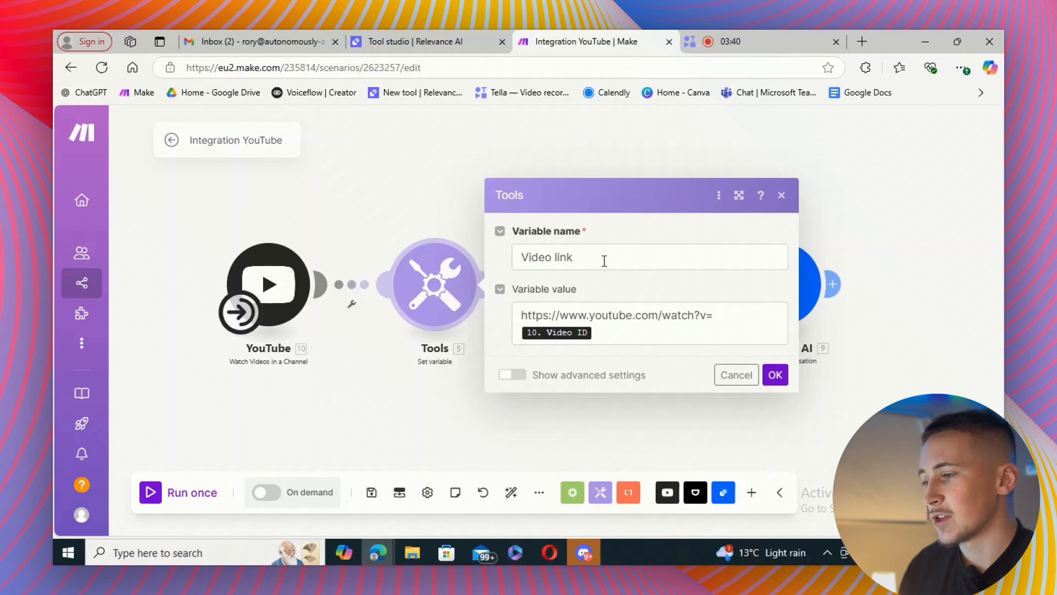
click(615, 334)
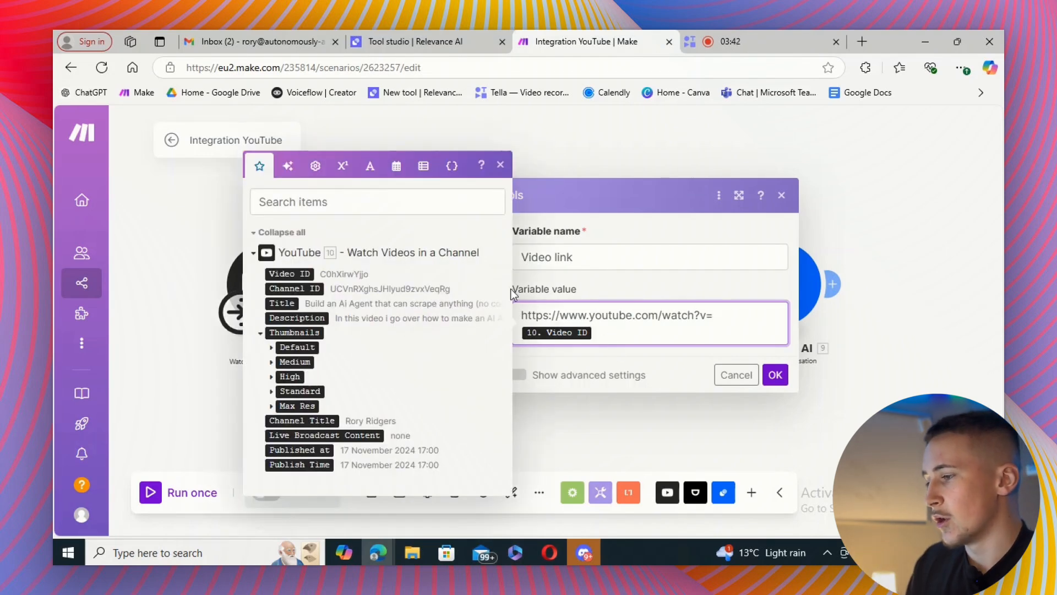
click(501, 166)
click(642, 341)
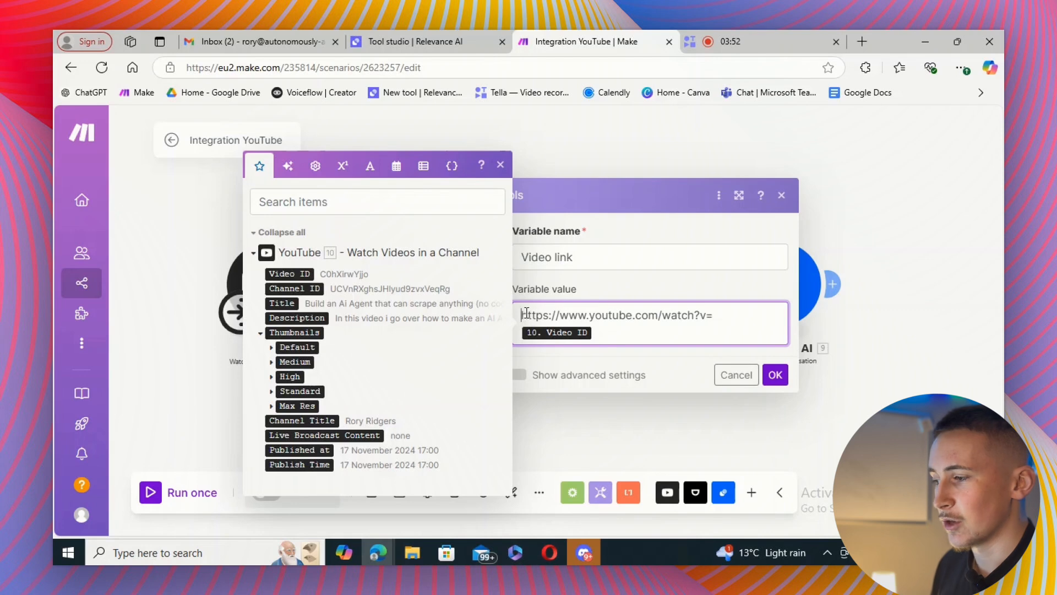
drag(521, 315, 667, 316)
click(634, 338)
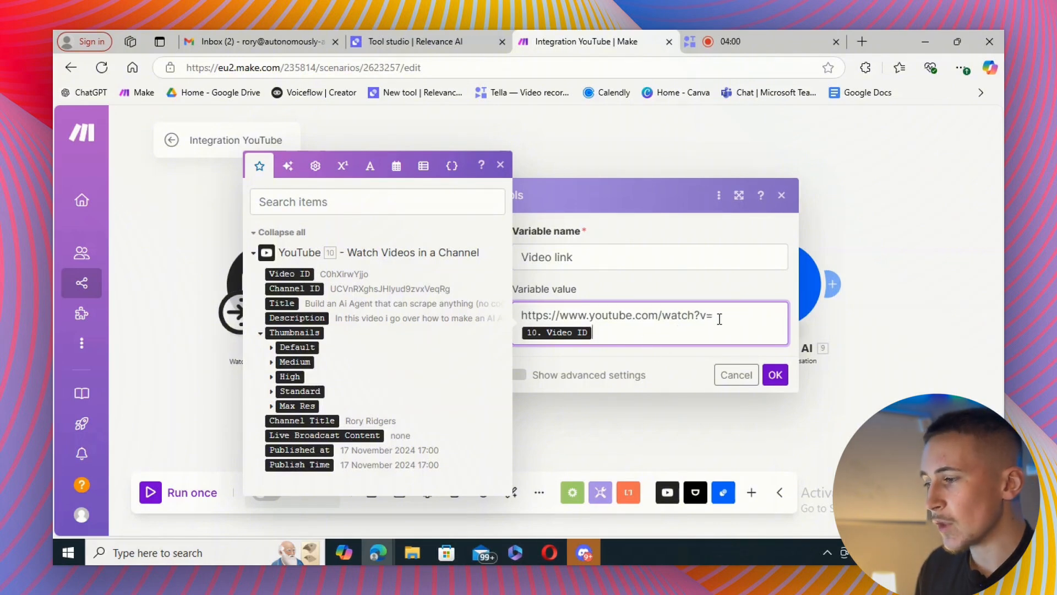
drag(723, 313, 528, 315)
click(613, 336)
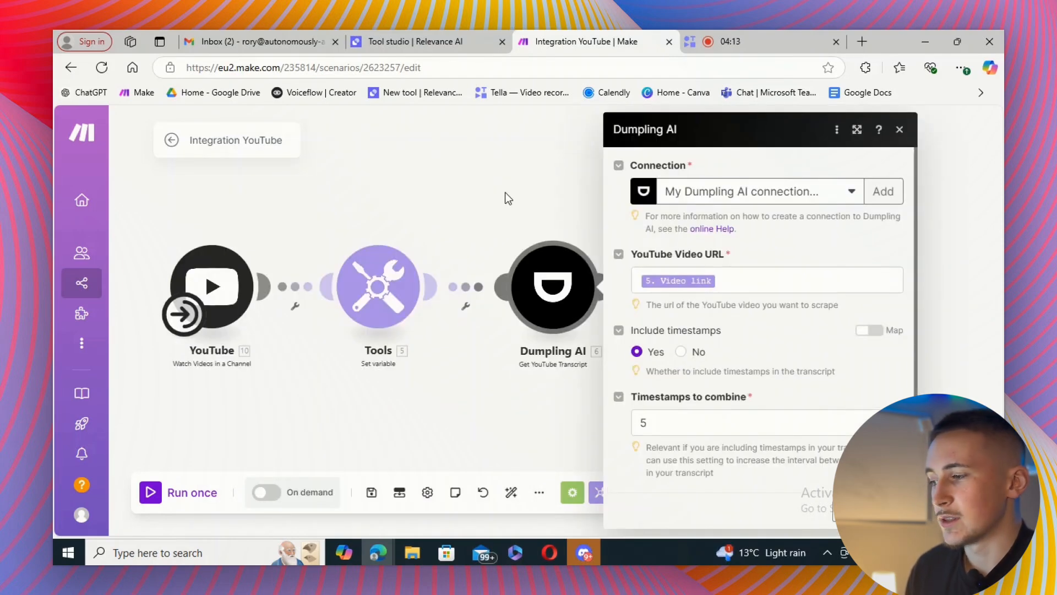
Review the Dumpling AI transcript module's mapped video URL, timestamp options and preferred language, and close its settings.
click(508, 198)
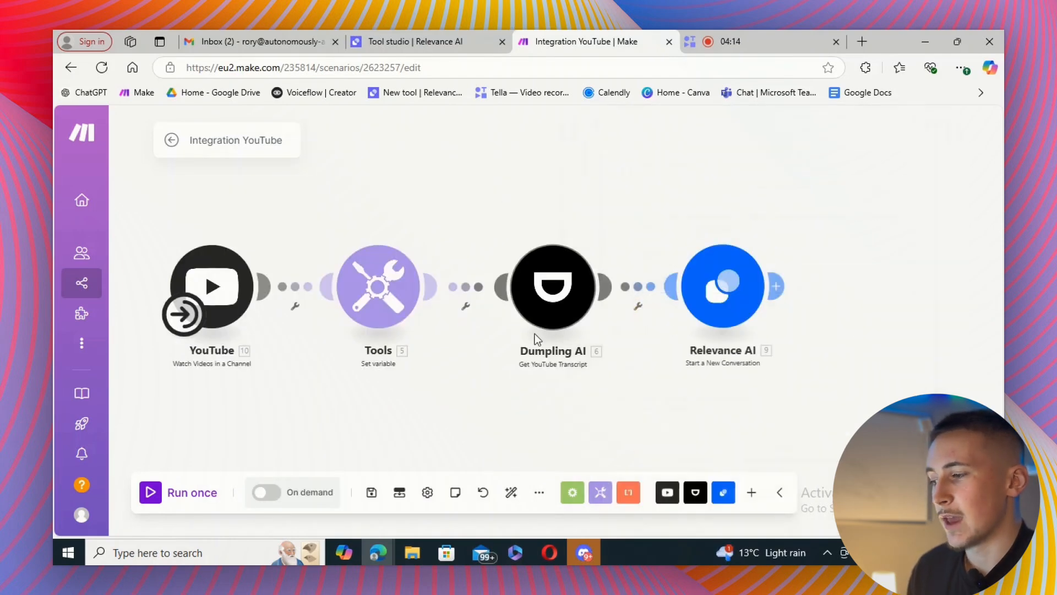
click(538, 300)
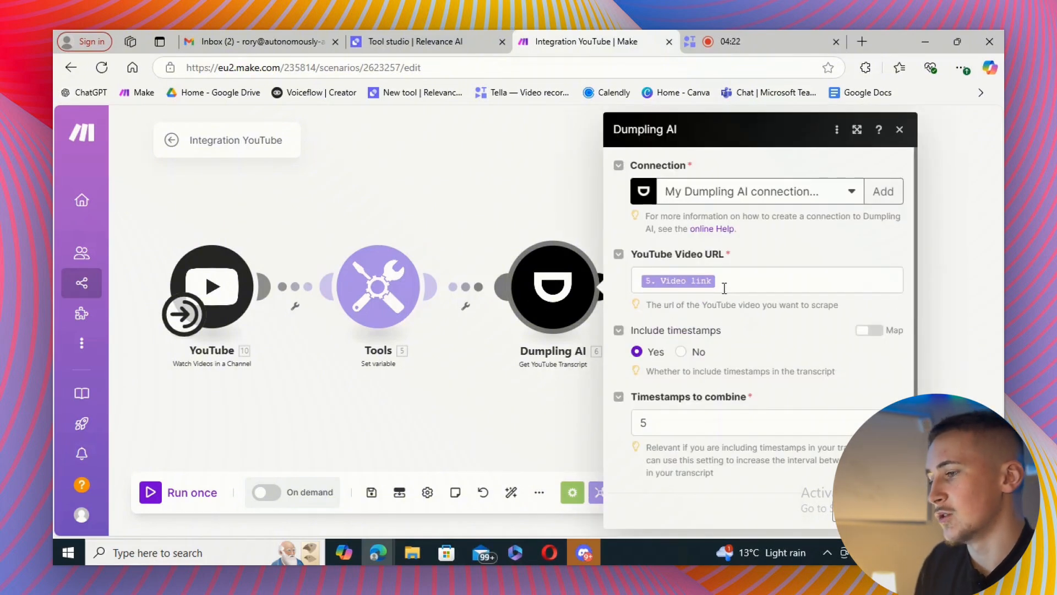
click(717, 281)
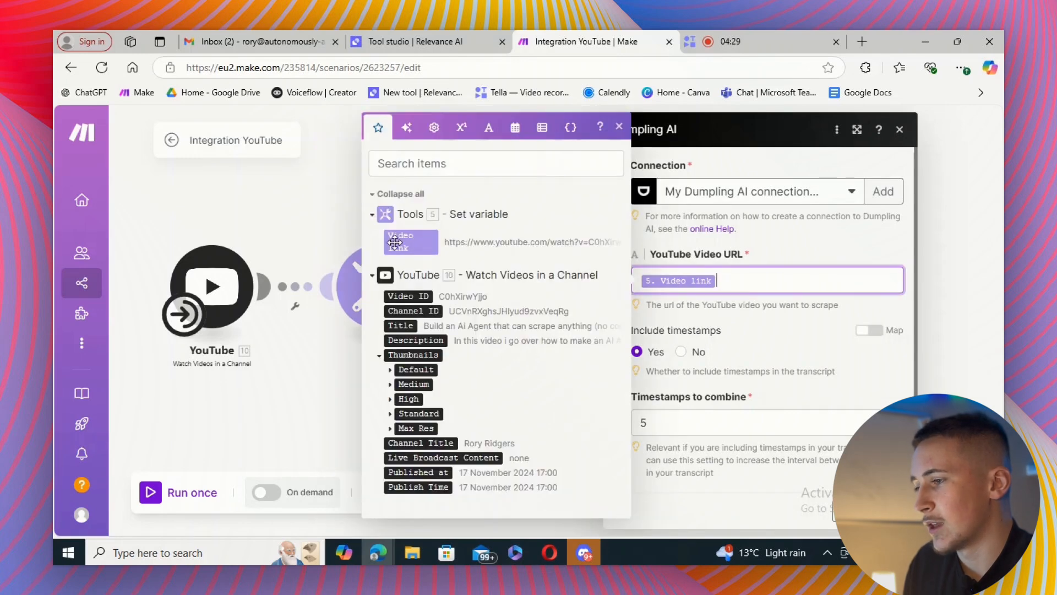
click(698, 305)
scroll(695, 285, down, 2)
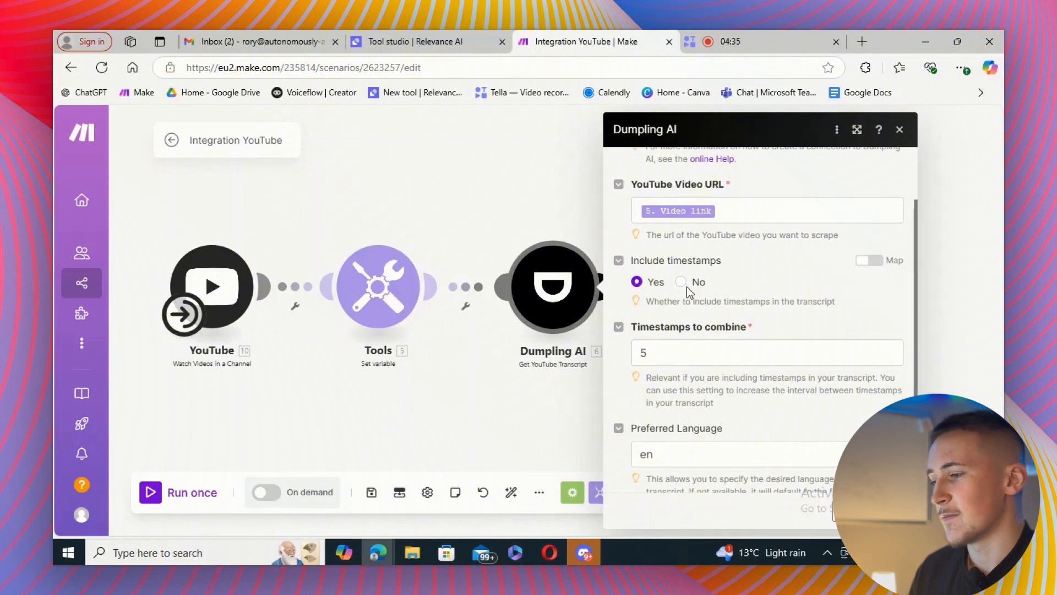
scroll(714, 362, down, 1)
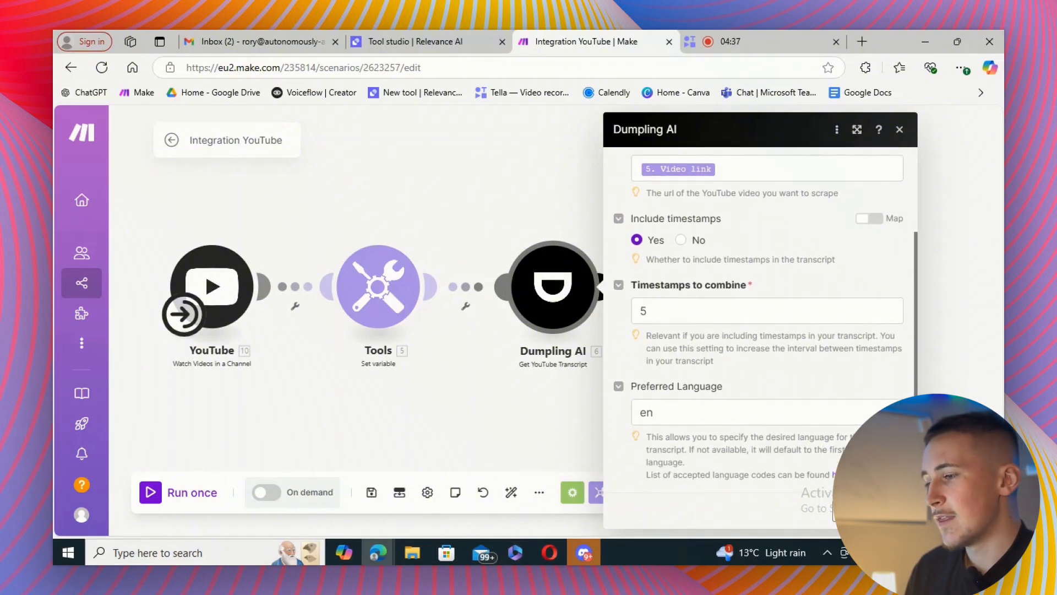
click(887, 511)
drag(722, 435, 644, 431)
Examine the Relevance AI module's message role, agent ID and content, including the mapped high-resolution thumbnail URL and transcript.
click(636, 280)
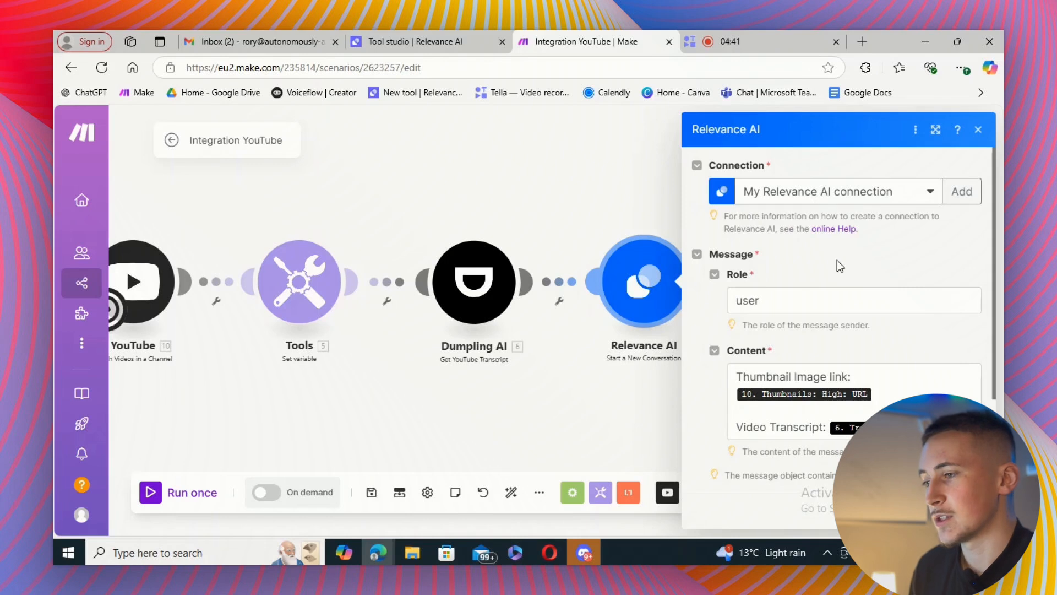
scroll(808, 282, down, 2)
scroll(800, 298, up, 2)
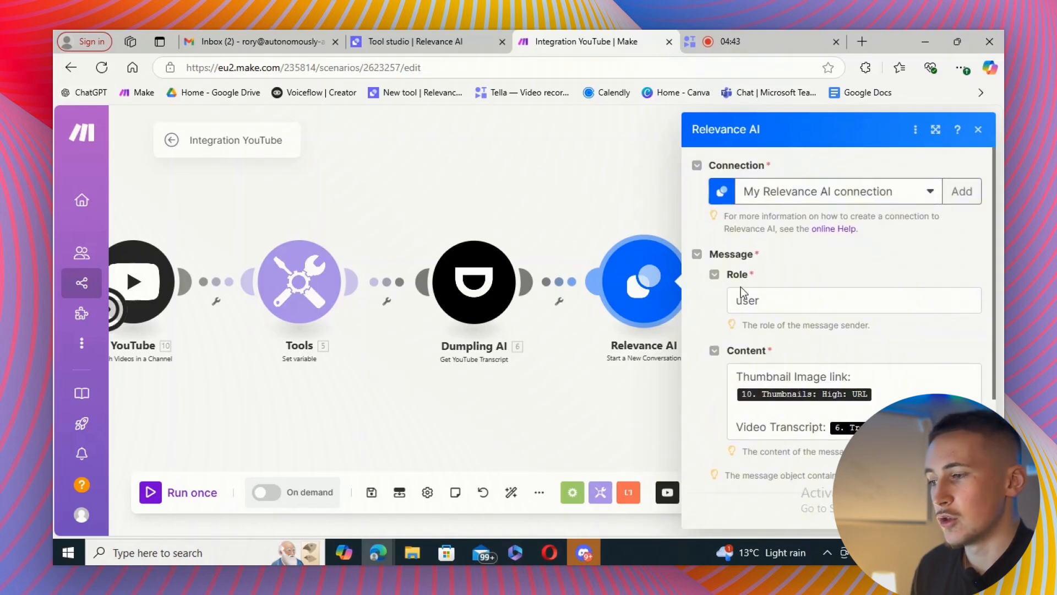
scroll(850, 334, down, 2)
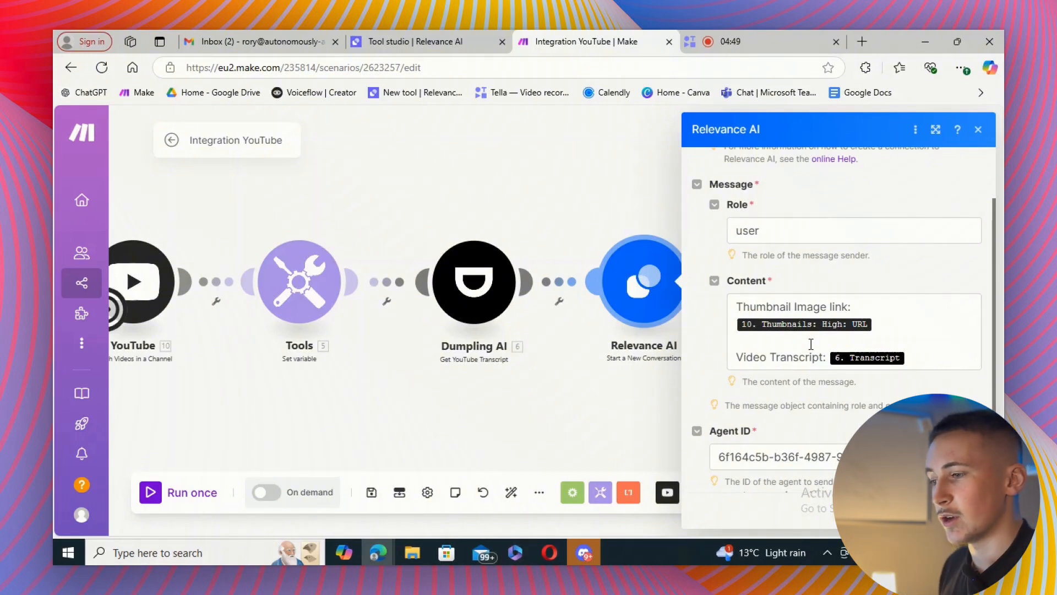
click(856, 303)
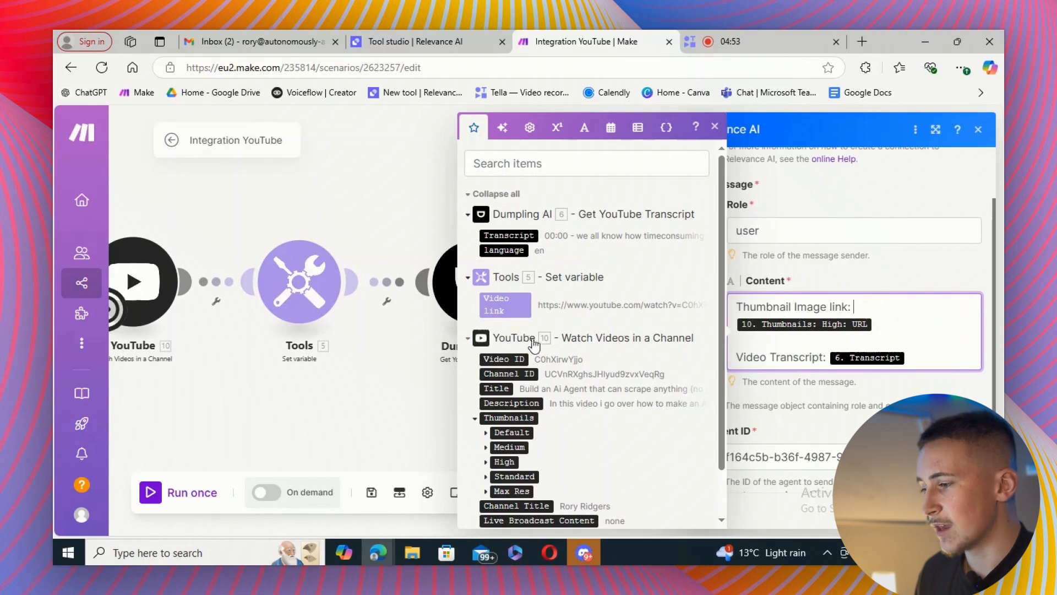
scroll(539, 297, down, 1)
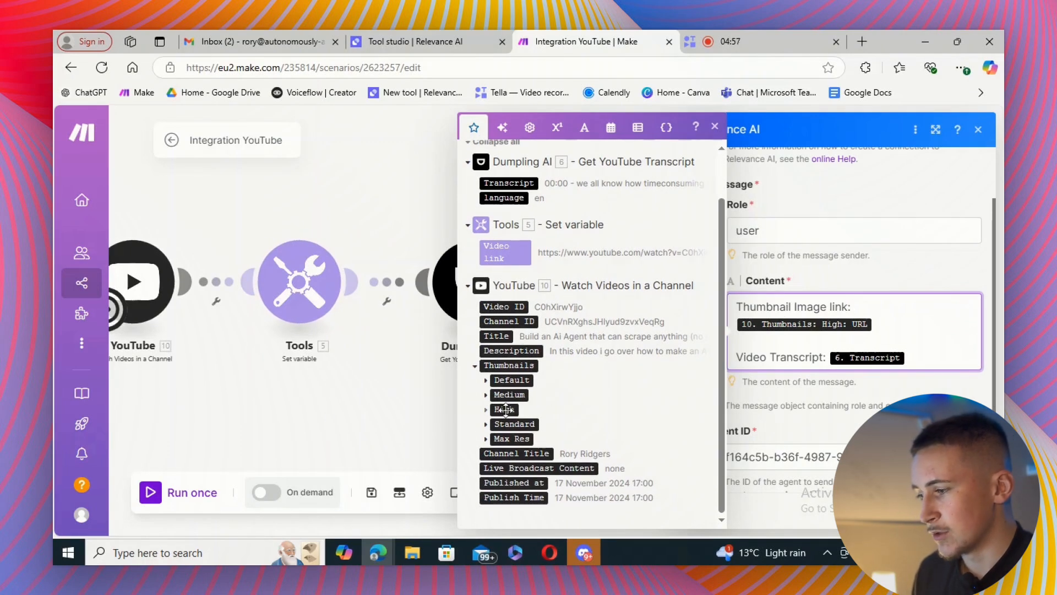
click(488, 410)
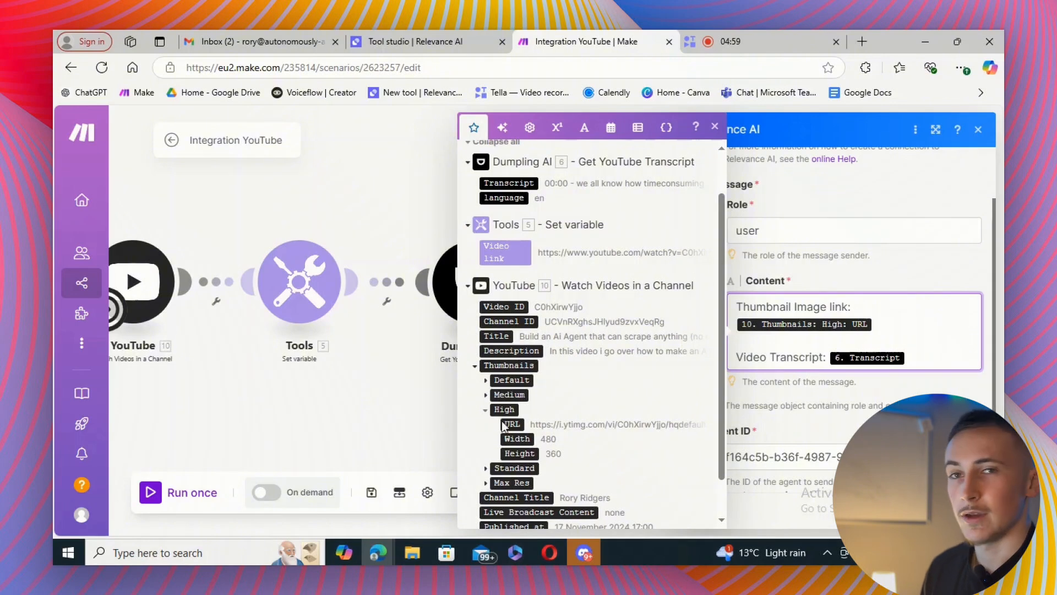
click(795, 342)
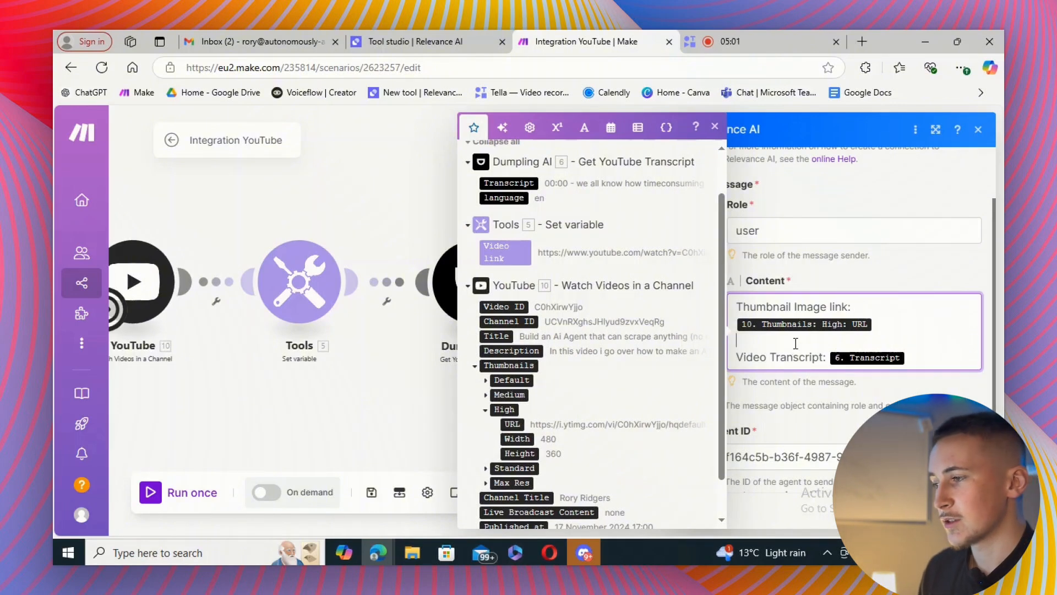
scroll(550, 248, up, 2)
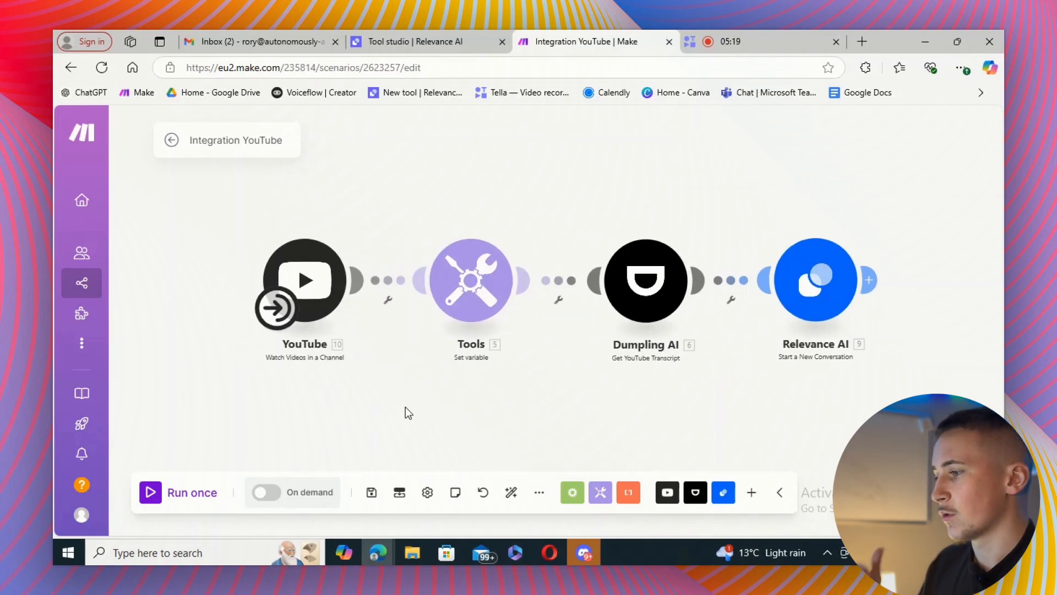
Run the scenario once and inspect the resulting data of the YouTube and Tools modules.
click(186, 492)
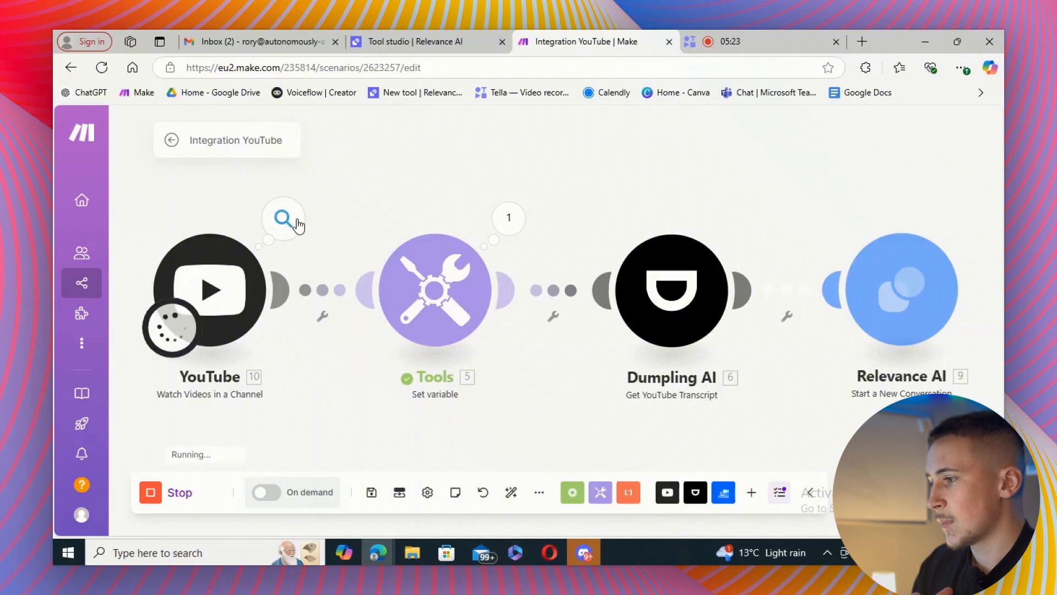
click(283, 218)
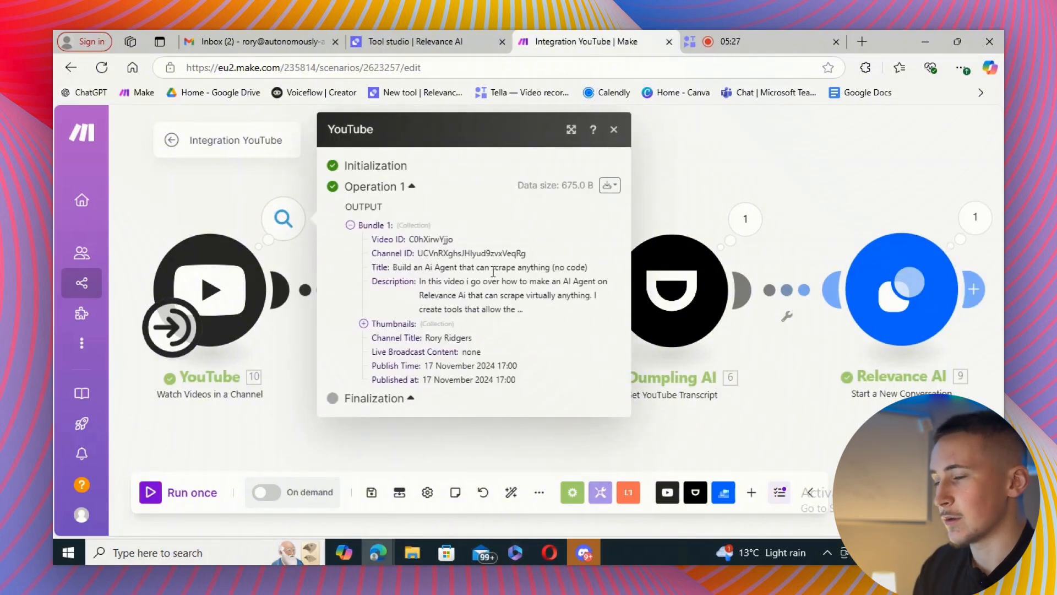
click(614, 129)
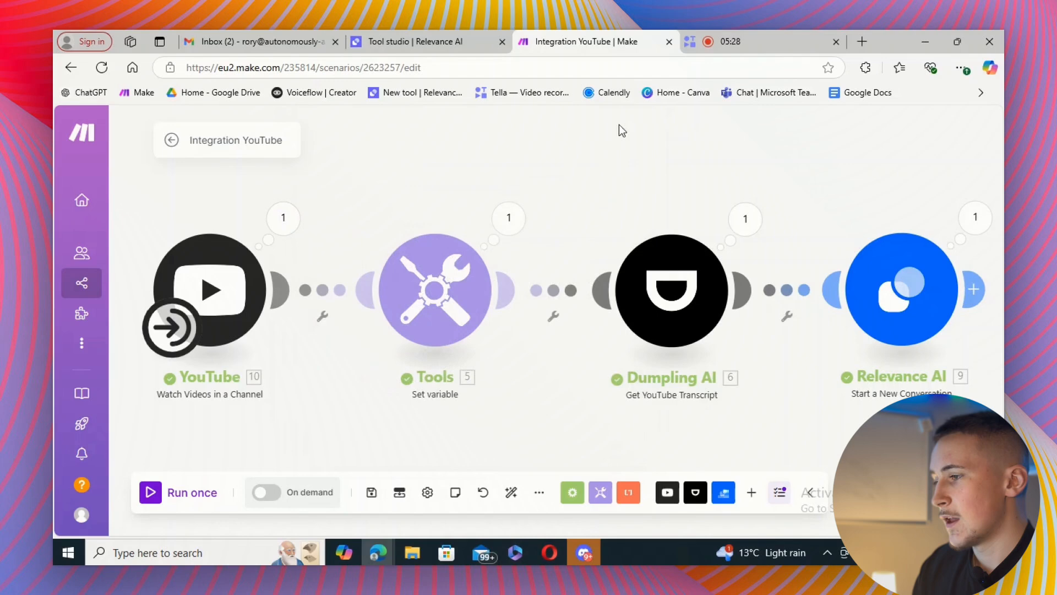
click(508, 218)
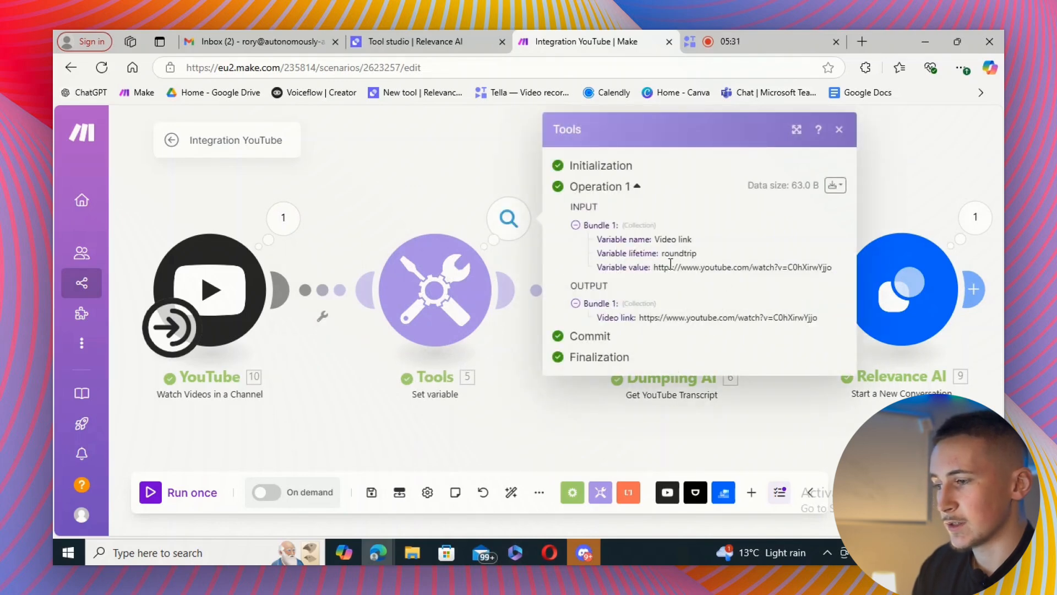
Check the Video link output of the Tools module, and inspect the video URL and transcript in the Dumpling AI module's run data.
drag(639, 319, 768, 318)
click(839, 129)
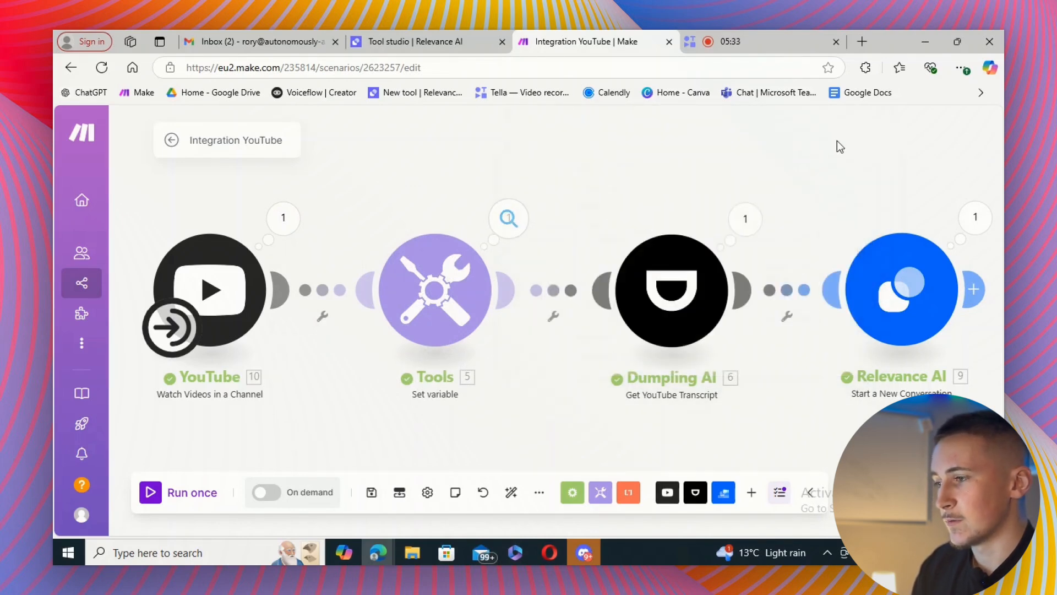
click(744, 221)
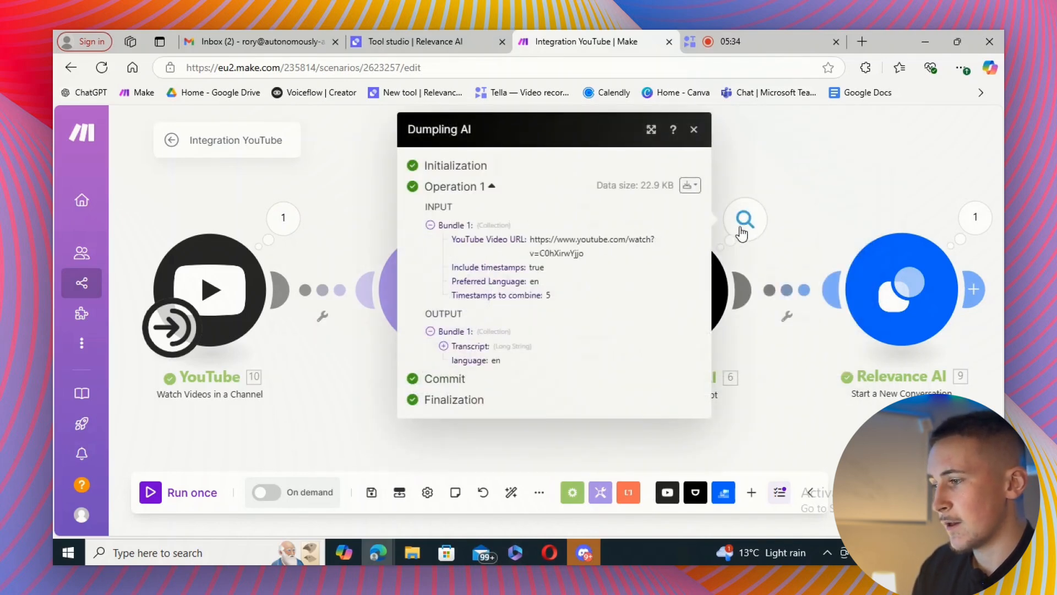
click(443, 346)
scroll(495, 356, down, 1)
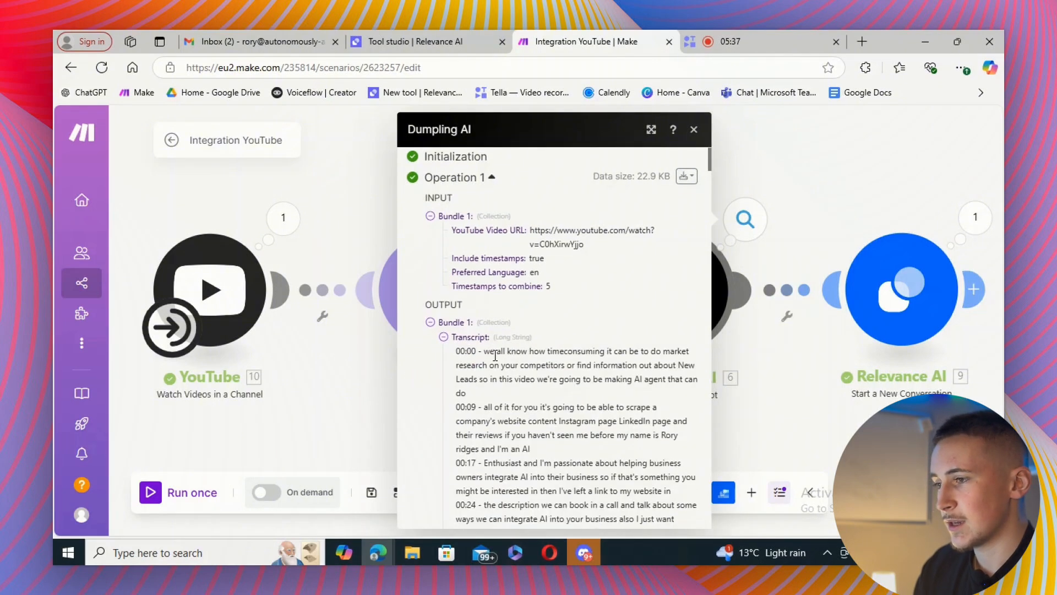
scroll(495, 355, down, 3)
click(694, 129)
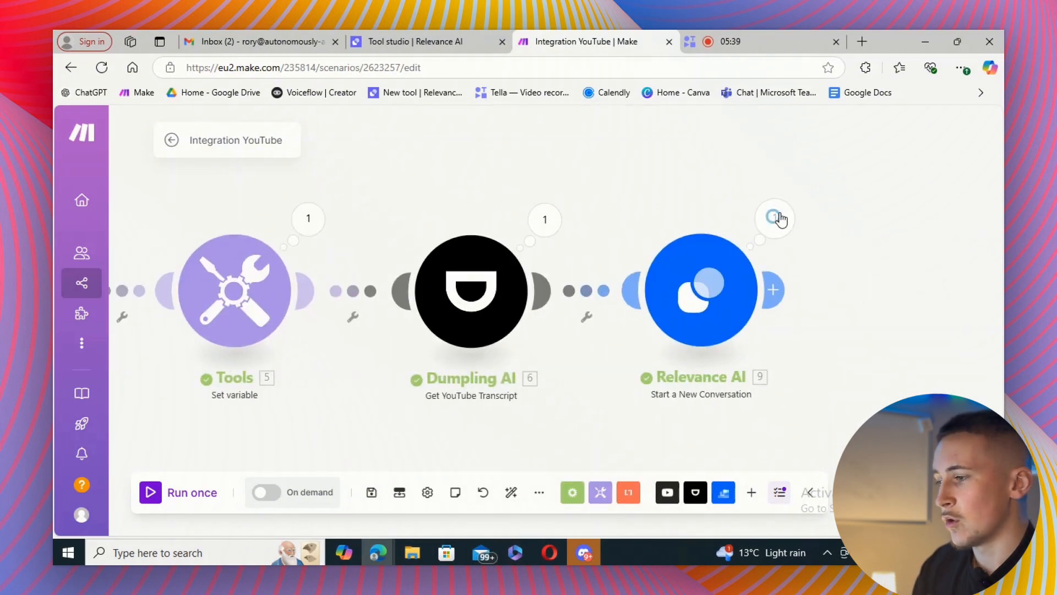
Inspect the Relevance AI module's run data, expanding the message content with the thumbnail link and transcript, and close it.
click(776, 218)
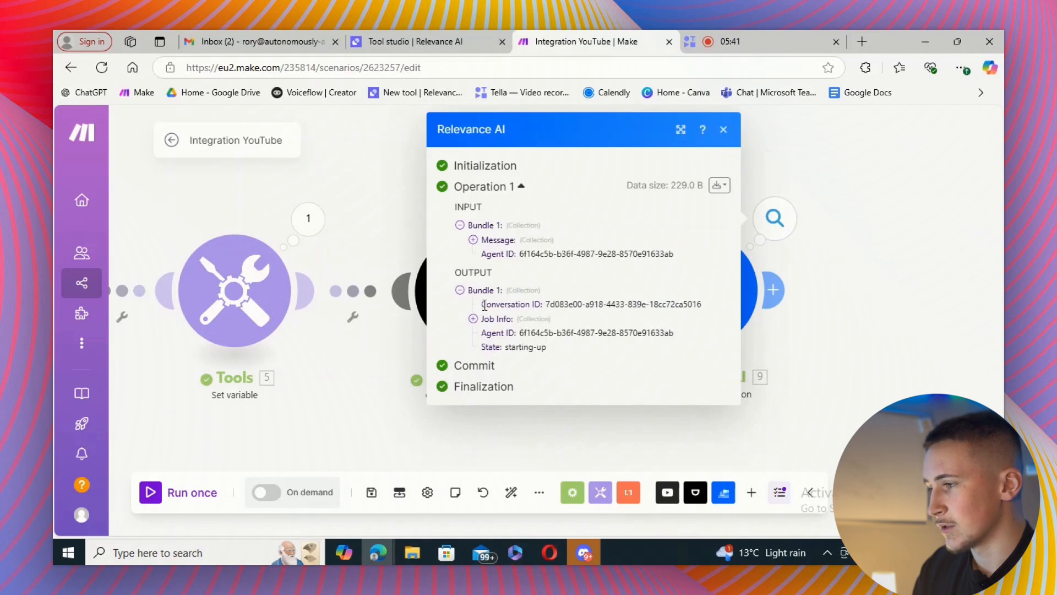
click(473, 241)
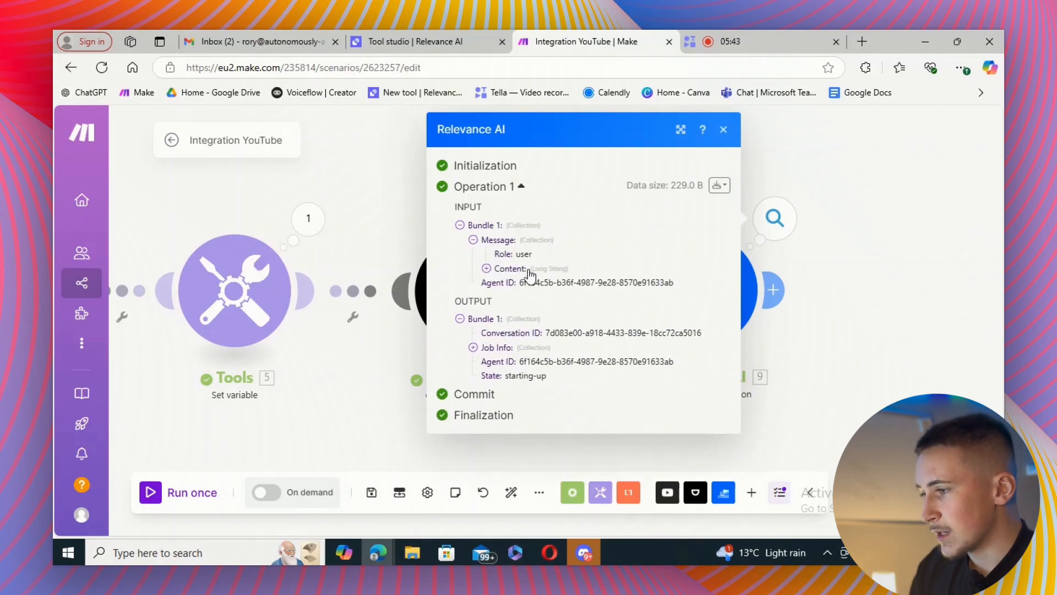
click(486, 268)
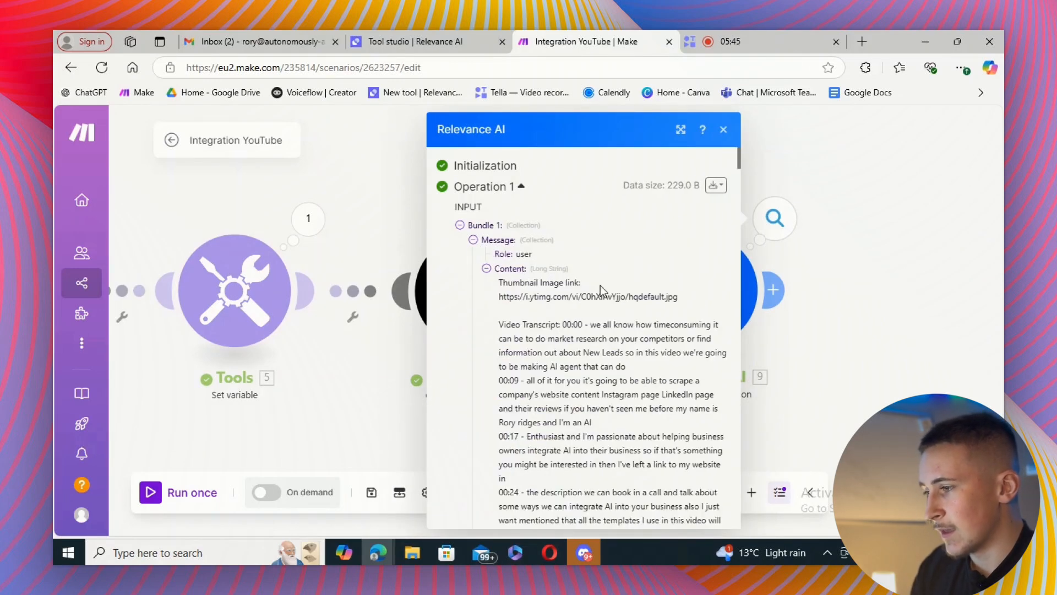
scroll(578, 281, down, 2)
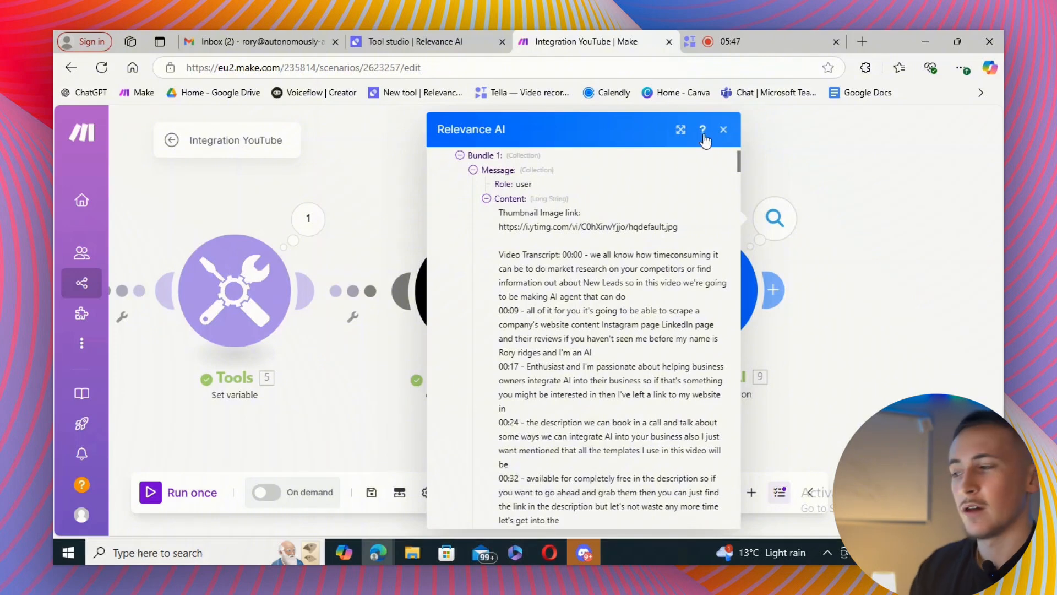
click(723, 129)
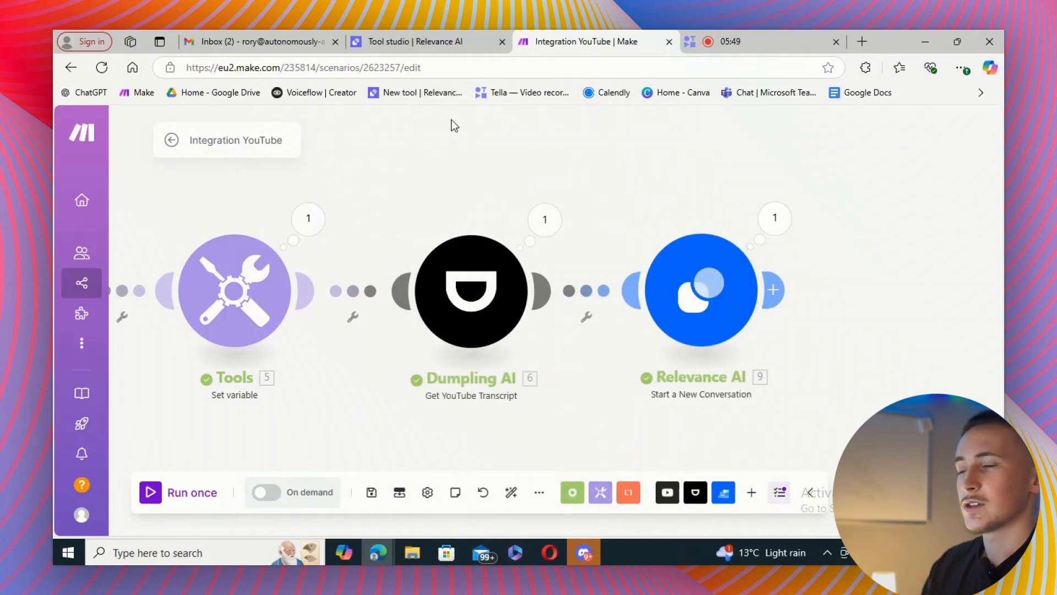
Switch to Relevance AI, open the X Post tool for editing and bring up its thumbnail image and Youtube transcript inputs.
click(424, 41)
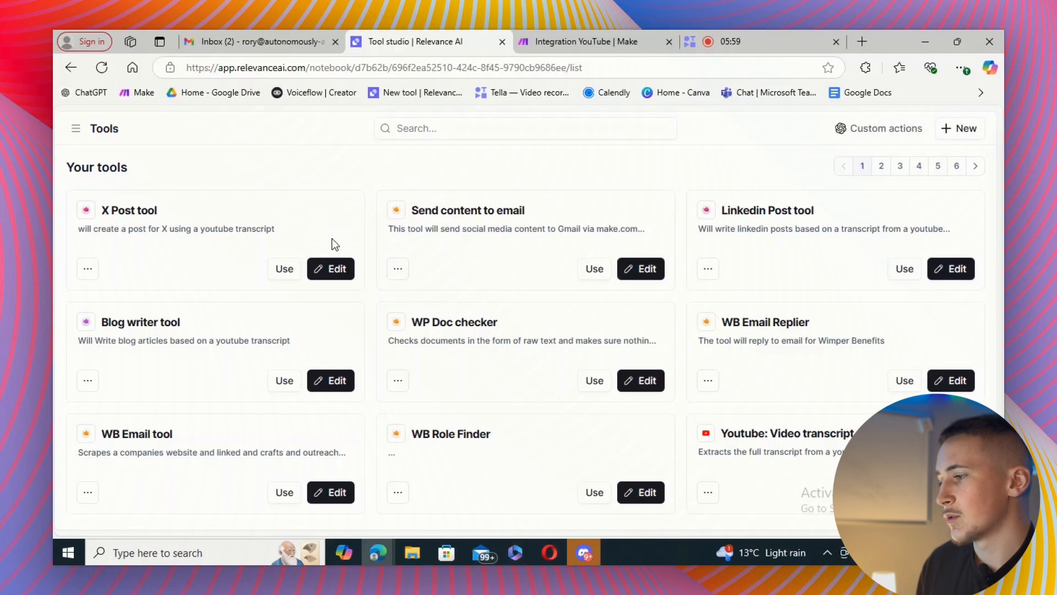
click(333, 270)
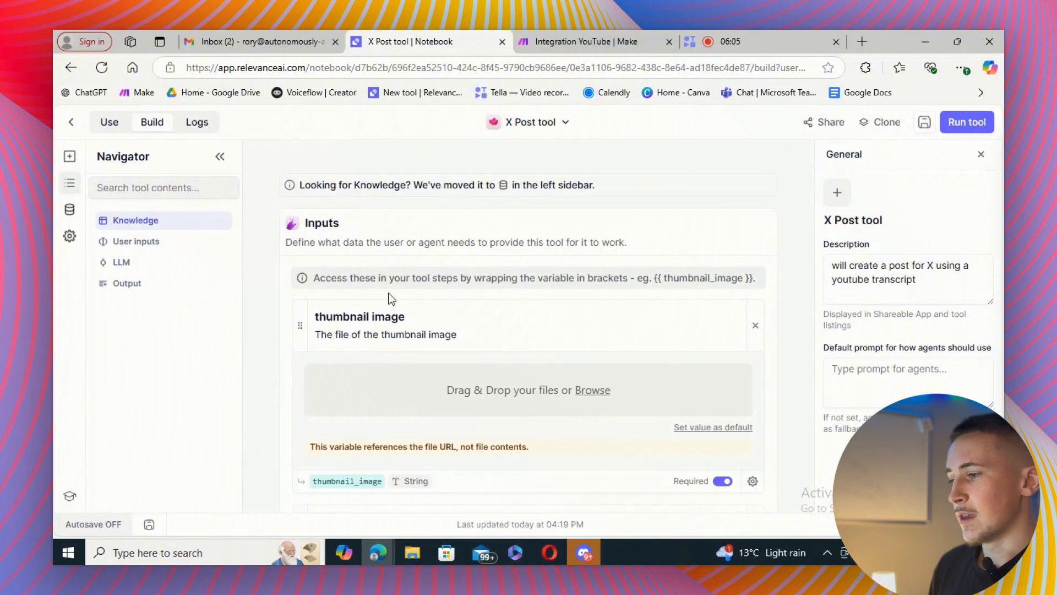
scroll(477, 270, down, 3)
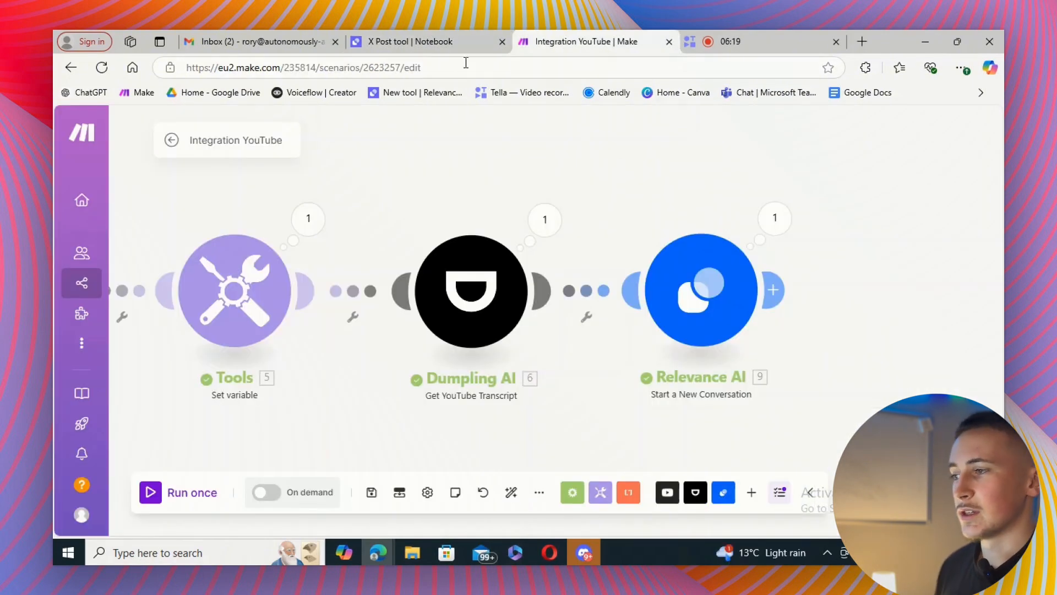
click(436, 44)
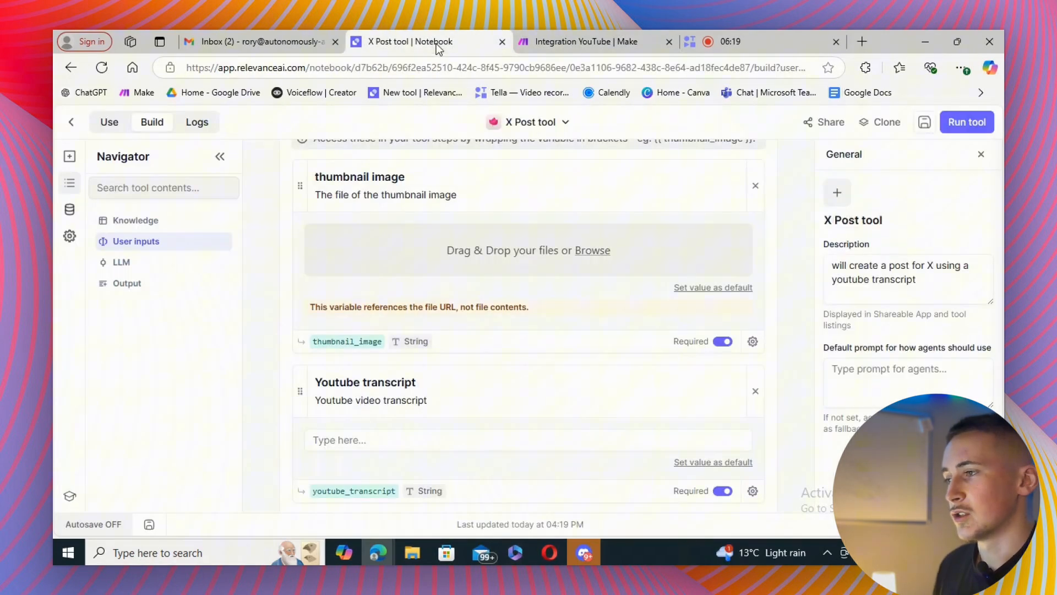
Return to the Make scenario and expand the message content that was sent to the Relevance AI agent.
click(562, 46)
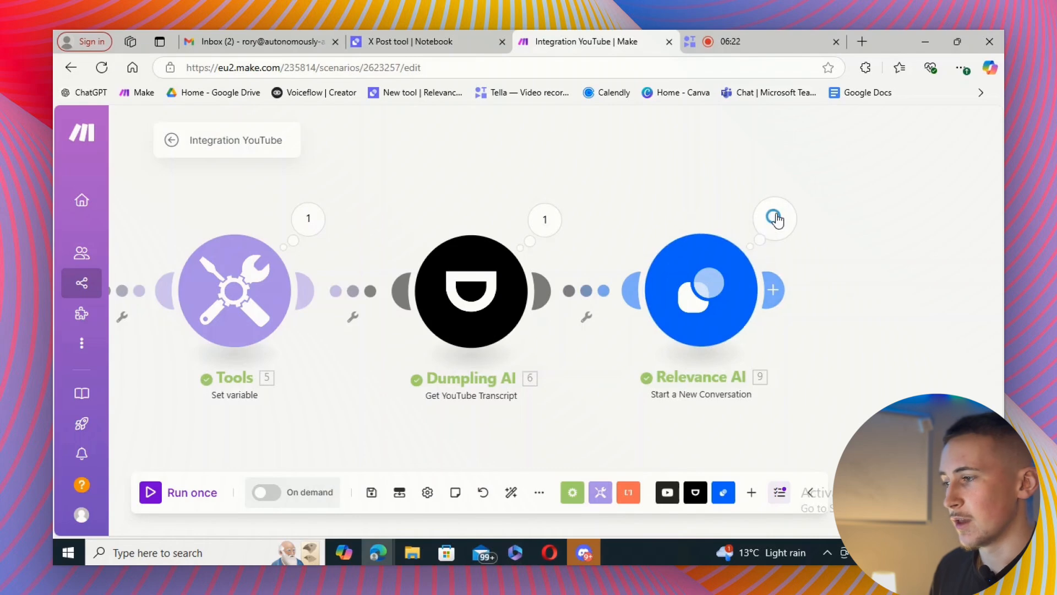
click(774, 218)
click(474, 240)
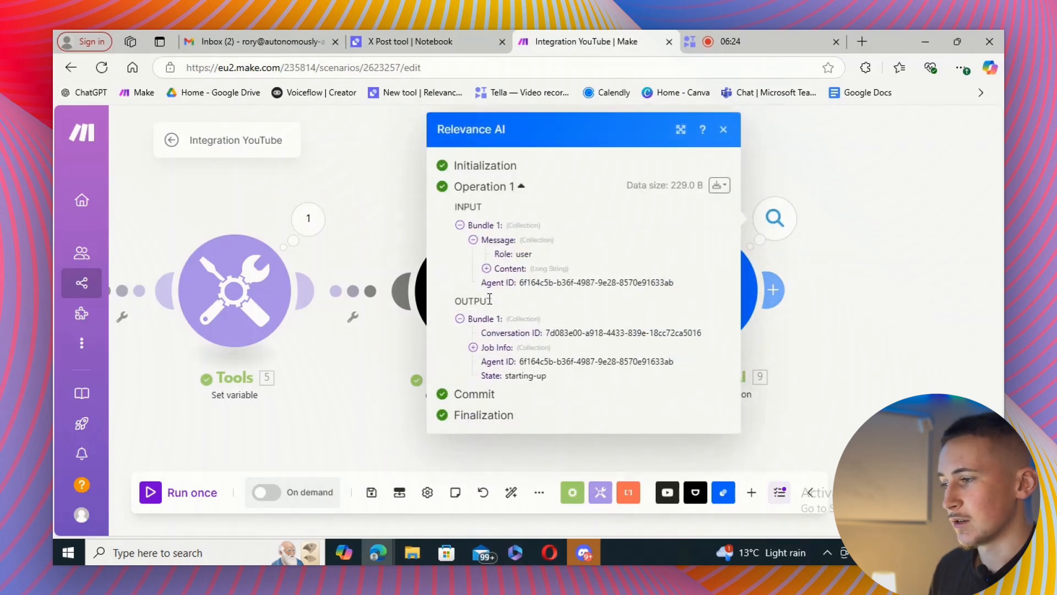
click(486, 269)
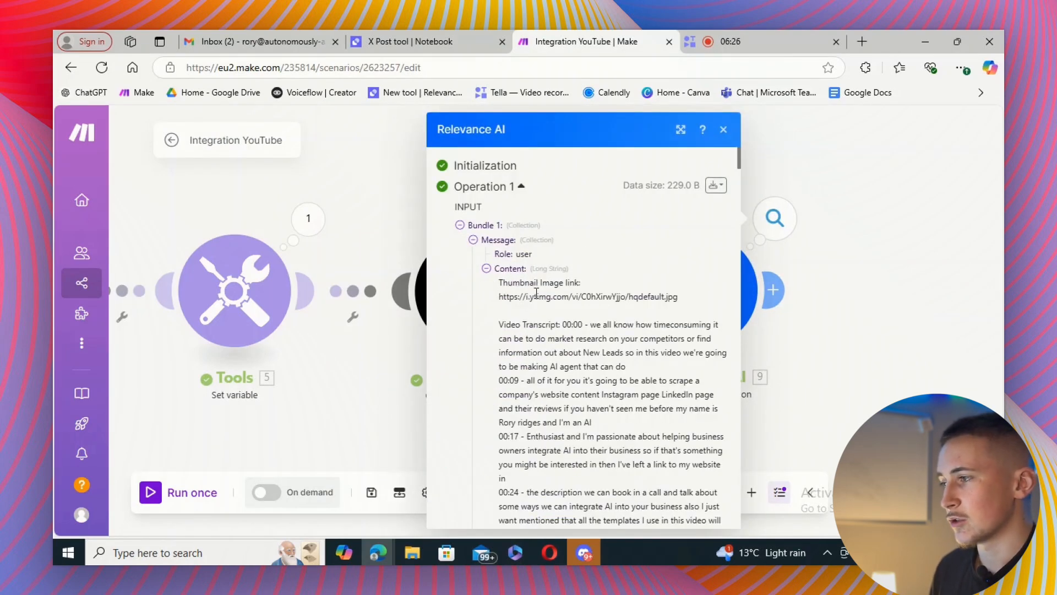
Go back to the X Post tool and compare its thumbnail image and Youtube transcript inputs with the message content.
click(405, 41)
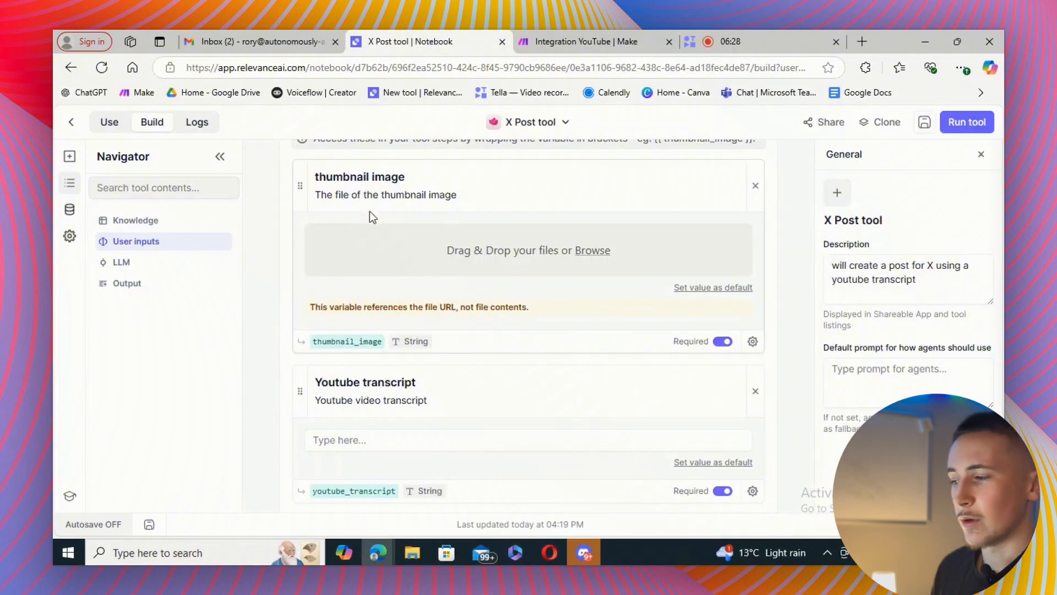
scroll(449, 222, down, 5)
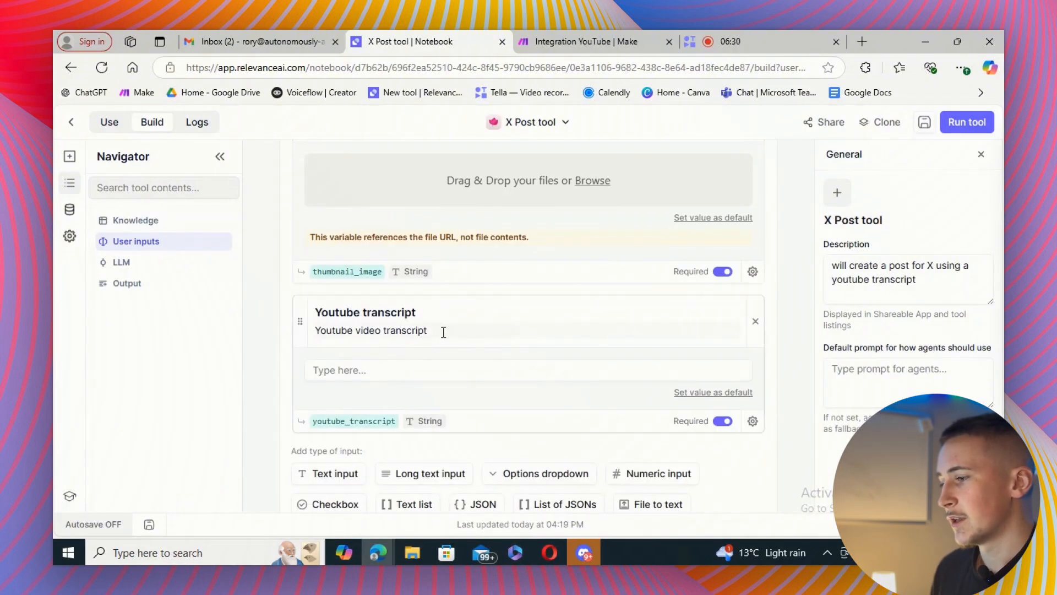
scroll(376, 283, down, 3)
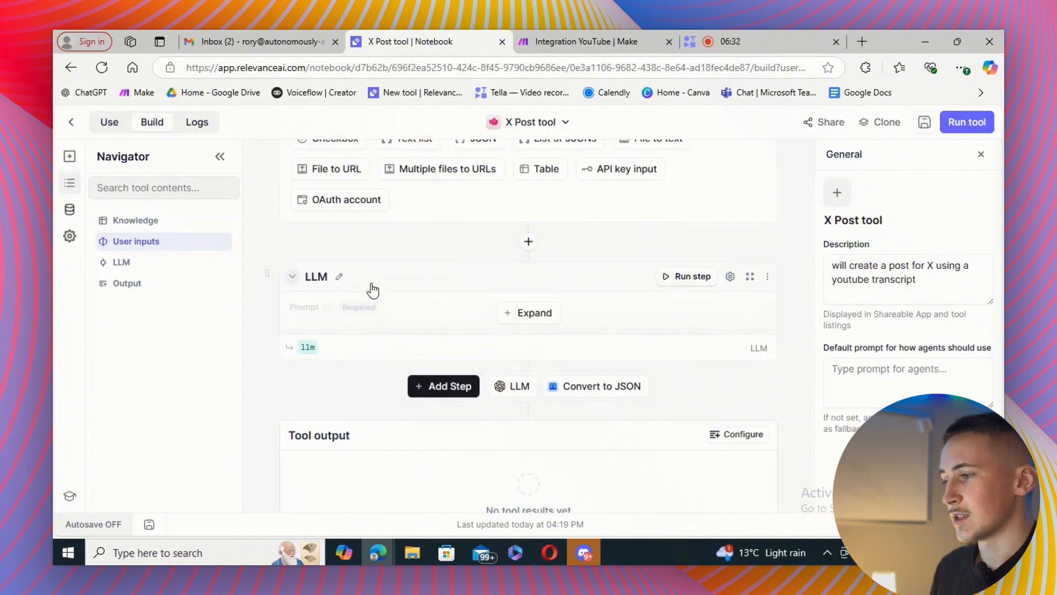
Expand the X Post tool's LLM step and read its whole prompt, including the transcript and image variables and the HTML example.
click(356, 276)
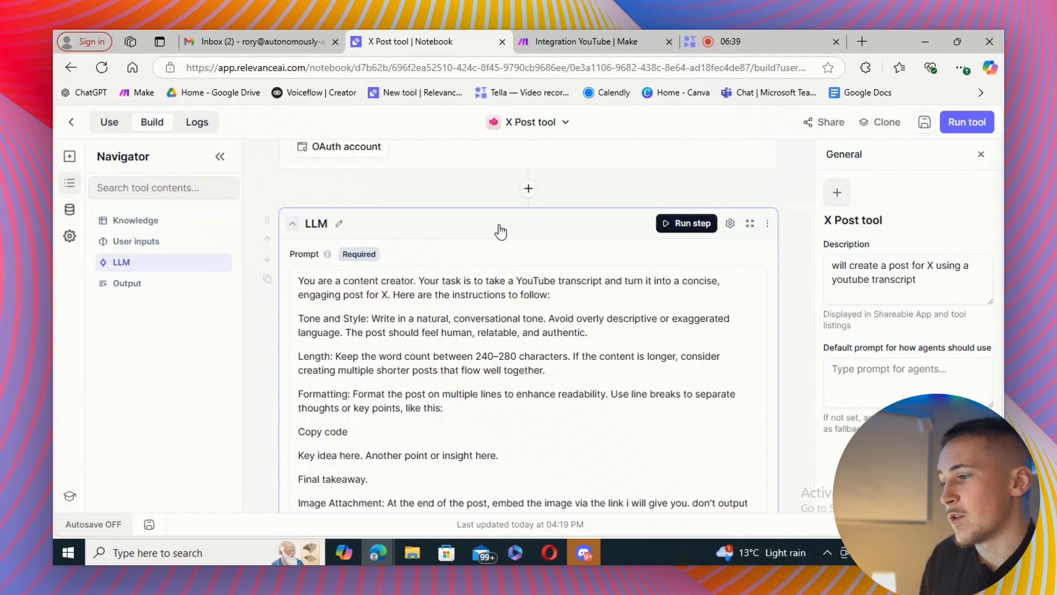
scroll(465, 272, down, 1)
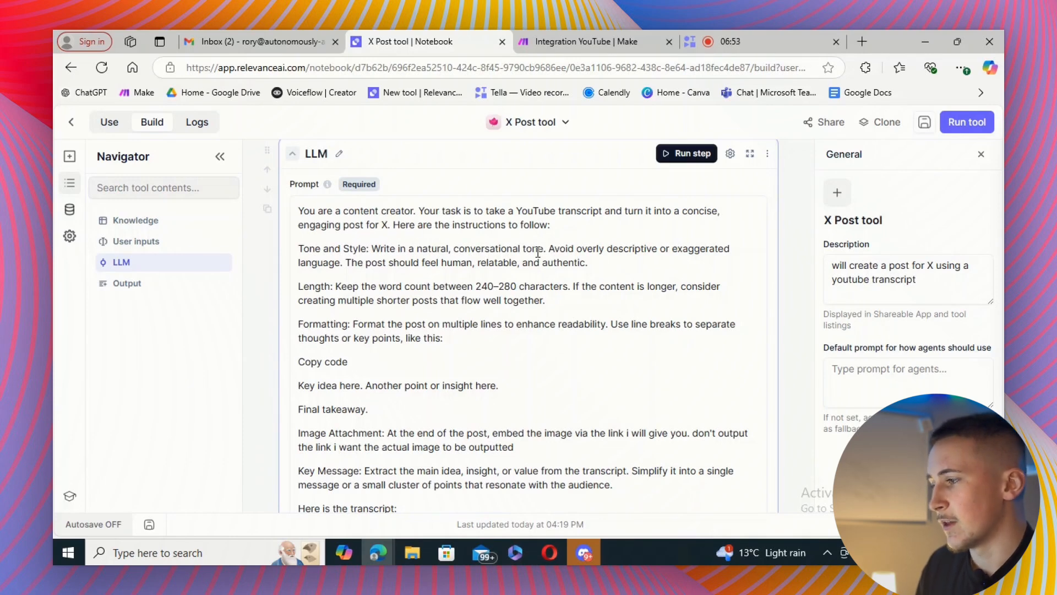
scroll(304, 244, down, 1)
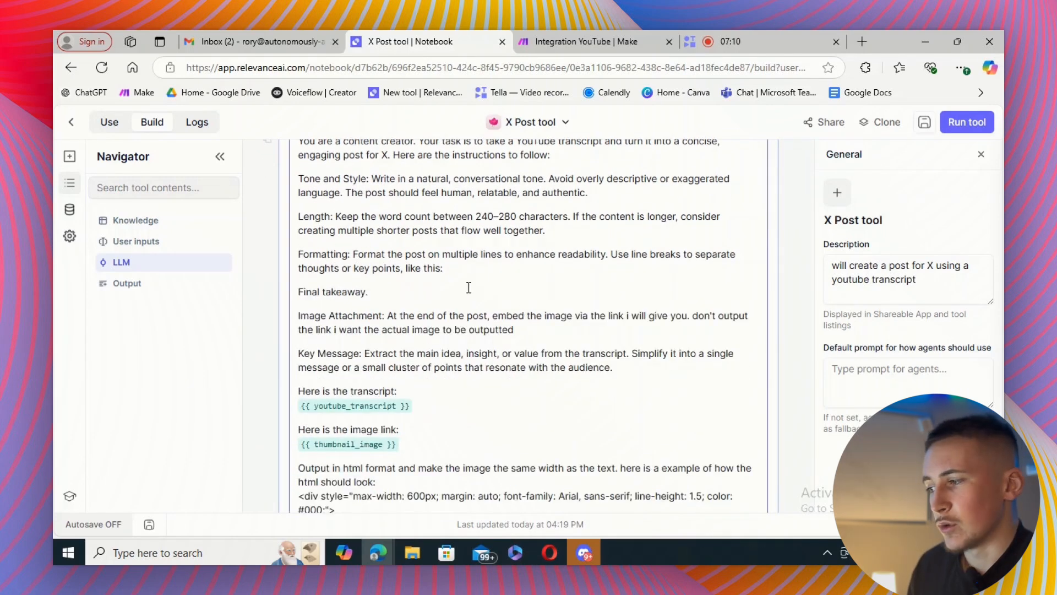
click(433, 315)
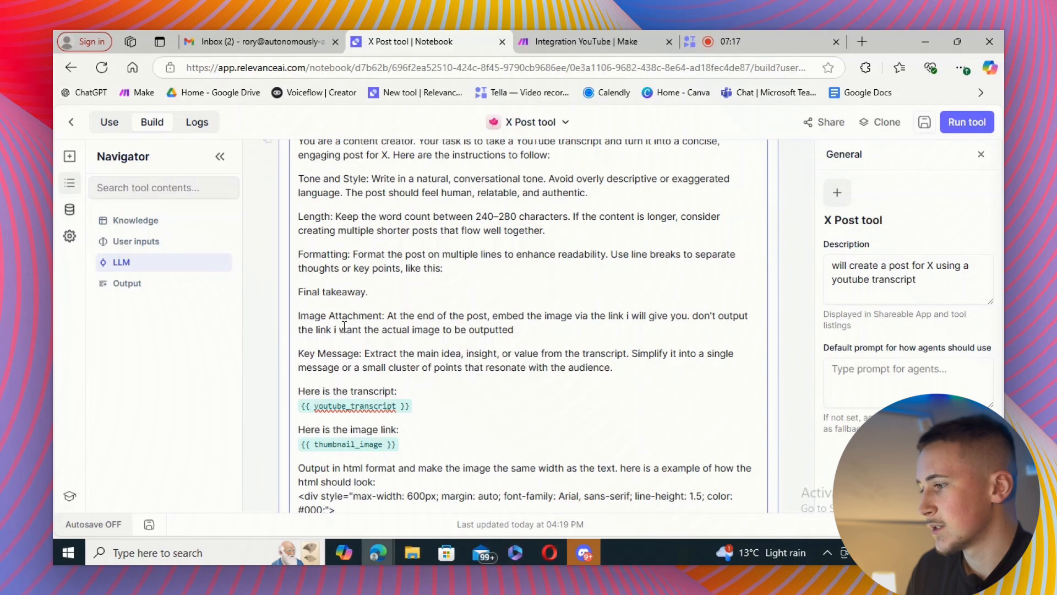
scroll(409, 327, down, 1)
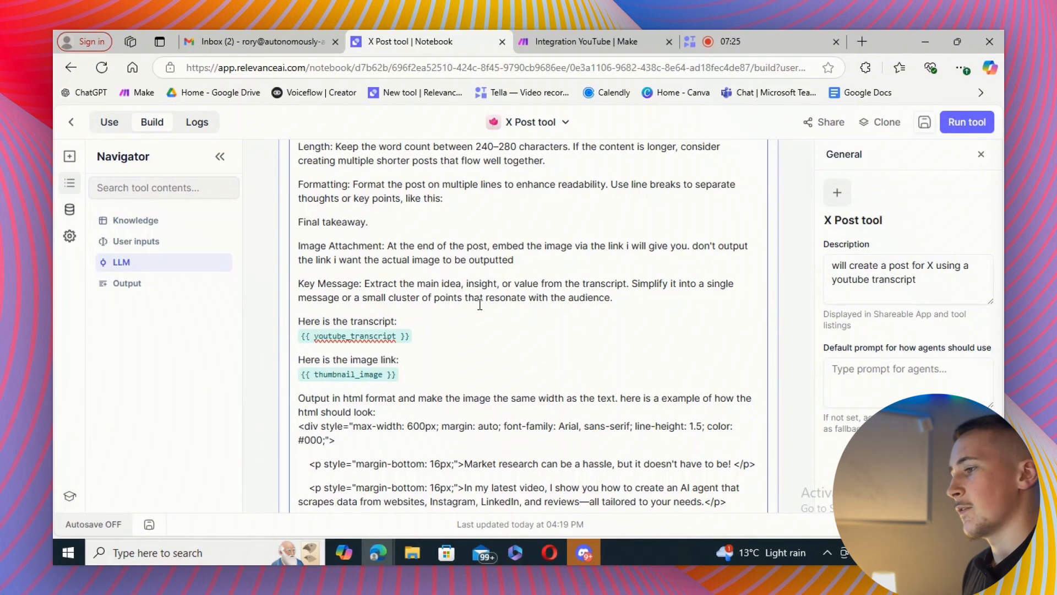
scroll(479, 305, down, 1)
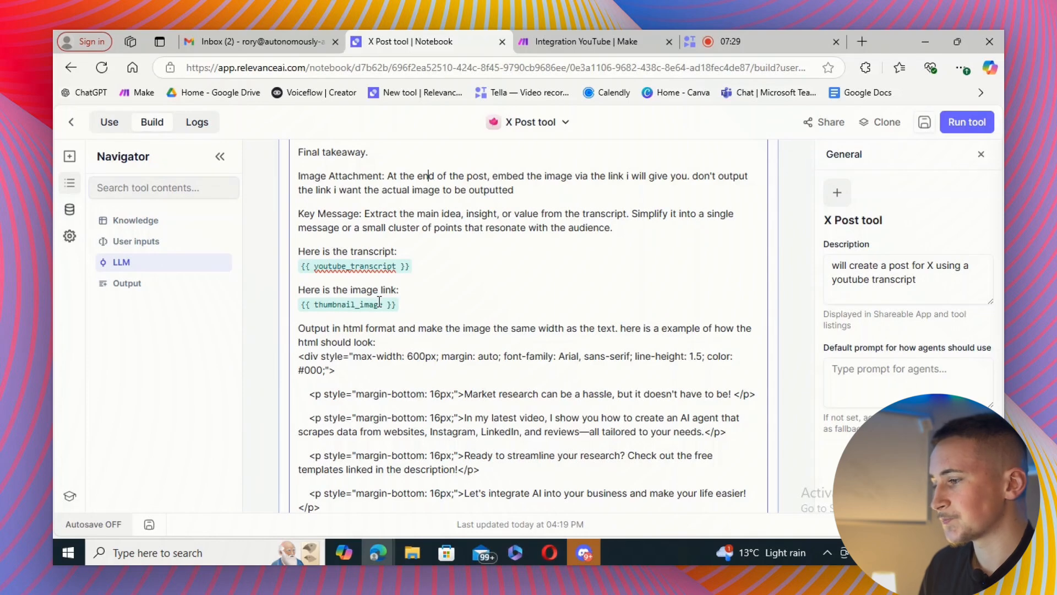
scroll(379, 302, down, 1)
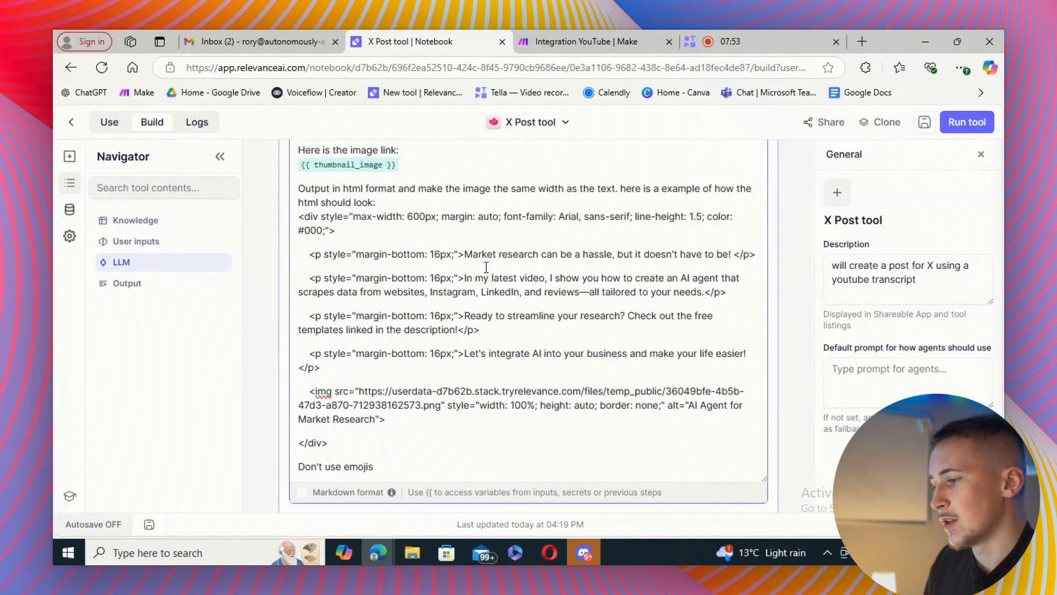
scroll(435, 342, down, 1)
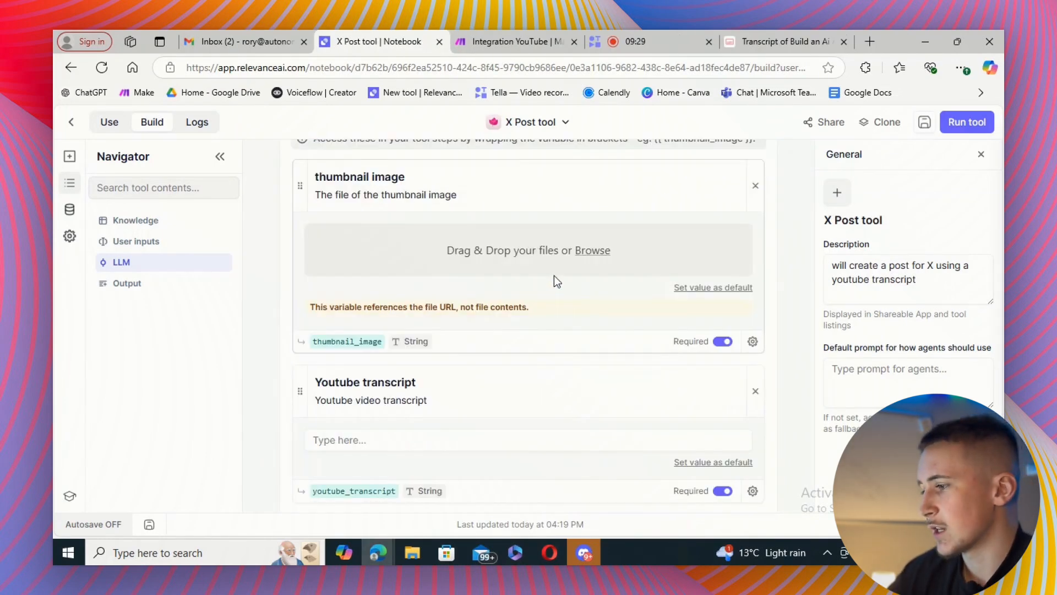
Copy the video's transcript from the YouTube transcript site and paste it into the X Post tool's Youtube transcript input.
scroll(461, 345, down, 3)
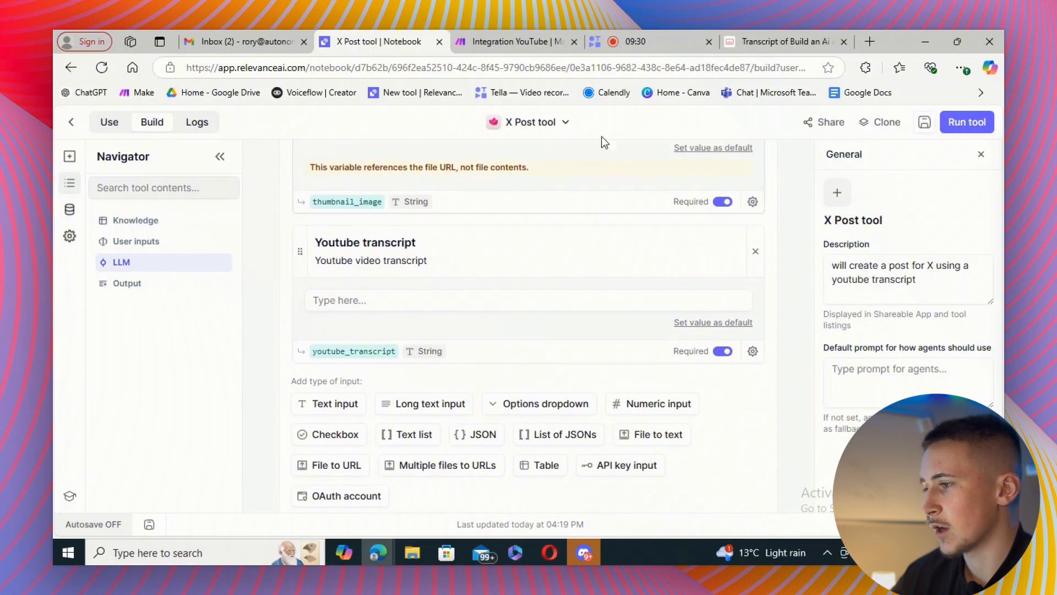
click(782, 41)
scroll(567, 357, down, 2)
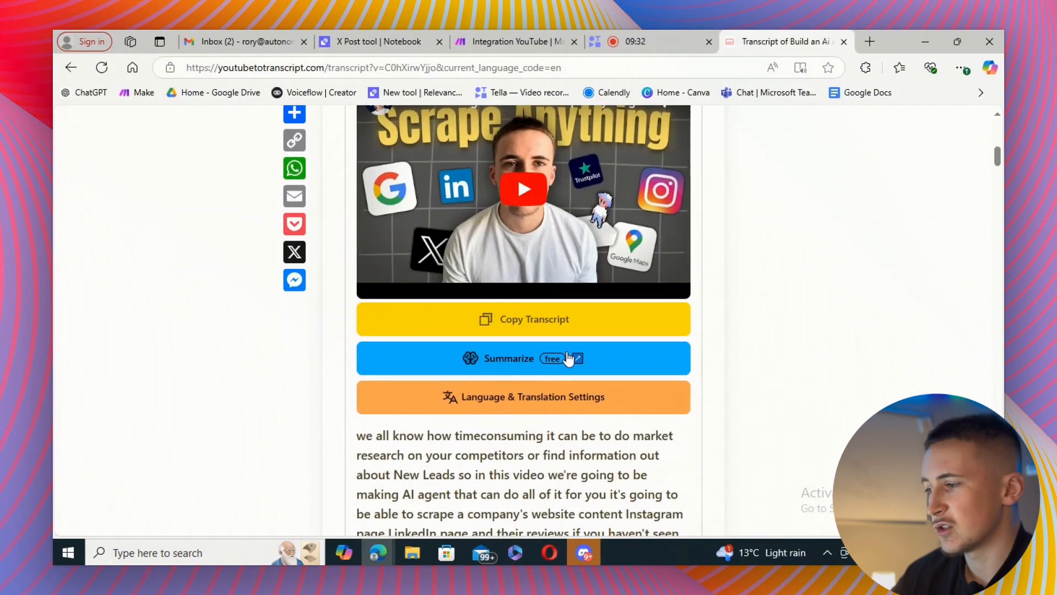
click(526, 319)
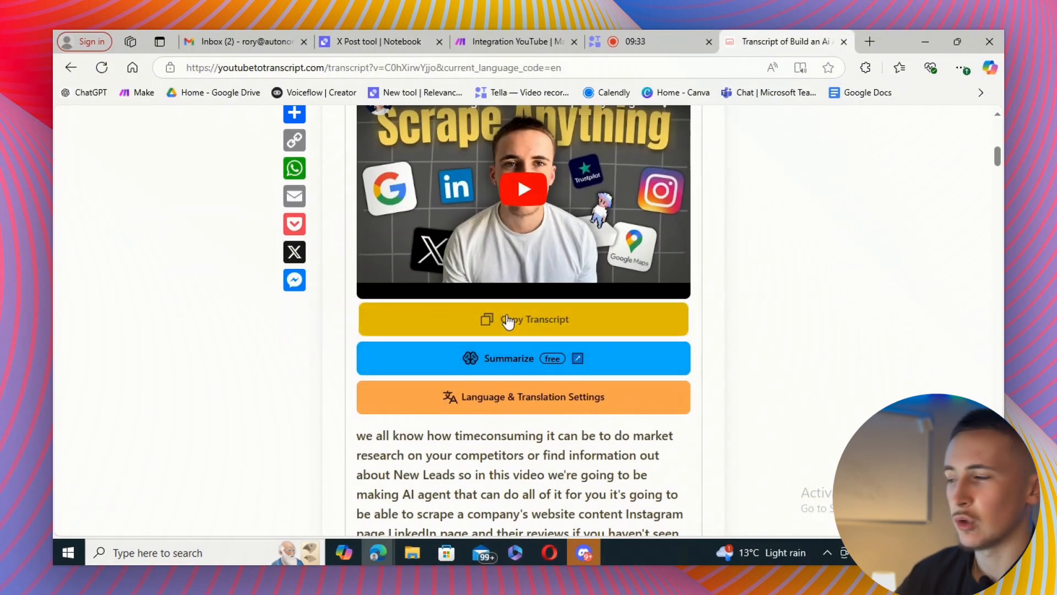
click(381, 37)
click(387, 297)
key(ctrl+v)
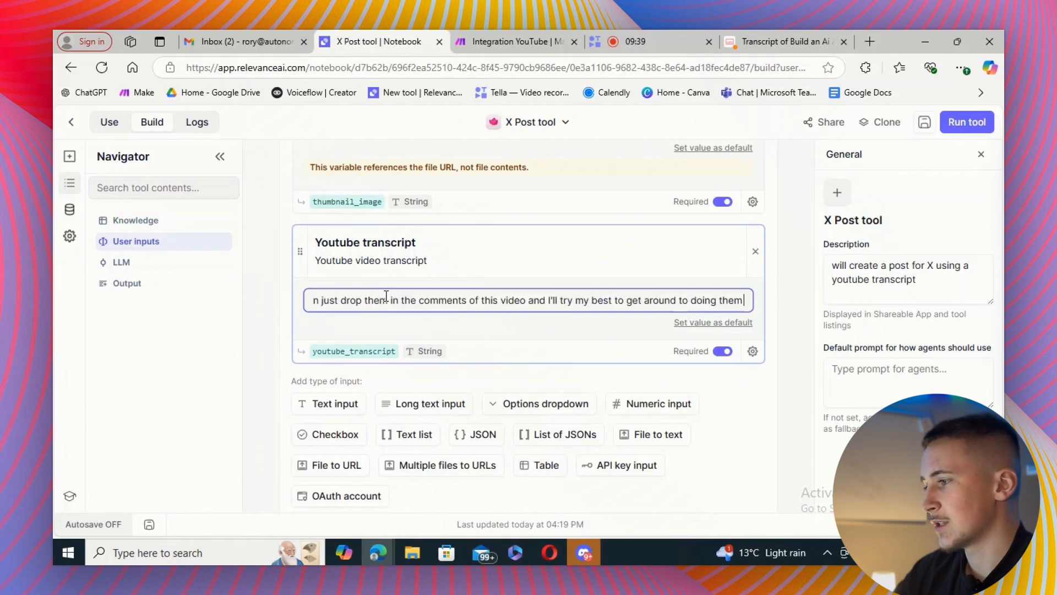
Upload Scrape anything.png as the thumbnail image, and run the X Post tool to view the LLM step's full answer.
scroll(387, 297, up, 4)
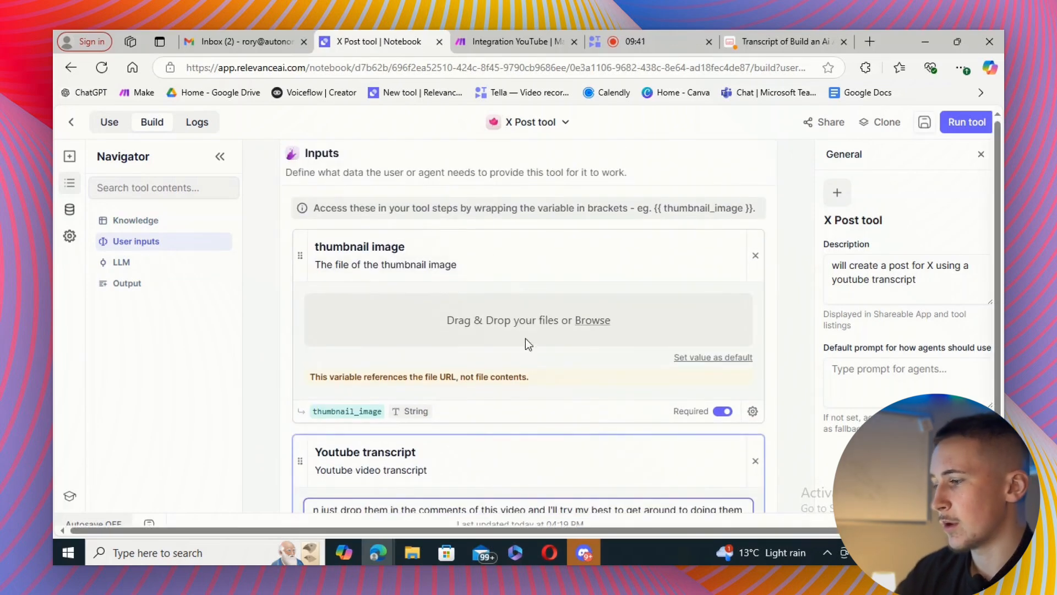
click(587, 322)
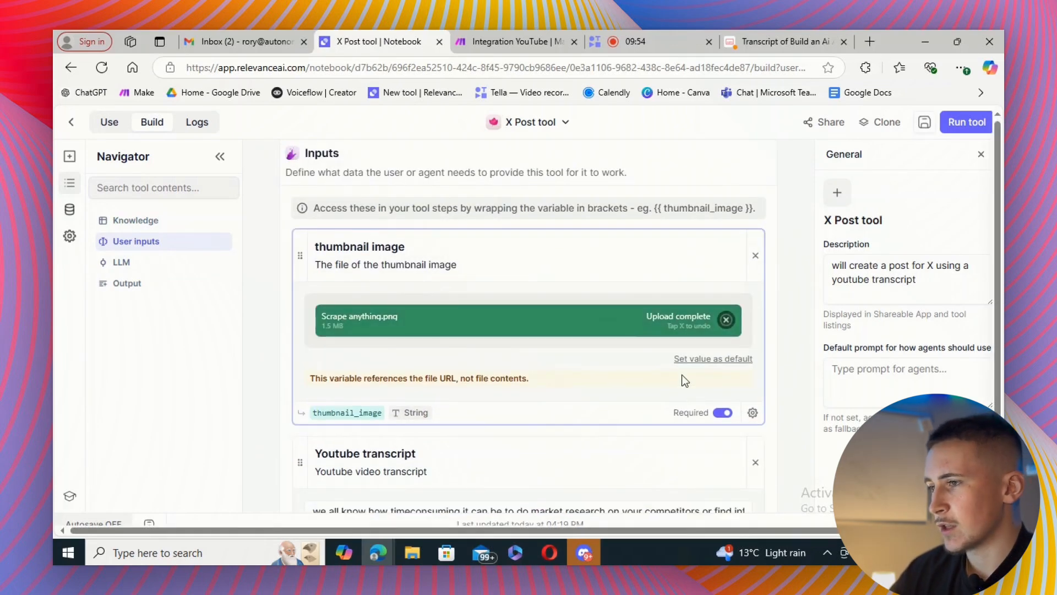
click(967, 123)
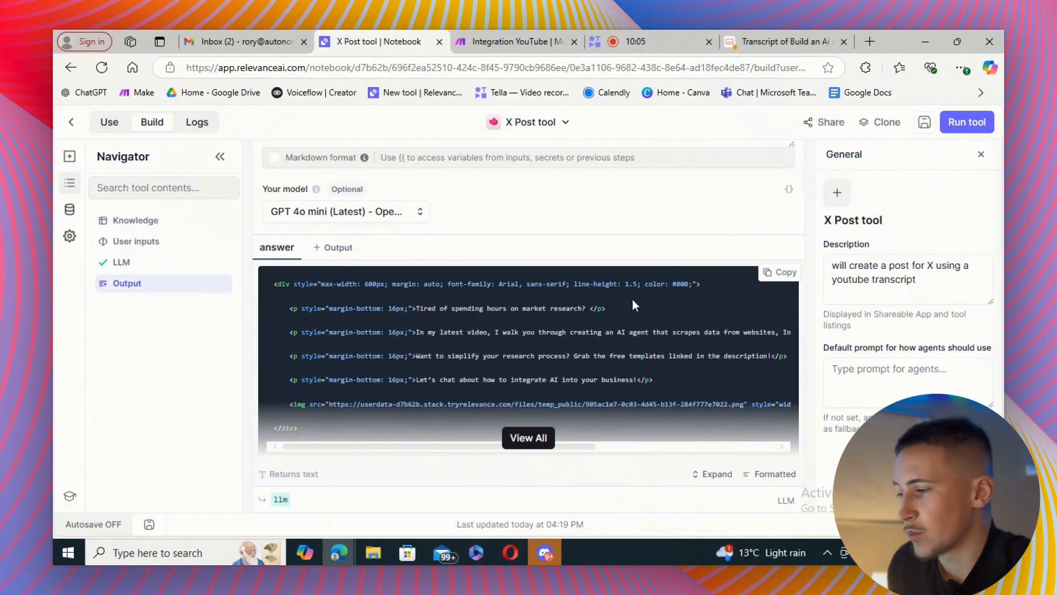
click(532, 437)
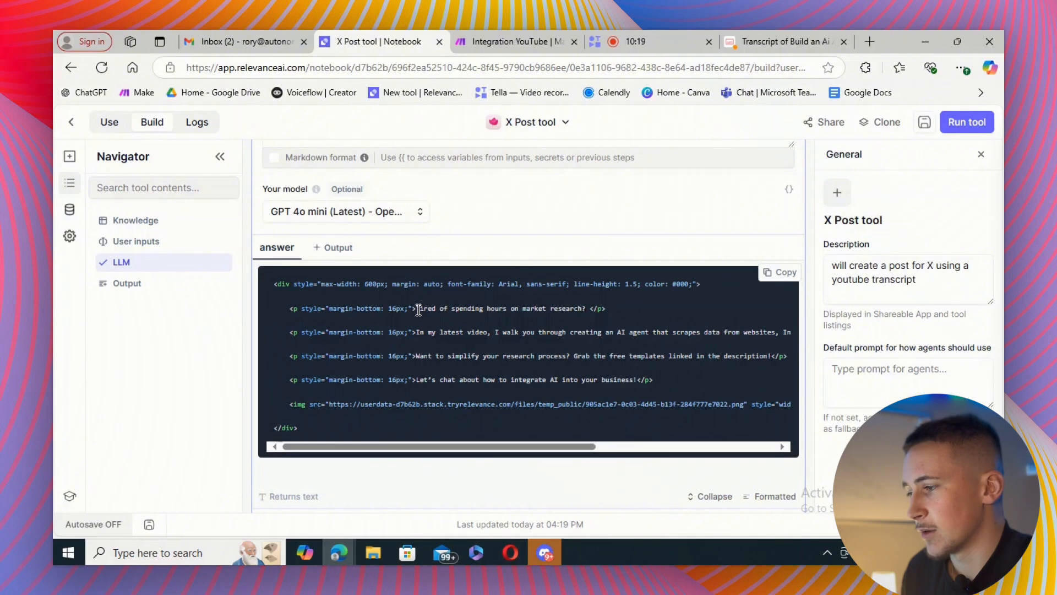
Read through the X Post tool's generated HTML answer, from the opening hook to the image tag's styling.
drag(417, 308, 553, 310)
click(514, 355)
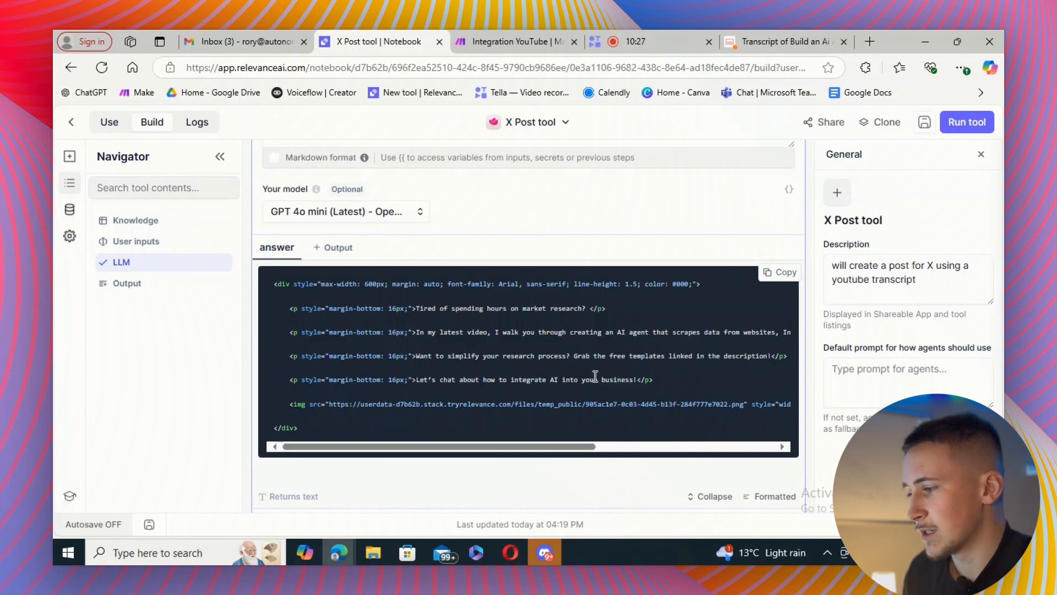
drag(395, 448, 437, 448)
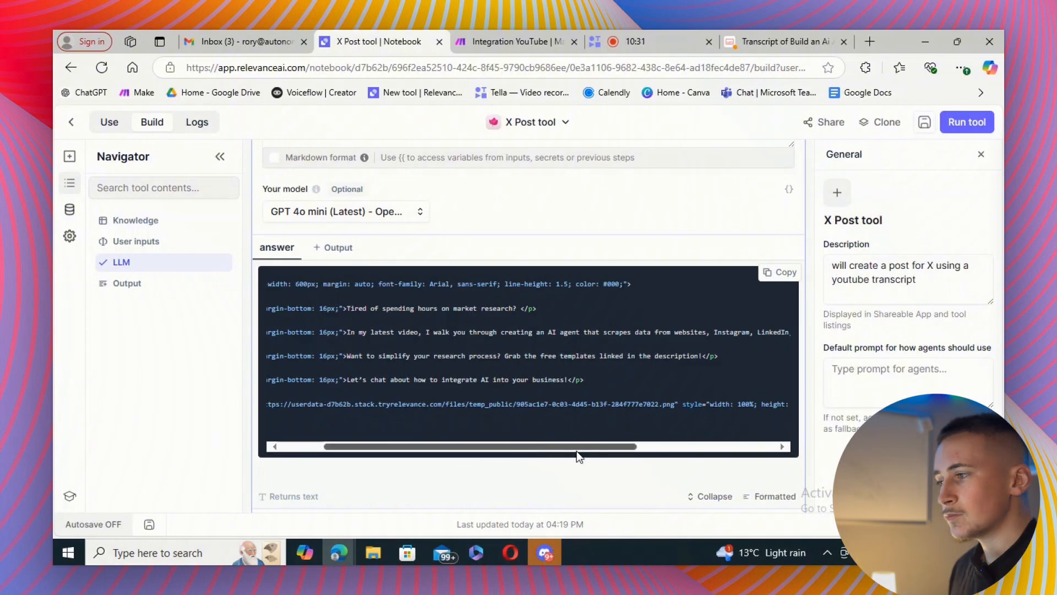
Save the X Post tool and open the Linkedin Post tool for editing.
click(924, 123)
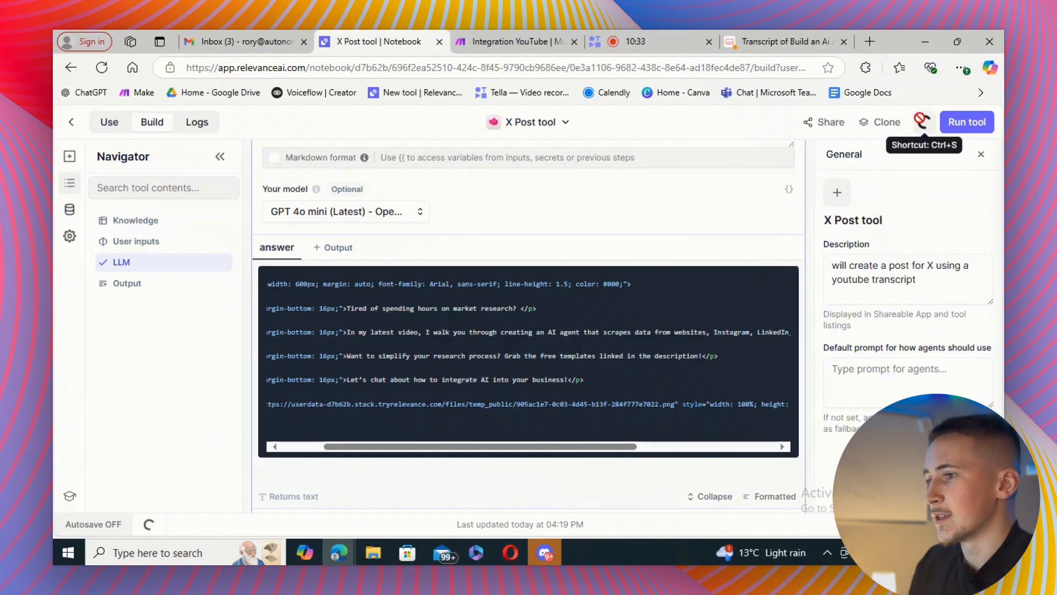
click(71, 122)
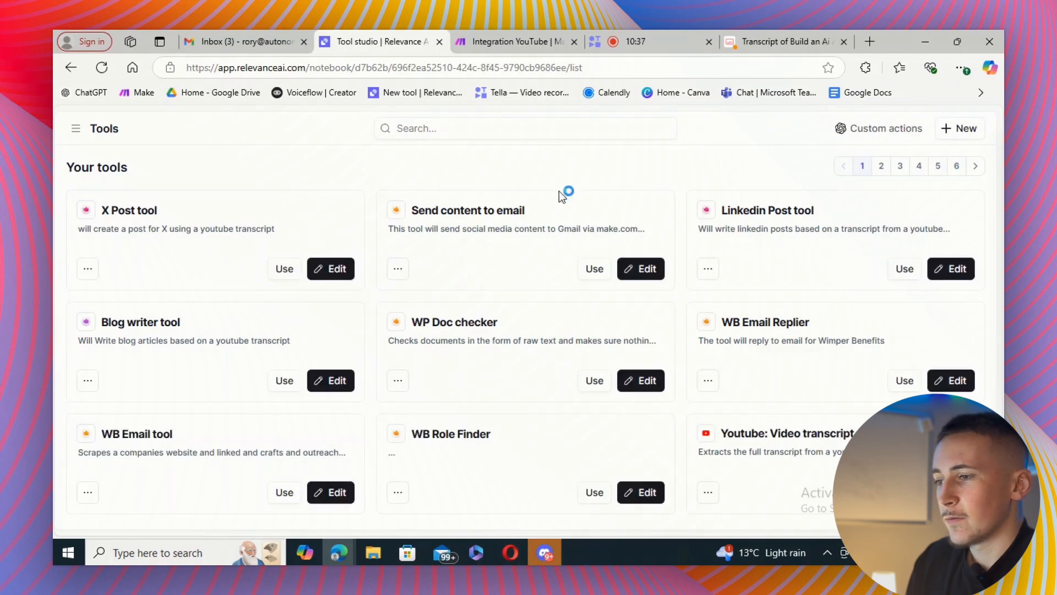
click(949, 278)
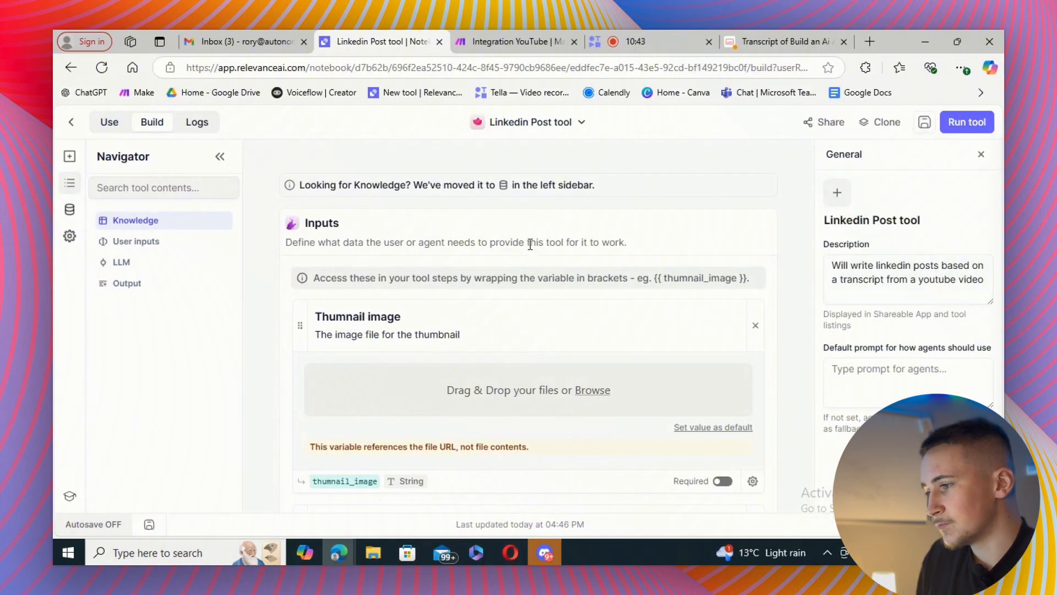
Review the Linkedin Post tool's thumbnail image and Youtube transcript inputs.
scroll(526, 270, down, 3)
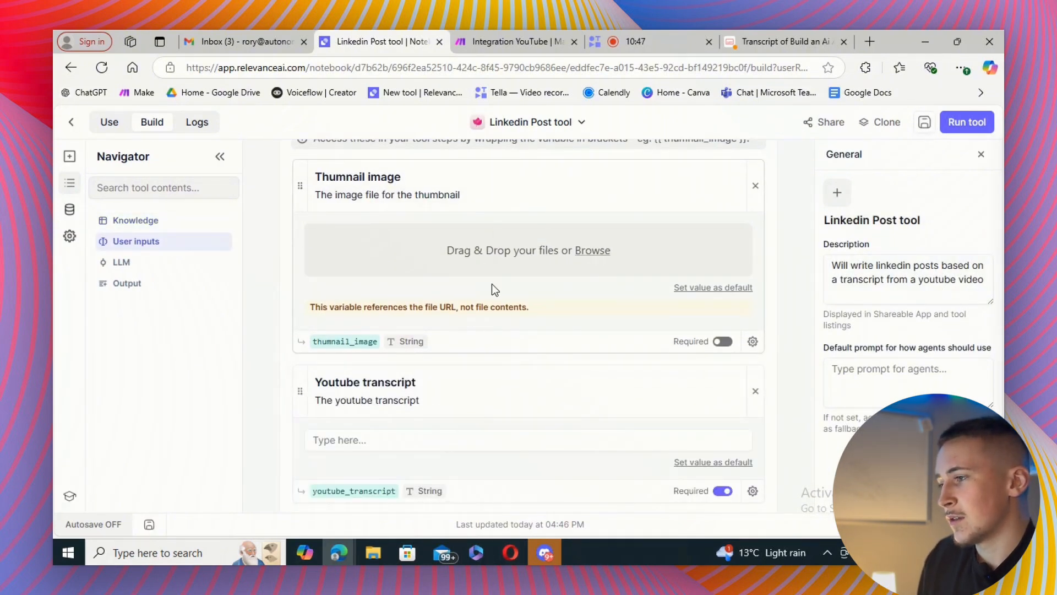
scroll(513, 266, down, 1)
scroll(457, 228, up, 2)
scroll(518, 287, down, 1)
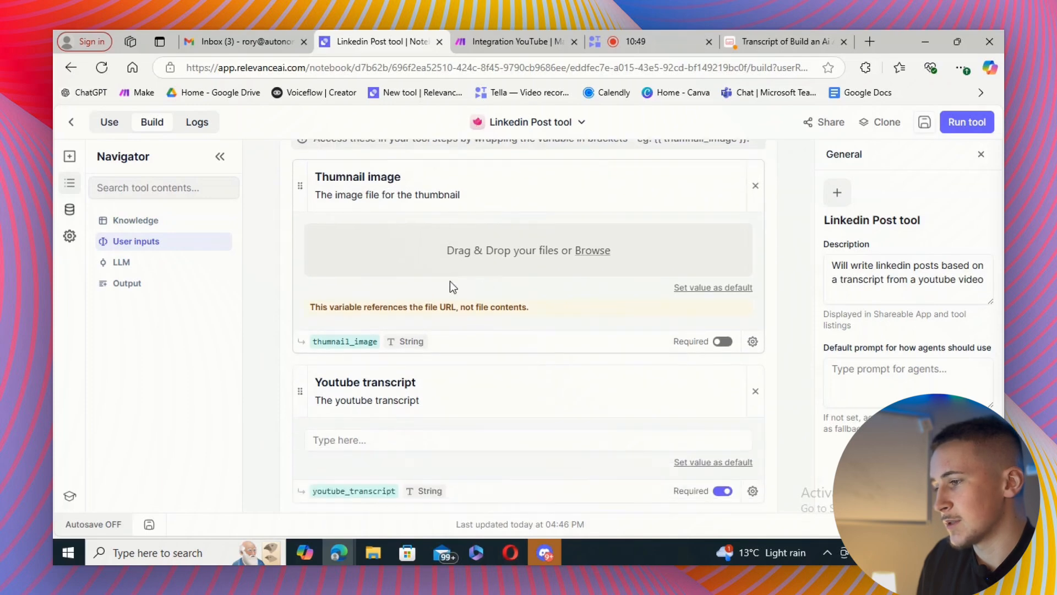
Expand the Linkedin Post tool's LLM step and read its prompt down to the transcript and image variables.
scroll(450, 280, down, 6)
click(530, 330)
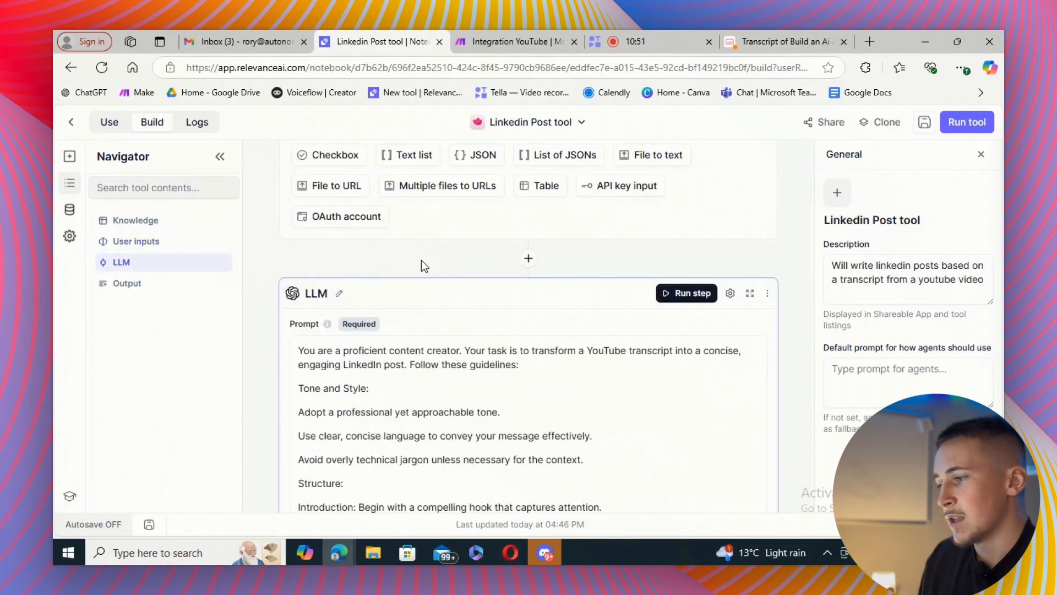
scroll(422, 263, down, 1)
scroll(424, 275, down, 1)
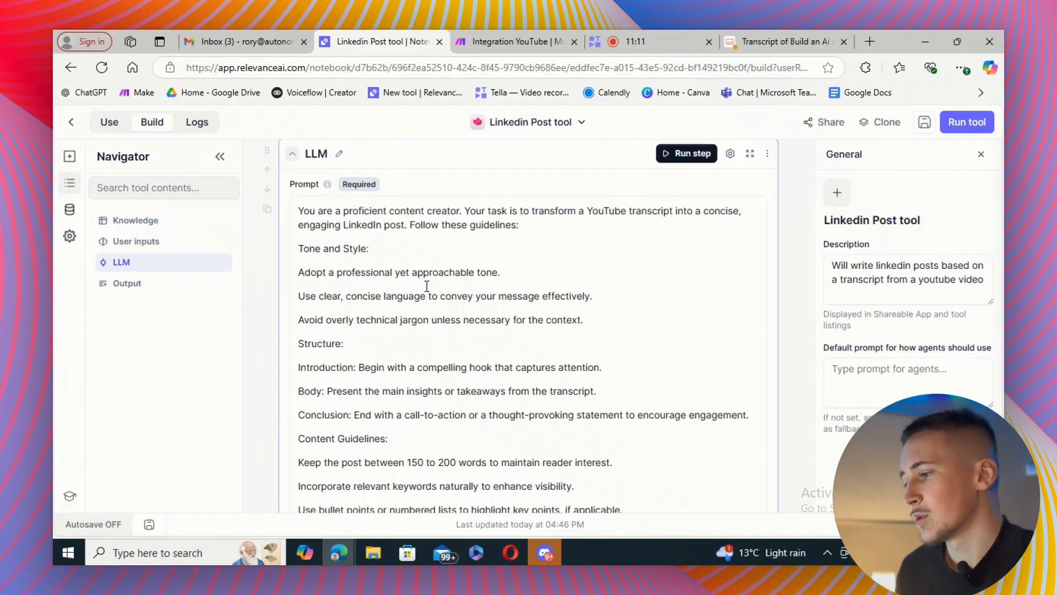
scroll(432, 292, down, 4)
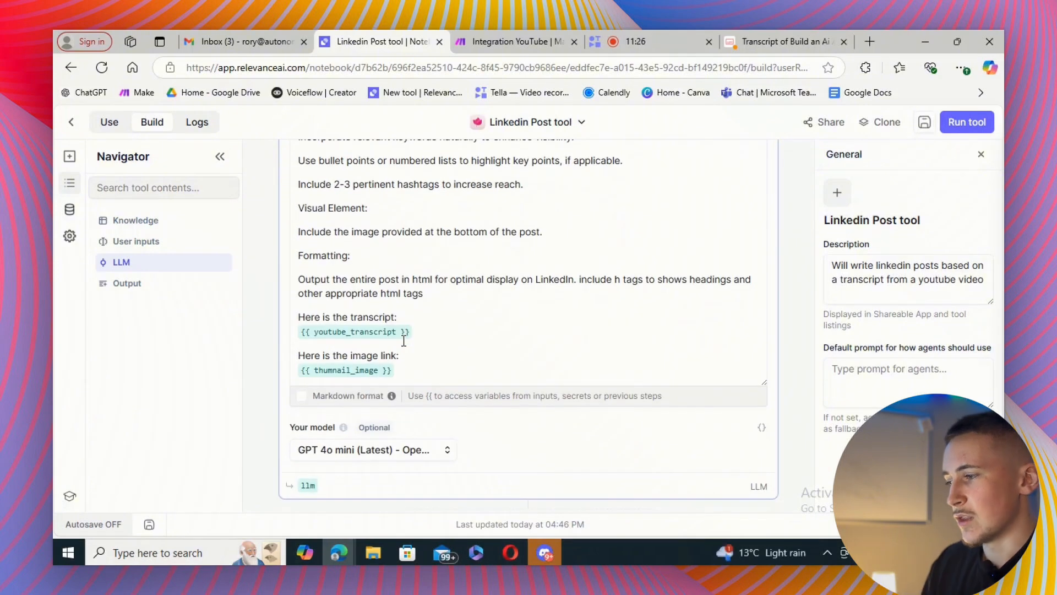
scroll(437, 361, up, 1)
Fill the Linkedin Post tool's inputs with the copied video transcript and the Scrape anything.png thumbnail, and run the tool.
scroll(452, 354, up, 15)
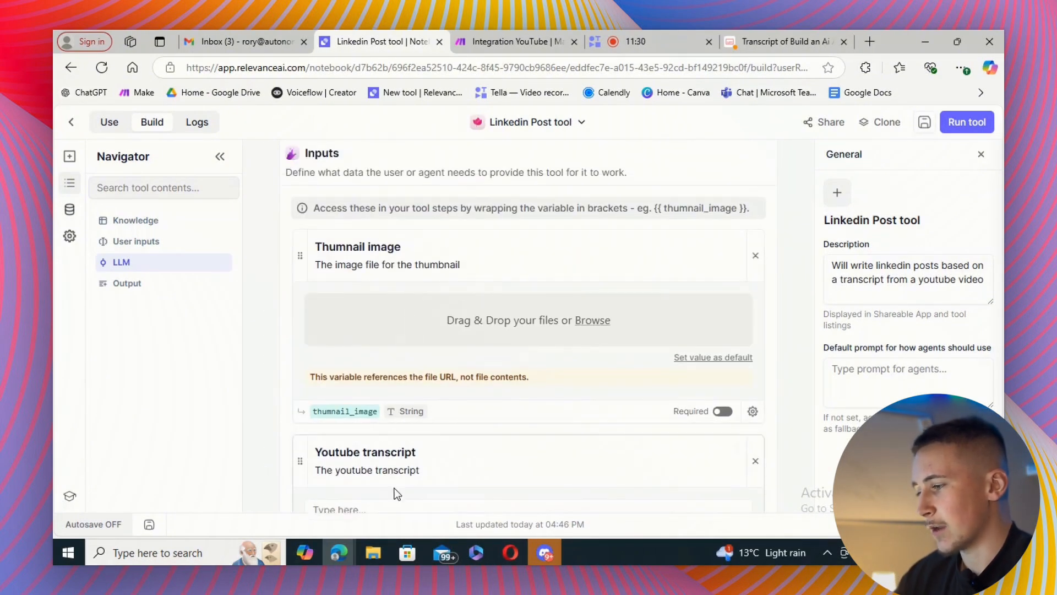
scroll(394, 487, down, 1)
click(353, 444)
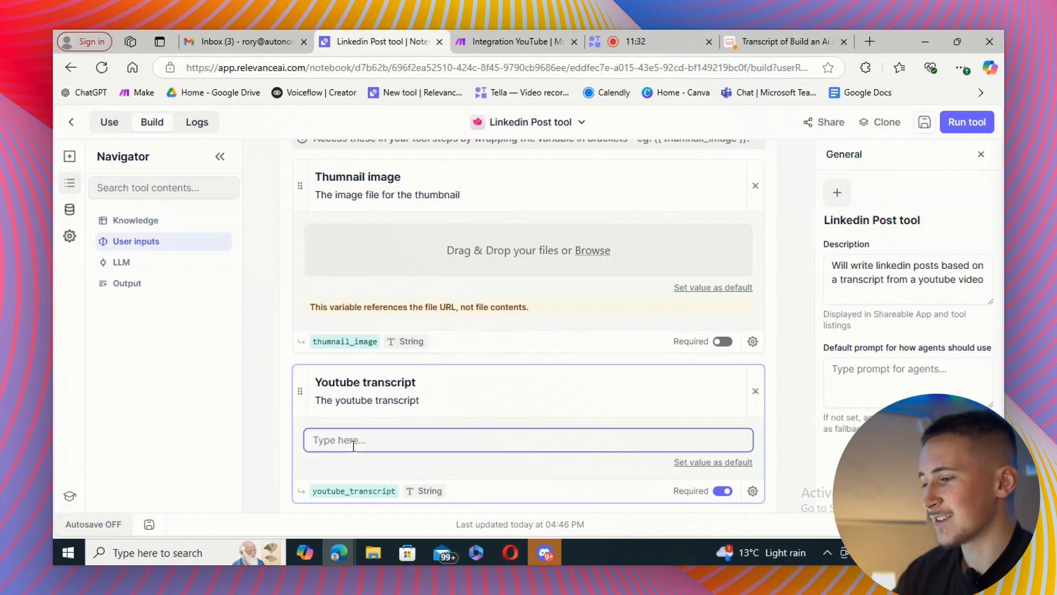
key(ctrl+v)
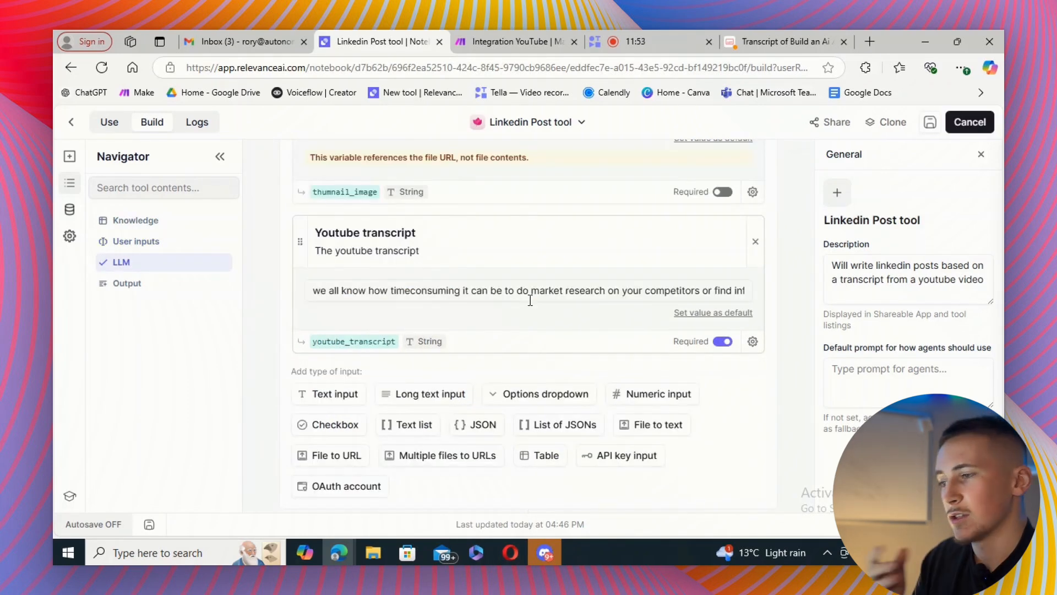
Check the filled-in inputs and show the full answer of the Linkedin Post tool's LLM step.
scroll(573, 225, up, 3)
scroll(572, 226, down, 10)
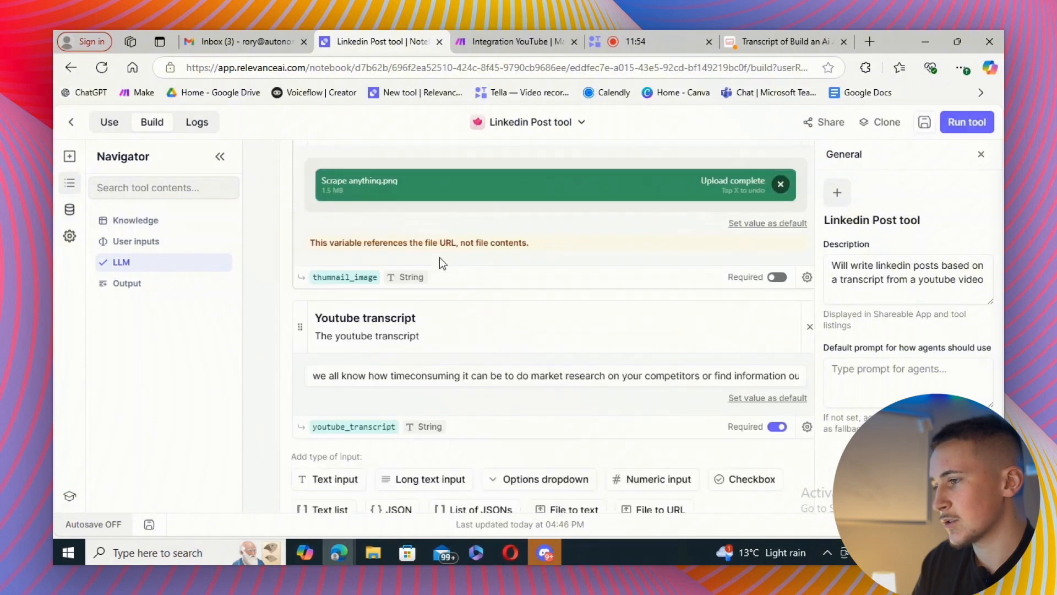
scroll(545, 252, up, 1)
scroll(545, 252, up, 4)
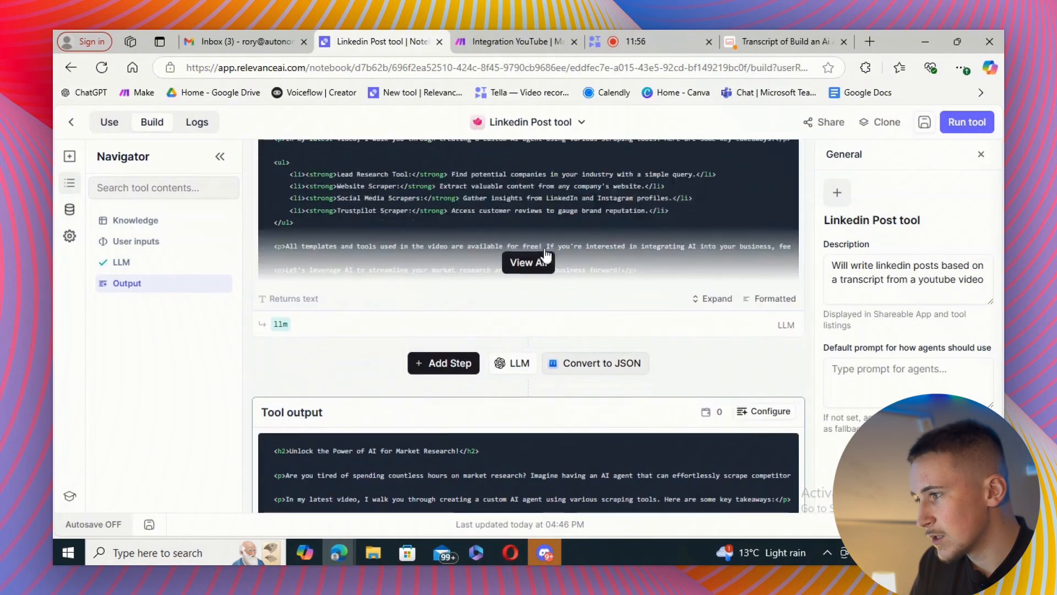
click(537, 339)
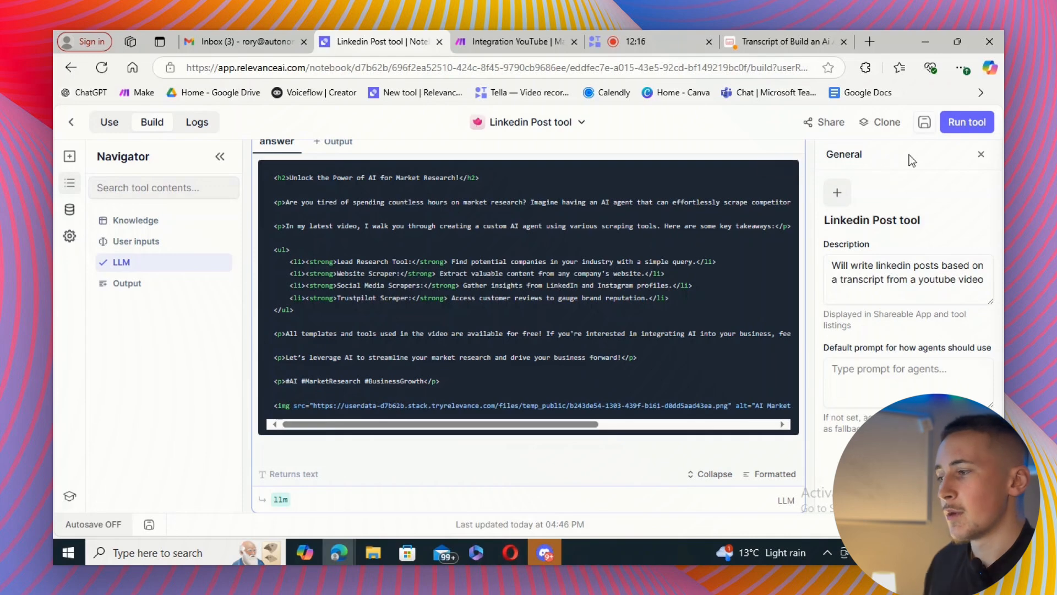
Save the Linkedin Post tool, and open the Blog writer tool for editing at its thumbnail and transcript inputs.
click(924, 122)
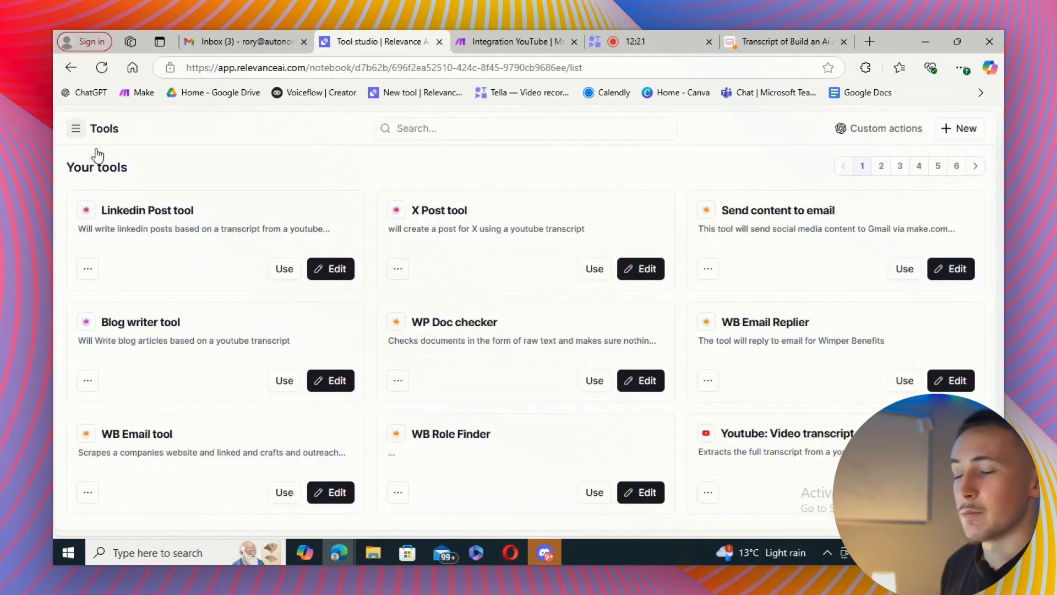
click(319, 381)
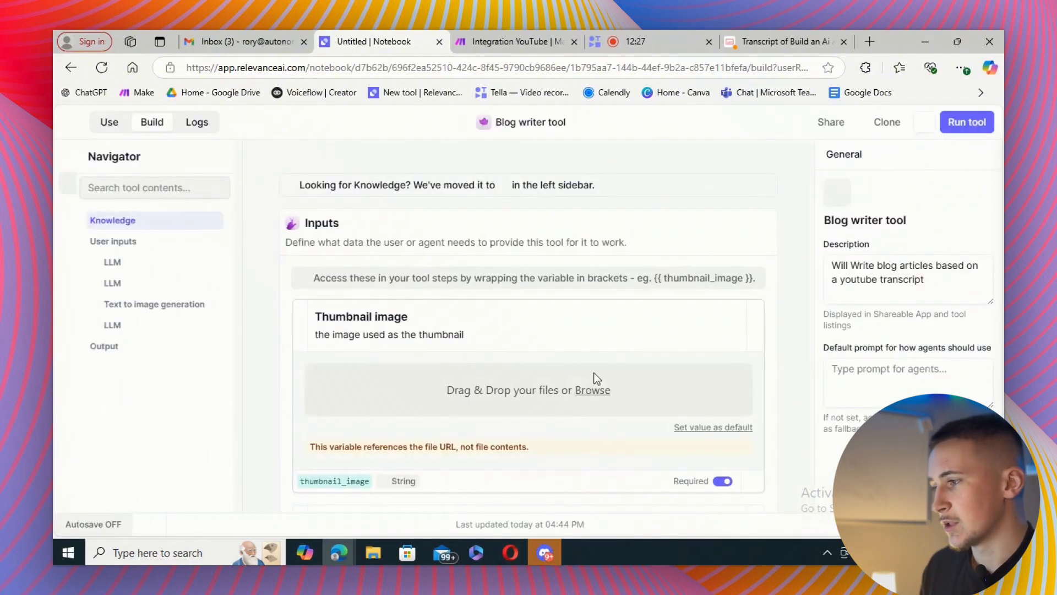
scroll(474, 315, down, 5)
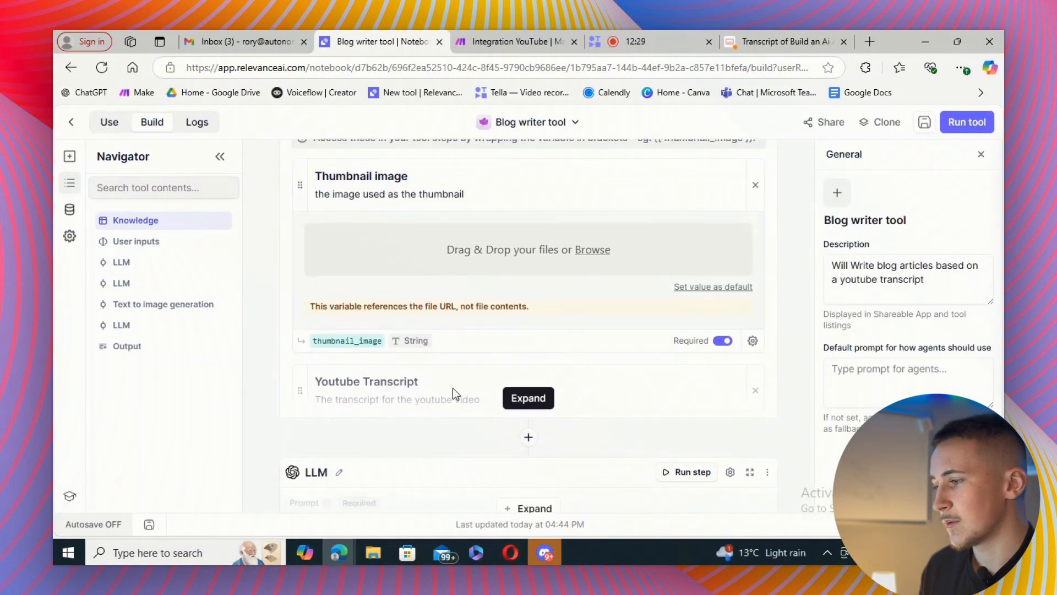
Expand the Blog writer tool's first LLM step and read its prompt through the variables, image notes and website link.
scroll(419, 396, down, 1)
click(531, 301)
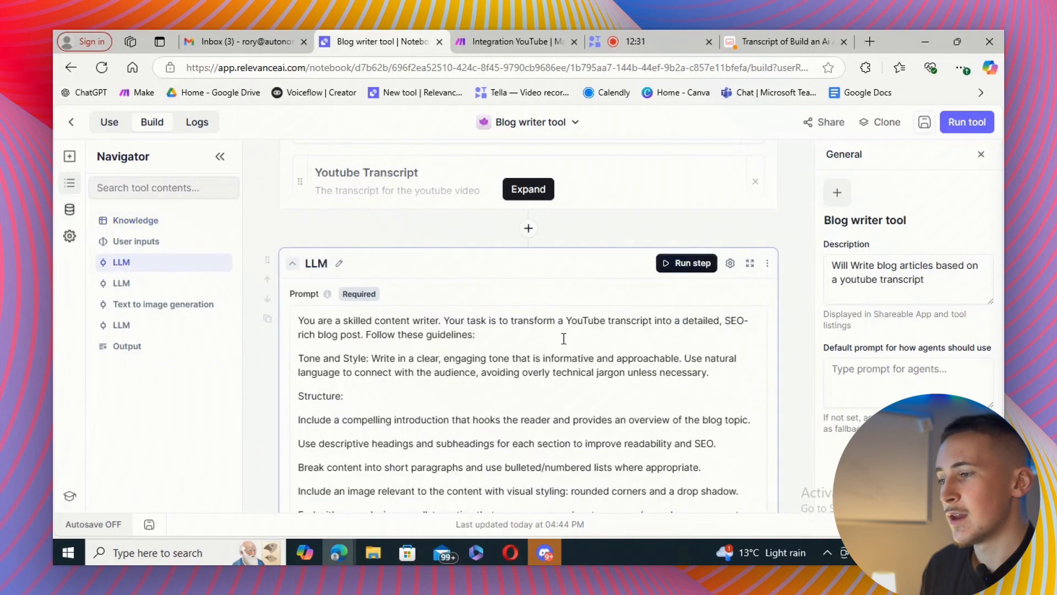
scroll(546, 343, down, 1)
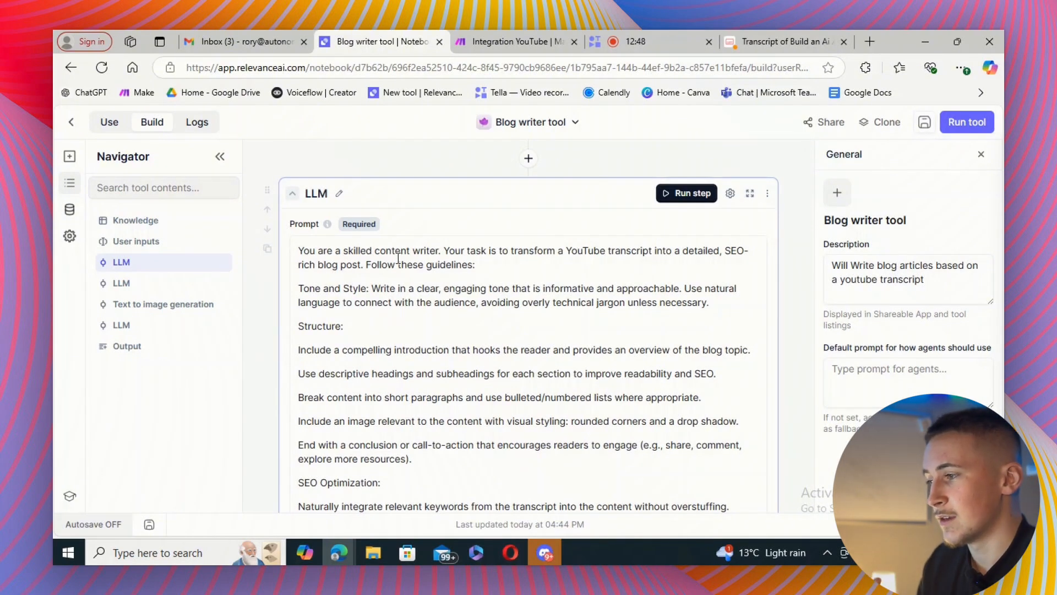
scroll(397, 258, down, 1)
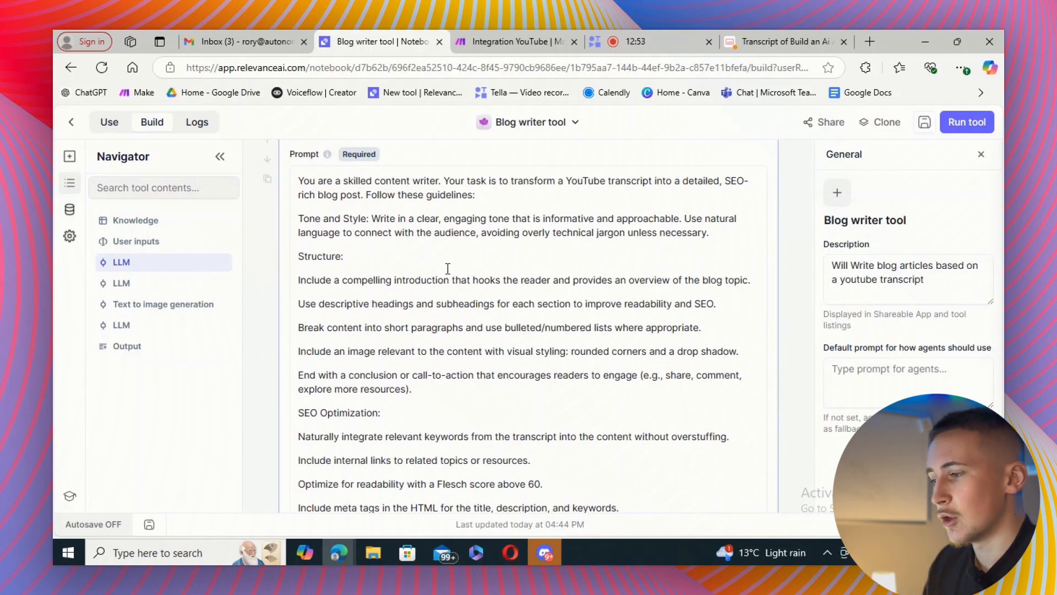
scroll(448, 268, down, 3)
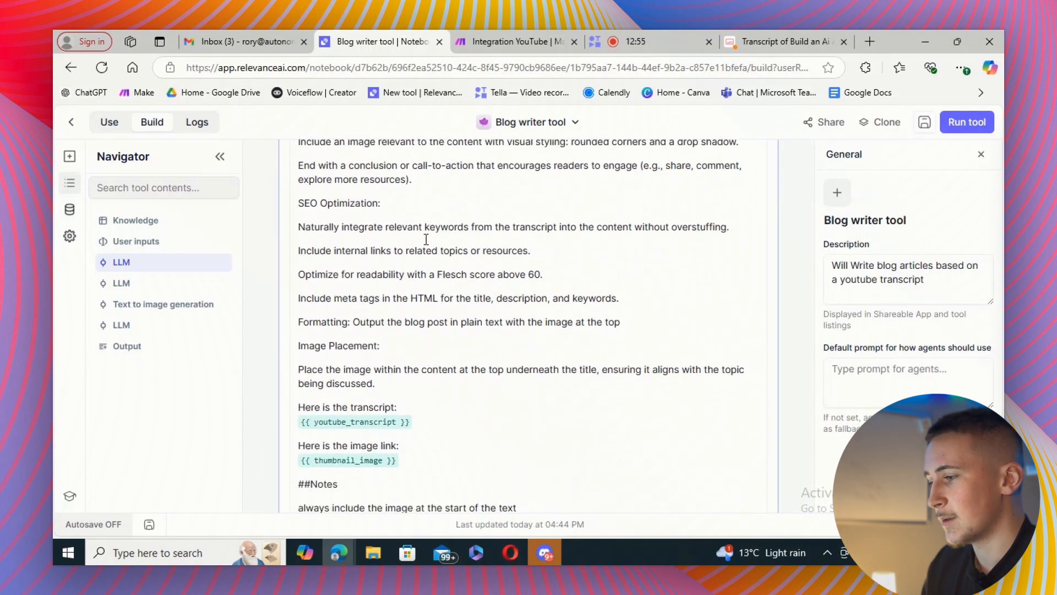
scroll(413, 243, down, 1)
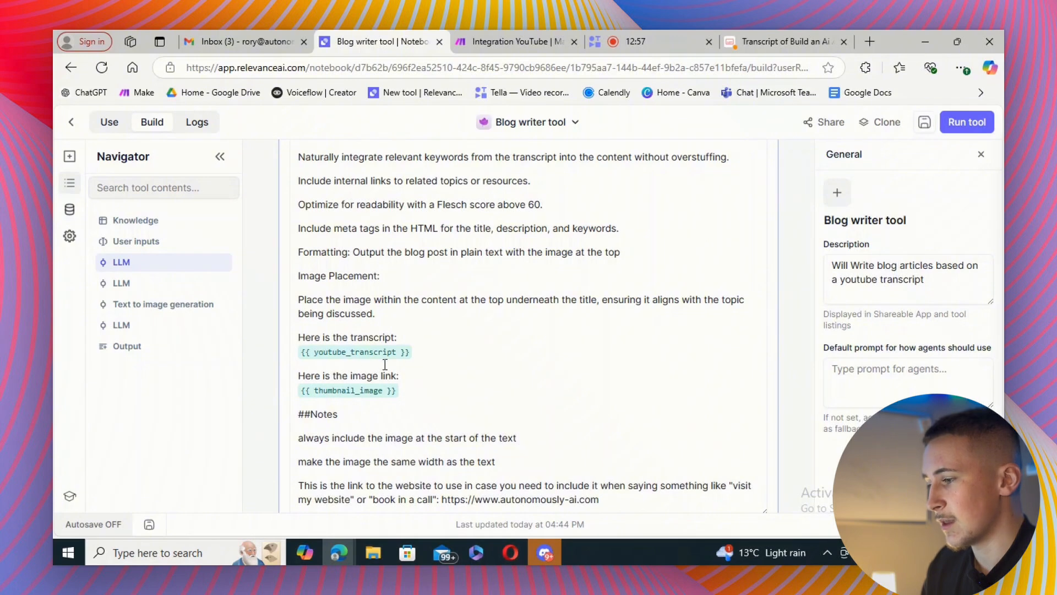
scroll(384, 364, down, 5)
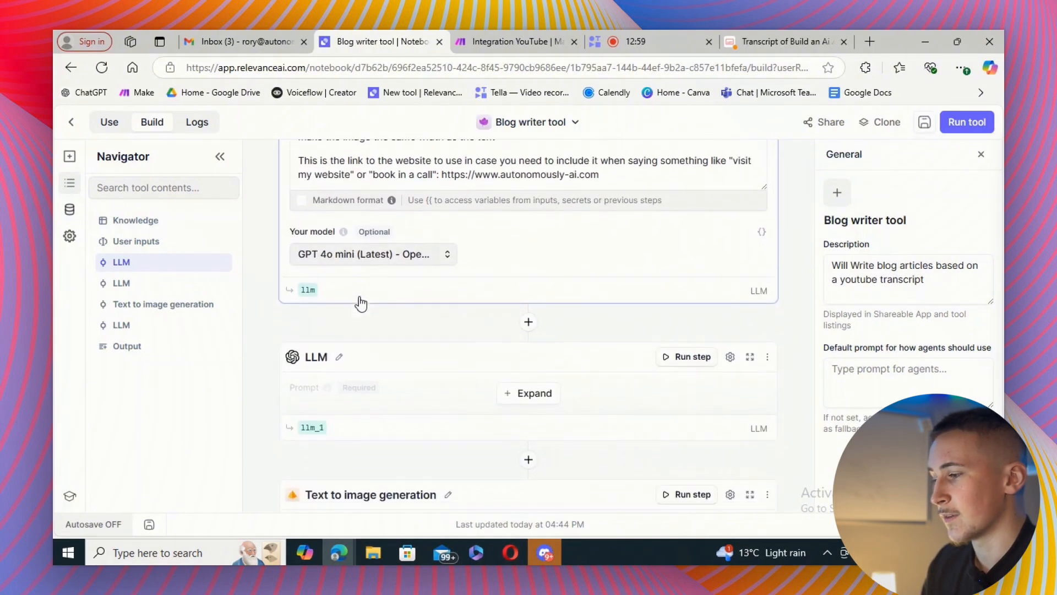
Expand the second LLM step and compare its image-prompt instructions with the first LLM step that supplies the blog post.
click(528, 368)
scroll(410, 282, down, 2)
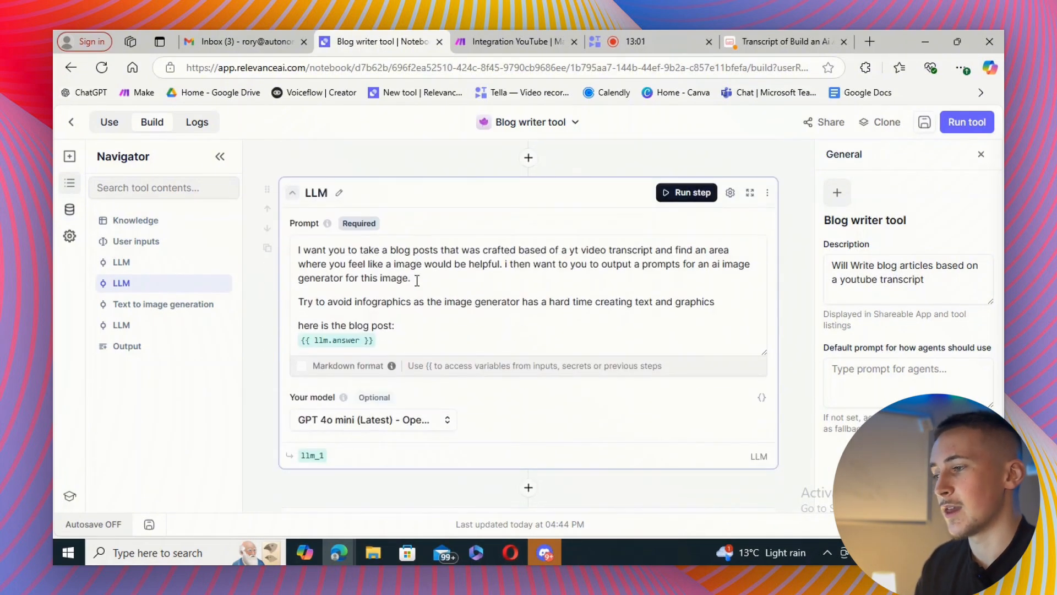
scroll(486, 250, up, 5)
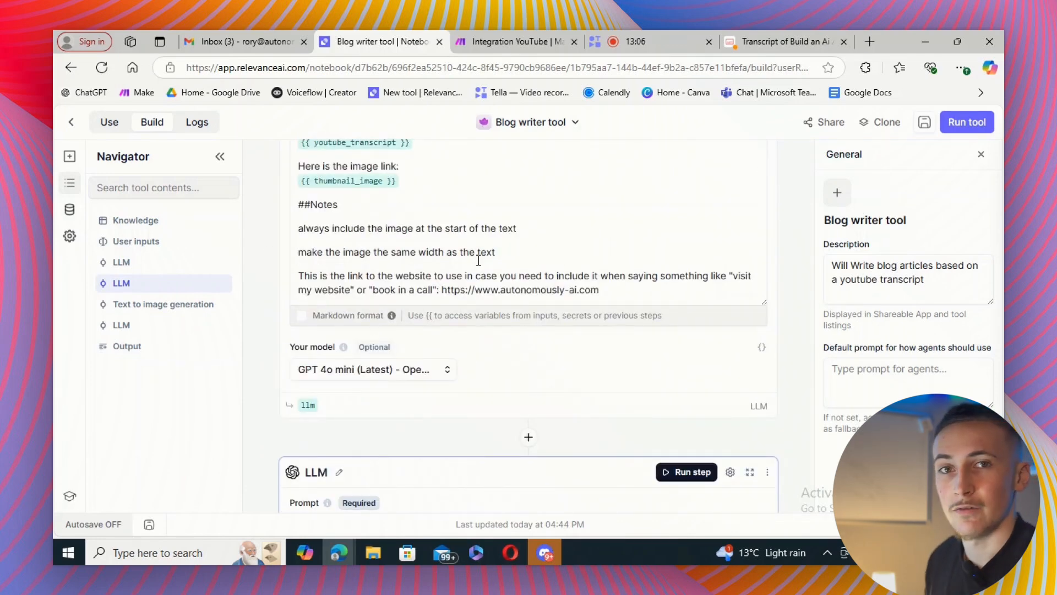
scroll(457, 267, down, 3)
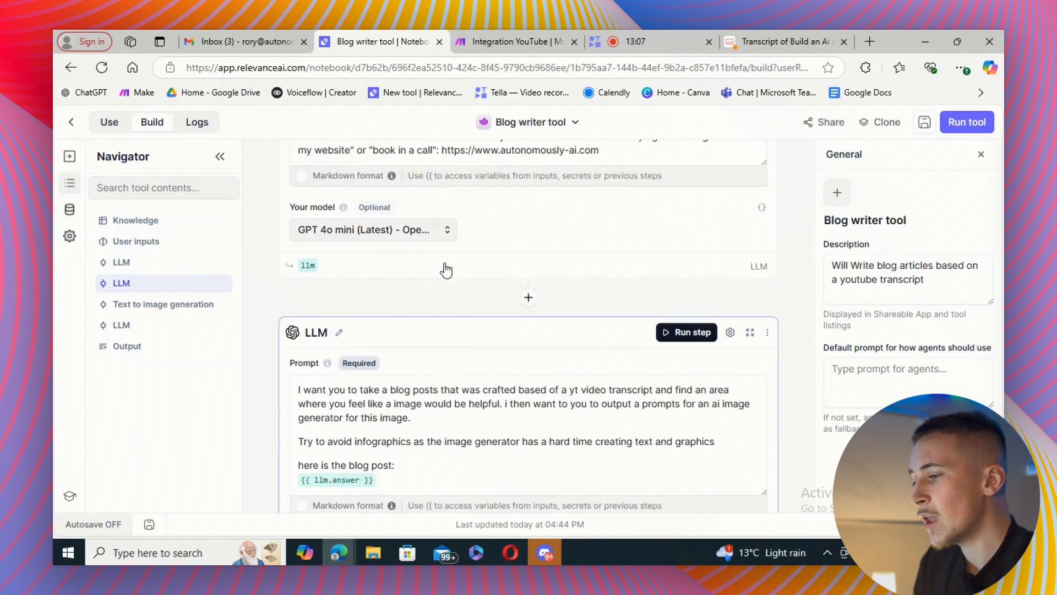
Expand the Text to image generation step and compare its llm_1.answer prompt with the LLM step above it.
scroll(440, 330, down, 1)
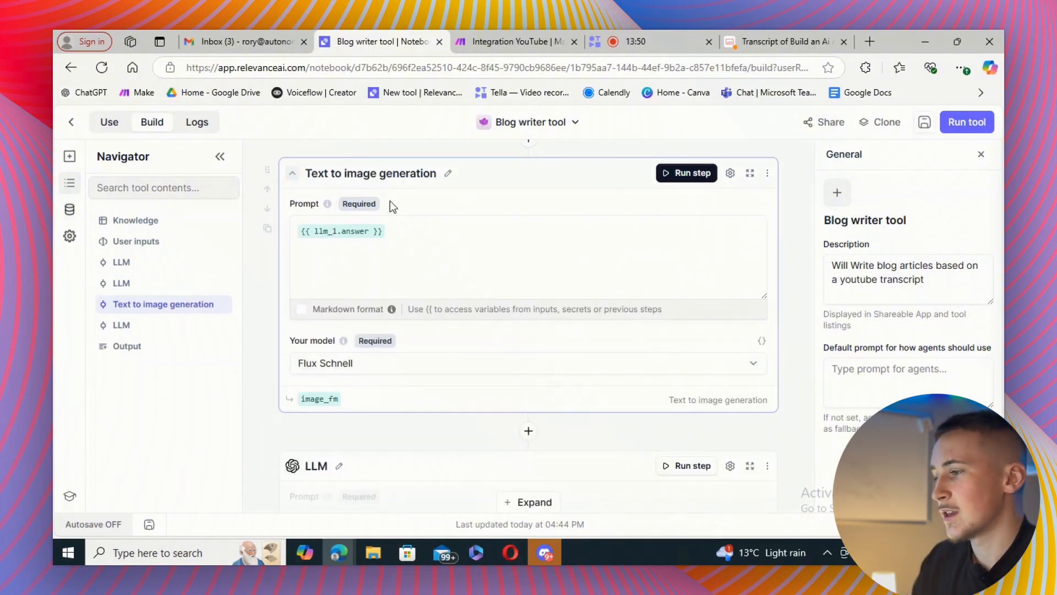
scroll(410, 235, up, 5)
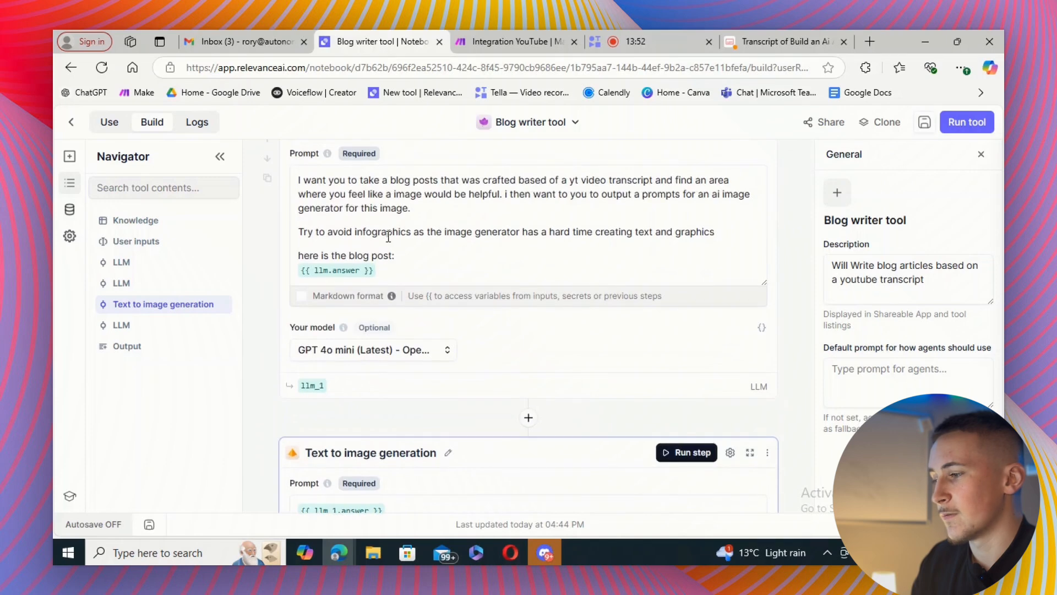
scroll(473, 264, down, 3)
click(428, 377)
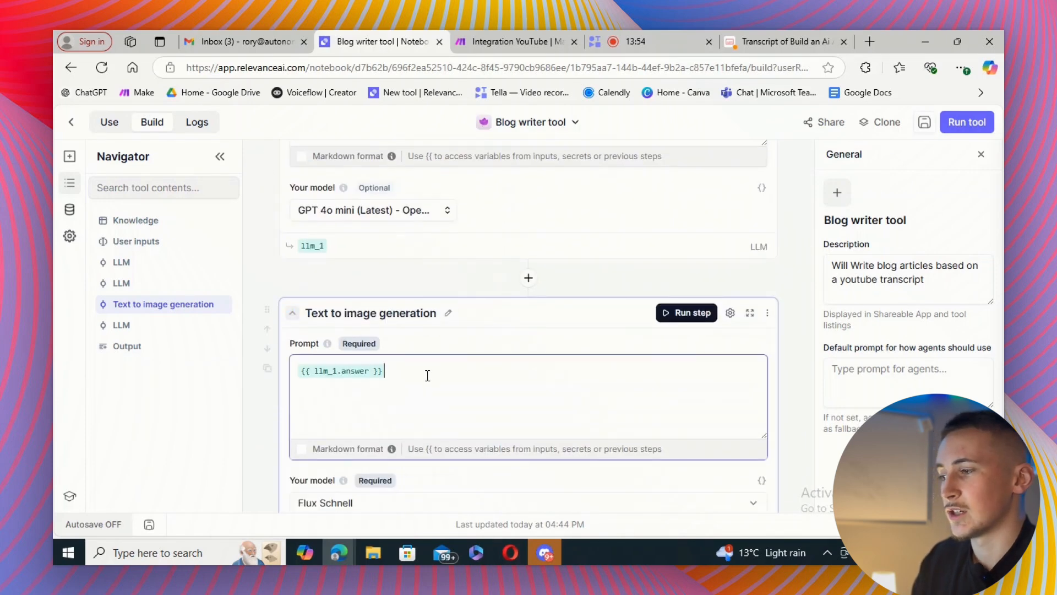
scroll(466, 325, up, 3)
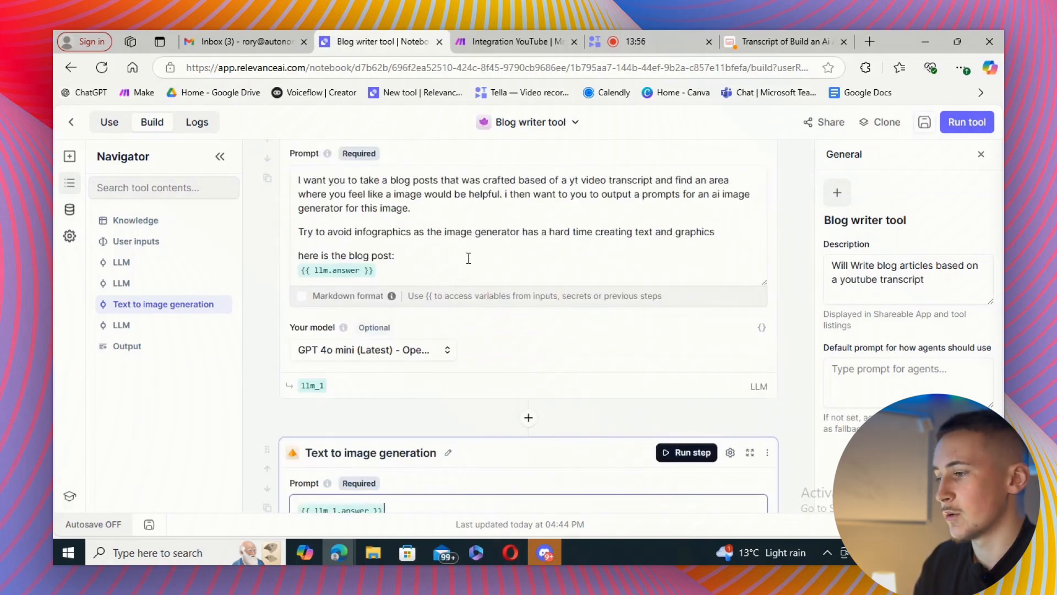
Expand the last LLM step, read its prompt for adding the image to the blog post, and return towards the first step.
scroll(466, 260, down, 10)
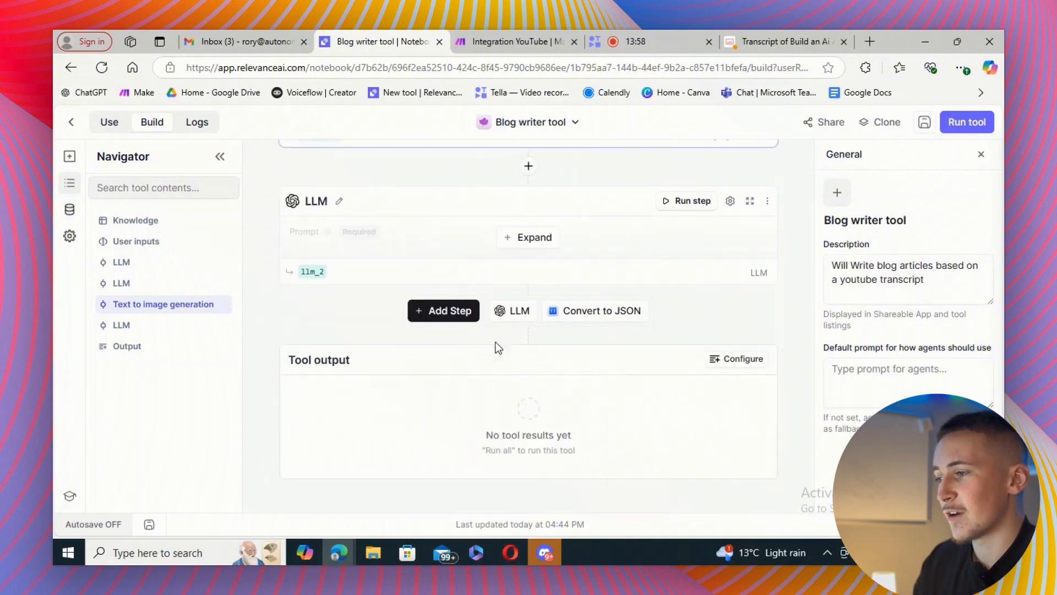
click(535, 237)
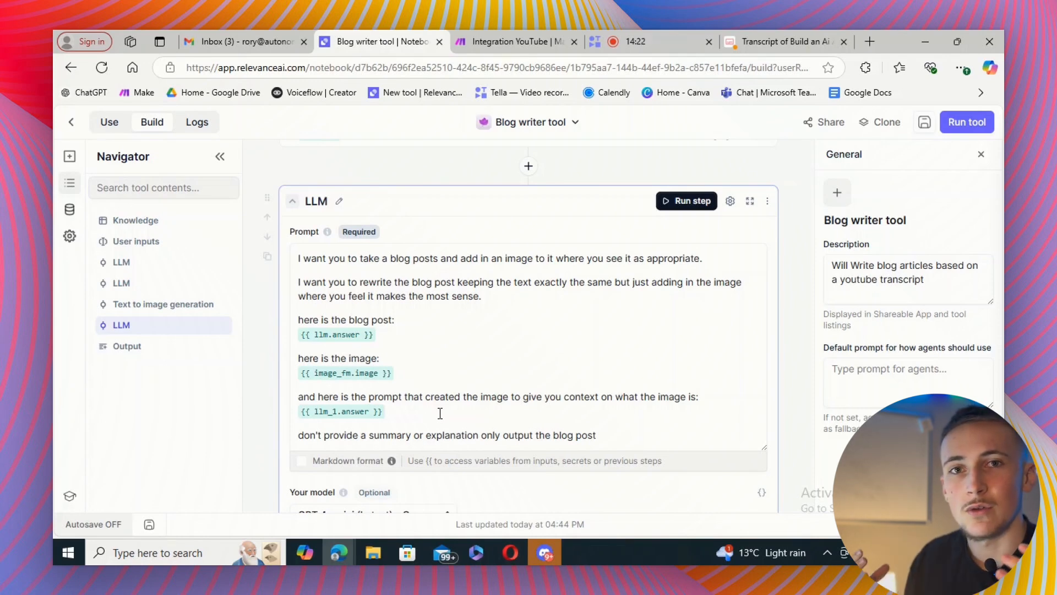
scroll(501, 377, up, 20)
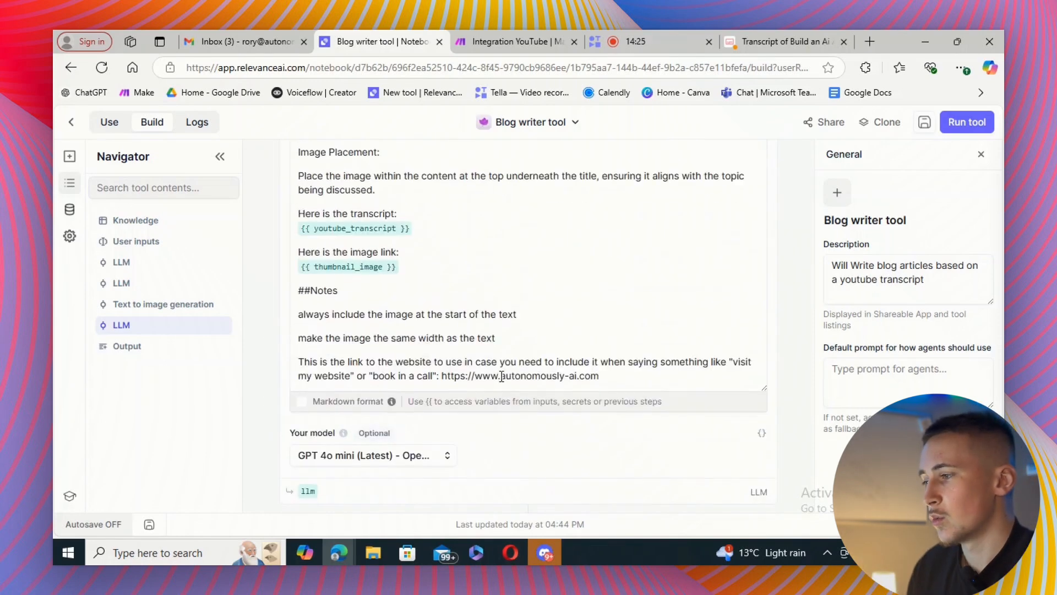
Supply Scrape anything.png as the Blog writer tool's thumbnail image, fill in the YouTube transcript, and run the tool.
scroll(501, 377, up, 2)
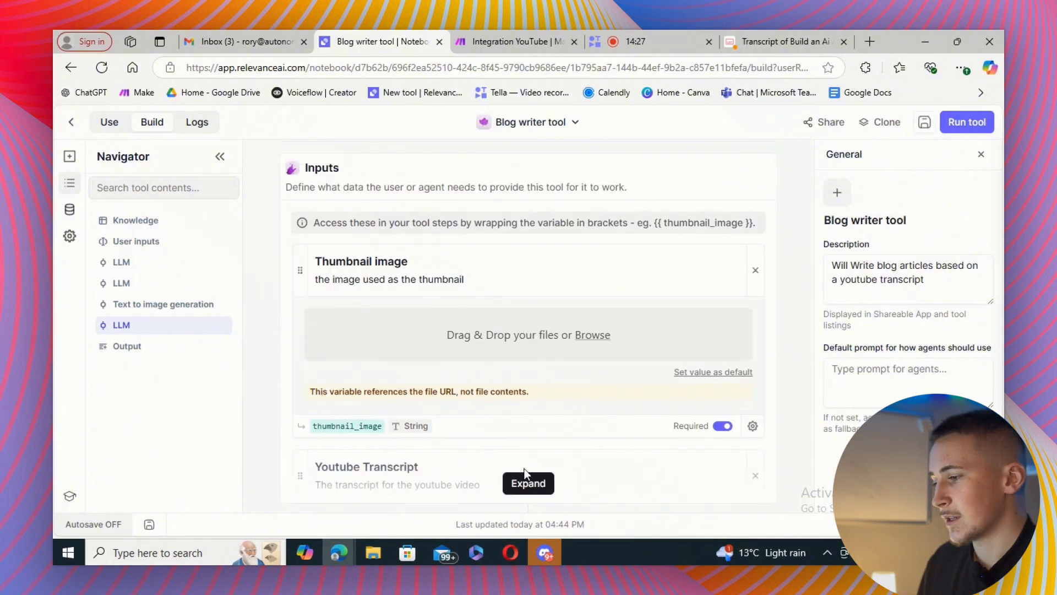
click(526, 482)
scroll(494, 363, down, 1)
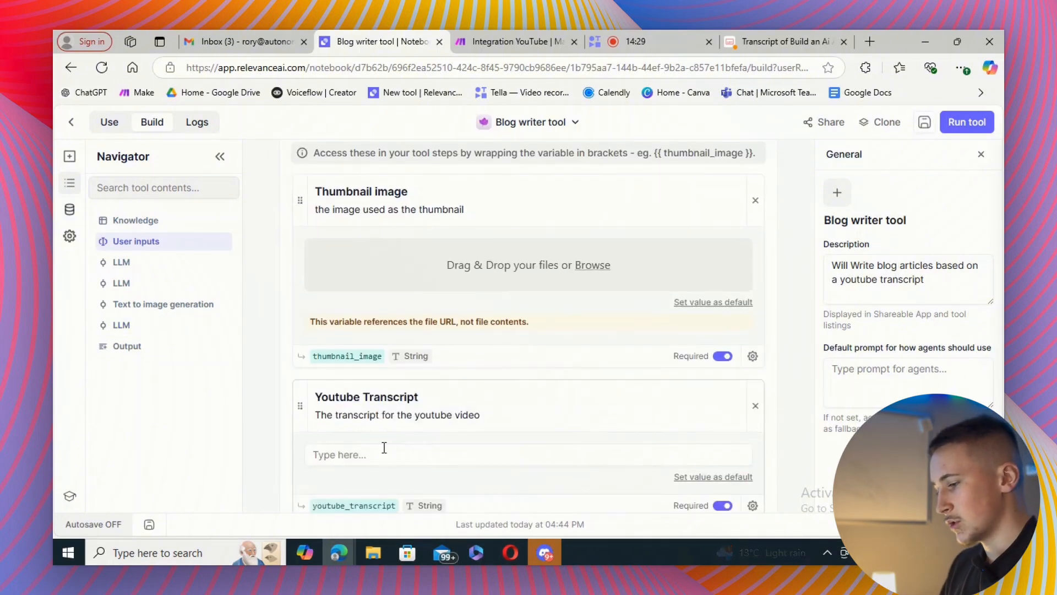
click(397, 454)
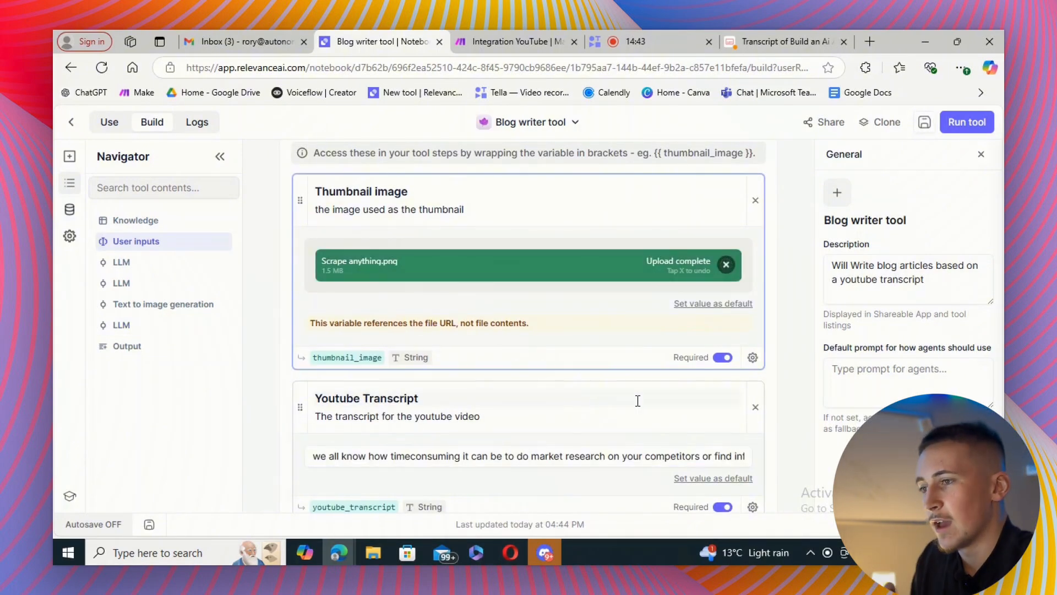
click(967, 121)
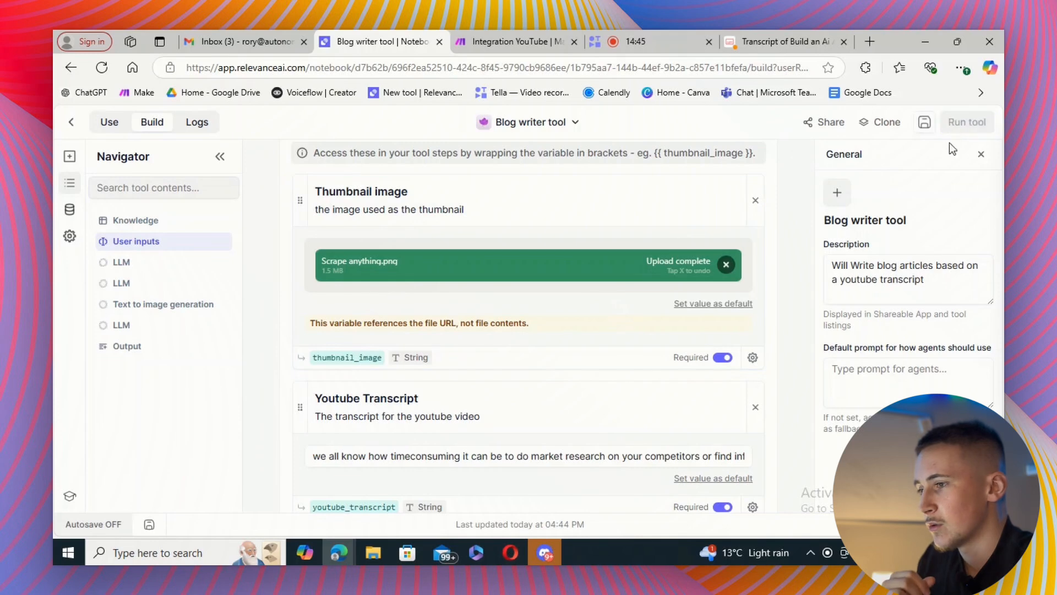
Expand the first LLM step's full answer and read the generated HTML blog post from its head to the conclusion.
scroll(540, 288, down, 12)
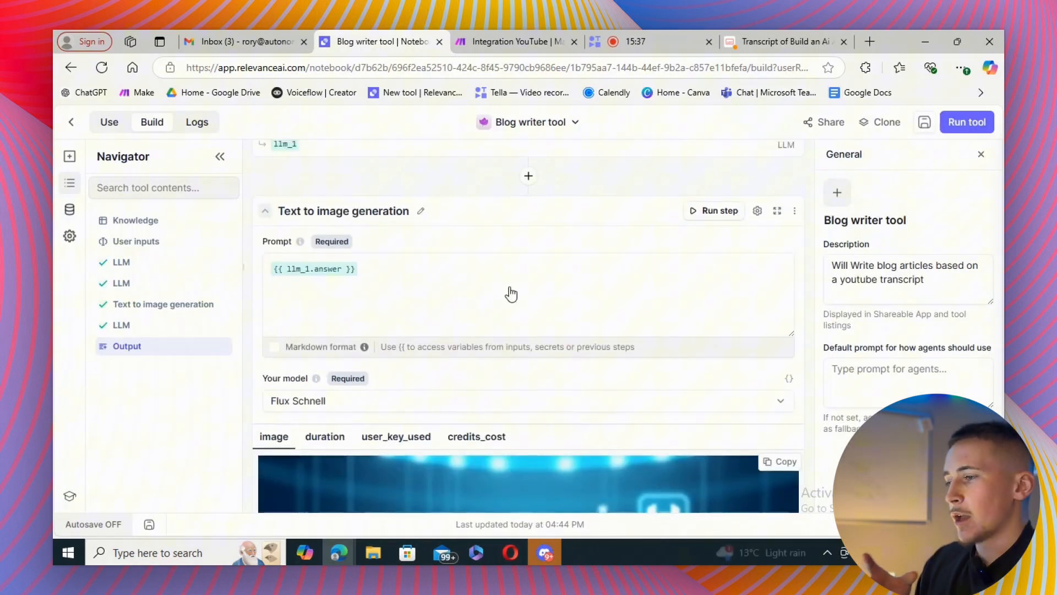
scroll(509, 286, up, 15)
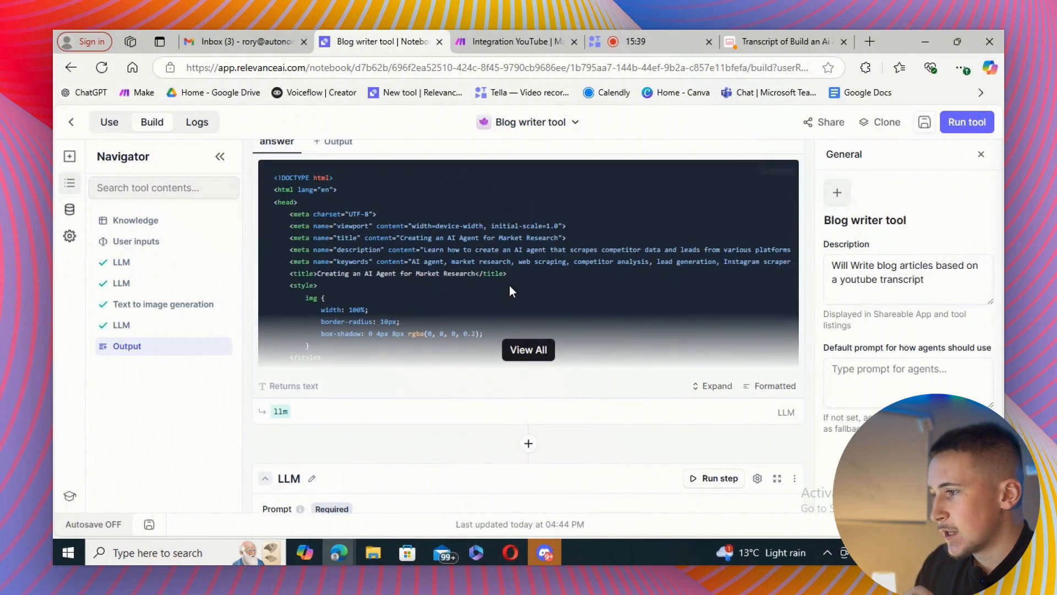
scroll(510, 285, up, 15)
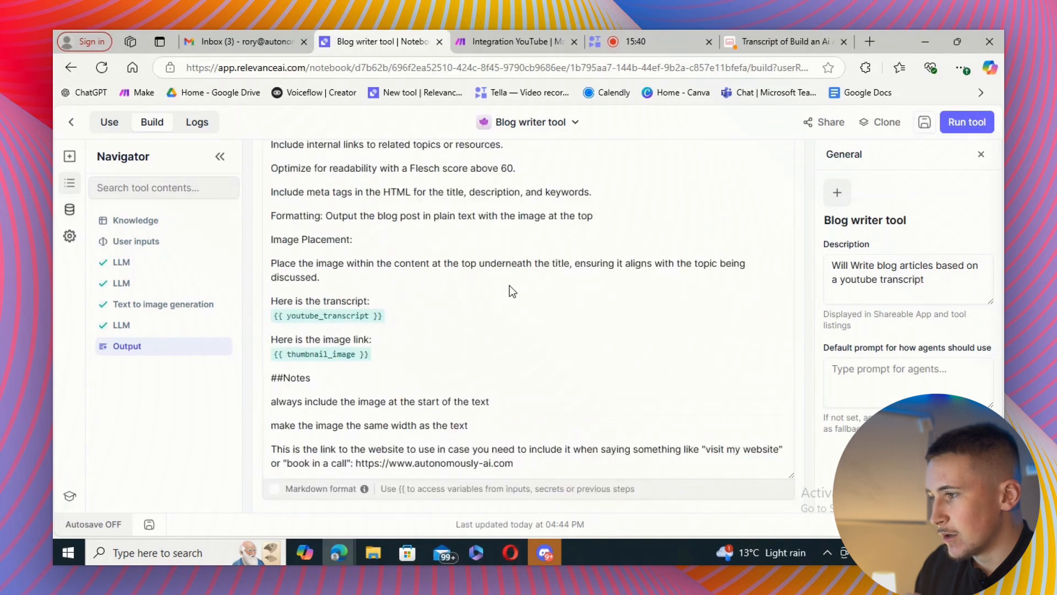
scroll(510, 285, up, 5)
scroll(510, 286, down, 15)
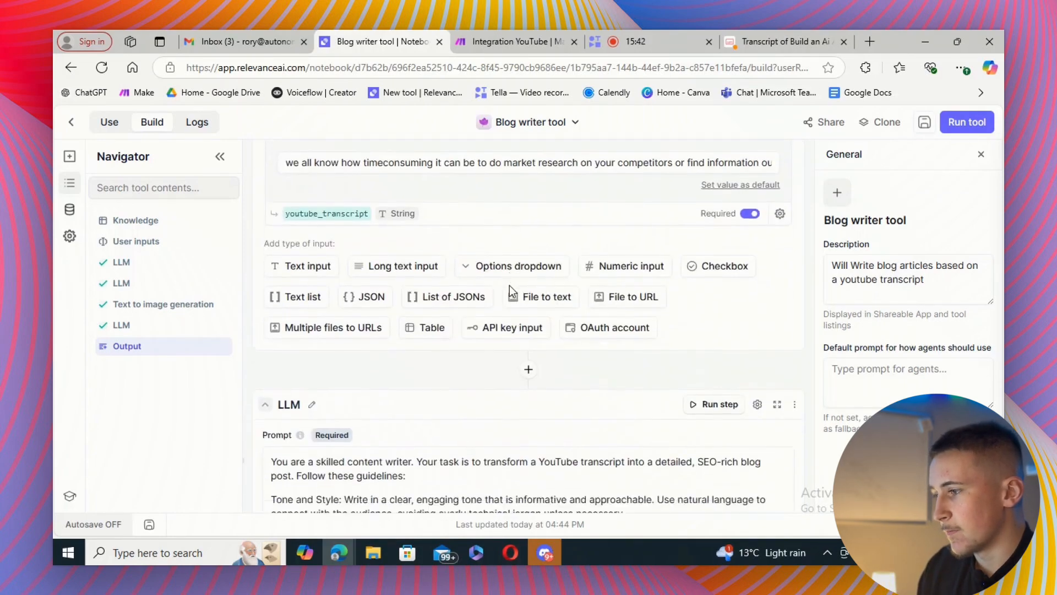
scroll(510, 285, down, 8)
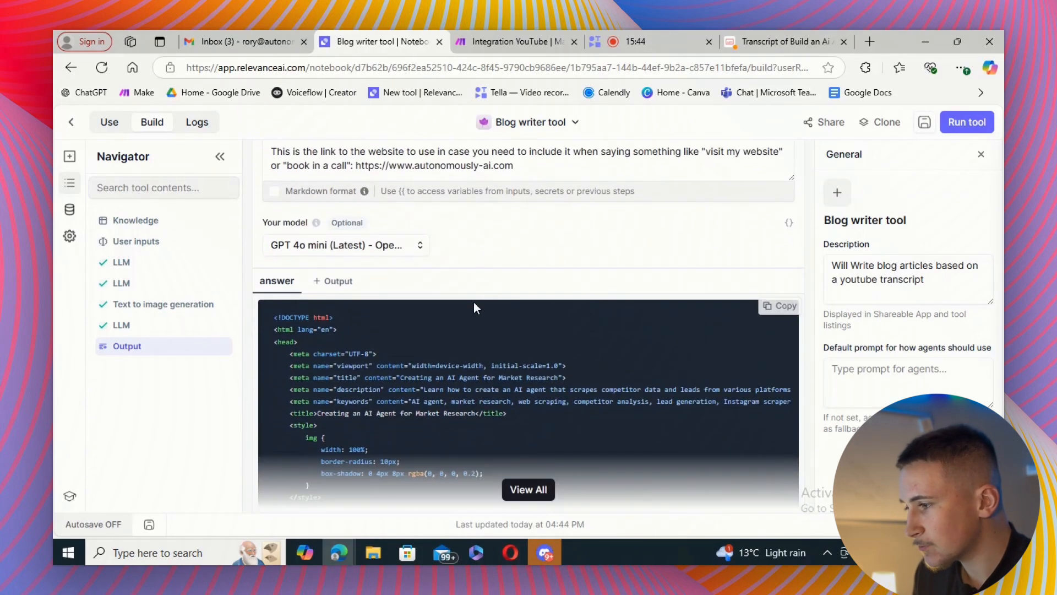
scroll(504, 408, down, 3)
click(526, 350)
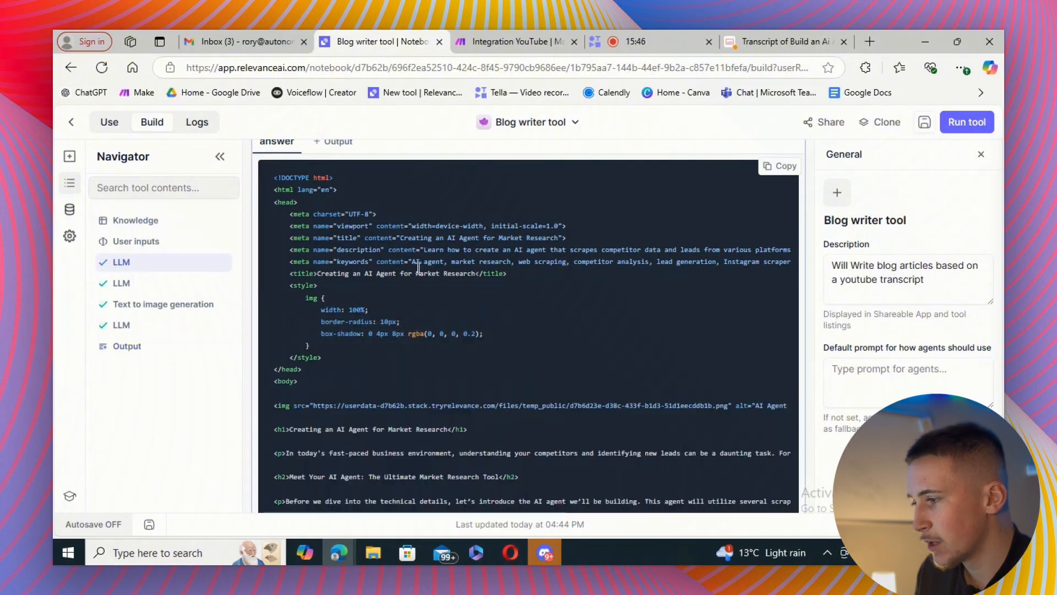
scroll(413, 256, down, 2)
scroll(410, 257, down, 9)
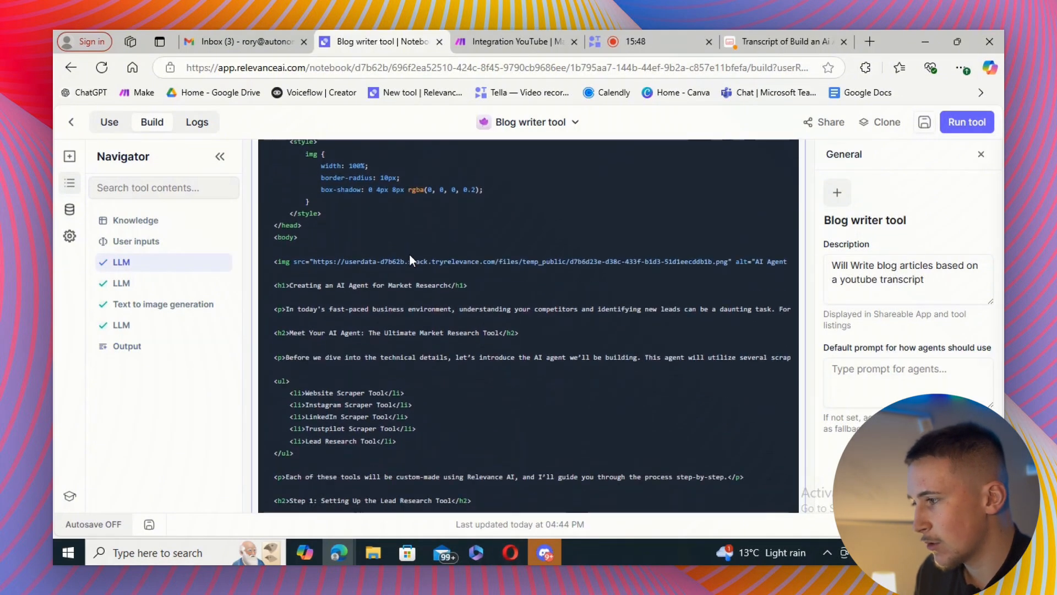
scroll(410, 257, down, 5)
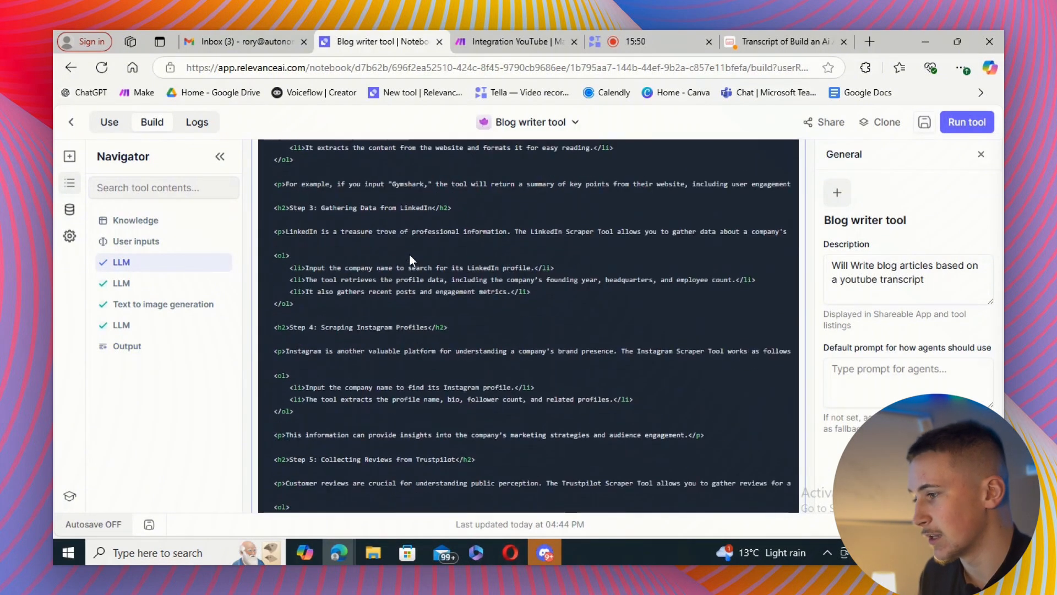
scroll(408, 253, down, 8)
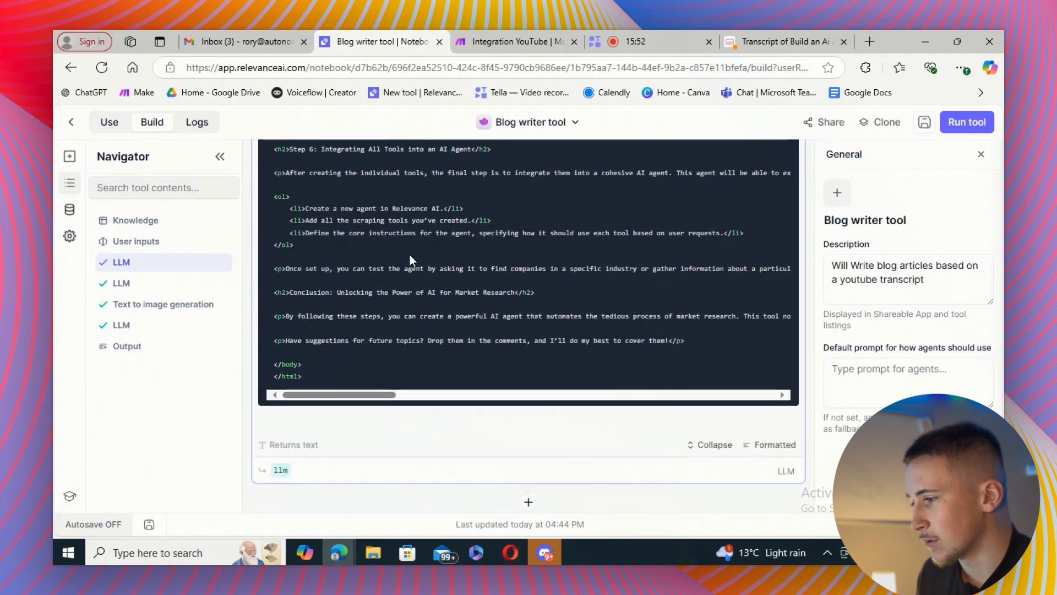
Expand the second LLM step's answer and read the image prompt written for the blog post.
scroll(368, 300, down, 6)
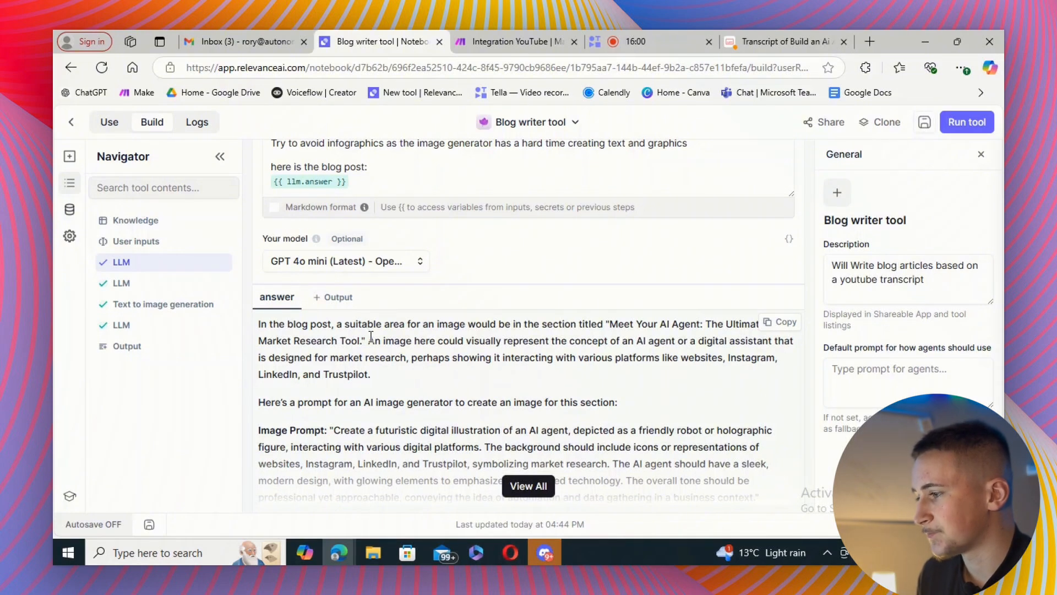
scroll(386, 338, down, 3)
click(520, 347)
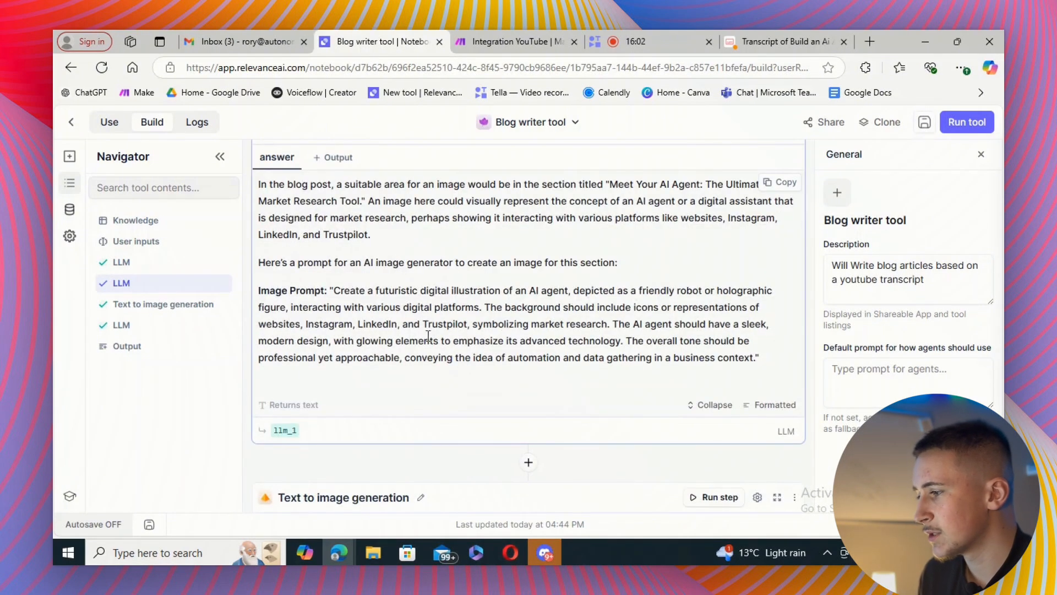
scroll(574, 392, down, 3)
Check the prompt of the Text to image generation step and view its generated image in full.
scroll(573, 393, down, 5)
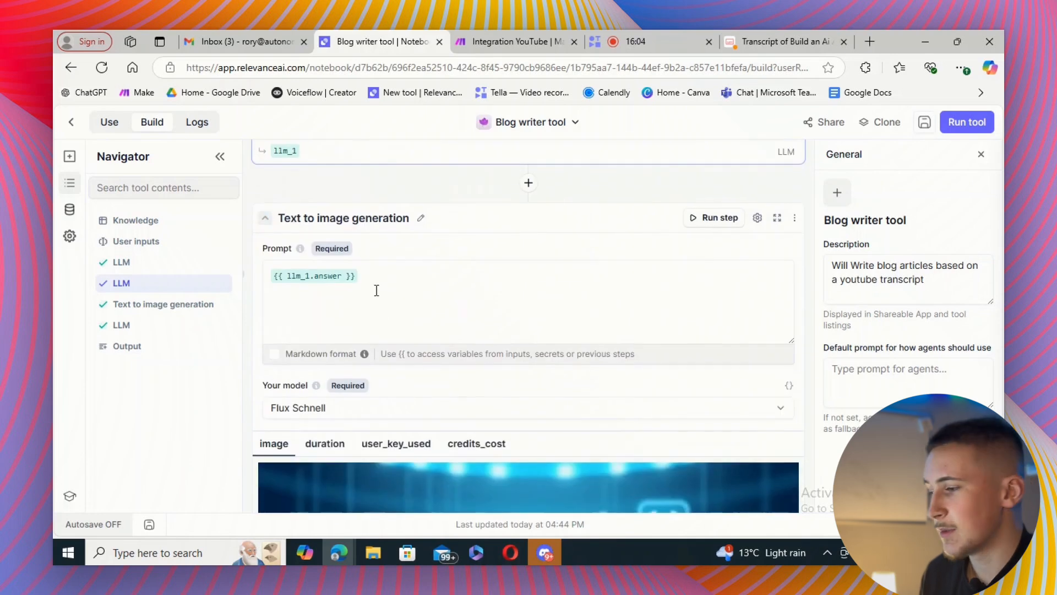
scroll(384, 270, down, 5)
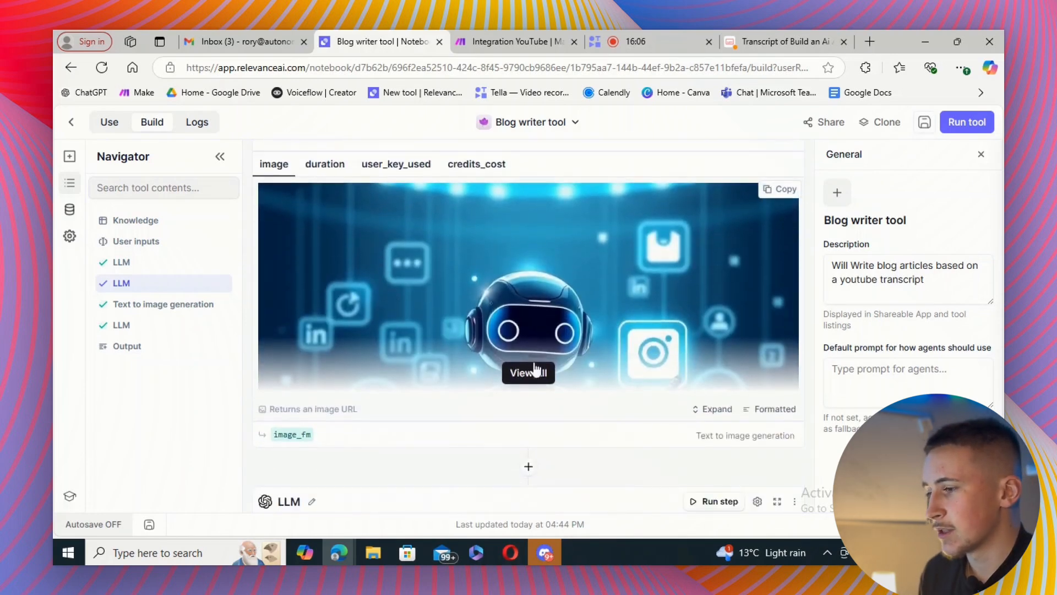
click(521, 368)
scroll(519, 368, down, 2)
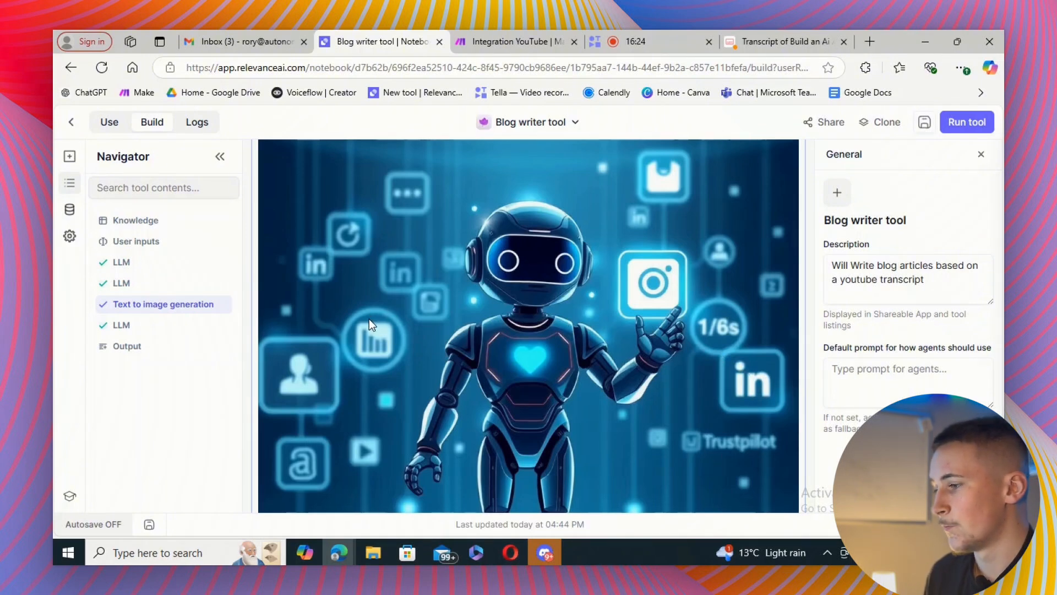
Expand the last LLM step's answer and examine where the thumbnail and generated image links sit in the blog HTML.
scroll(369, 318, down, 10)
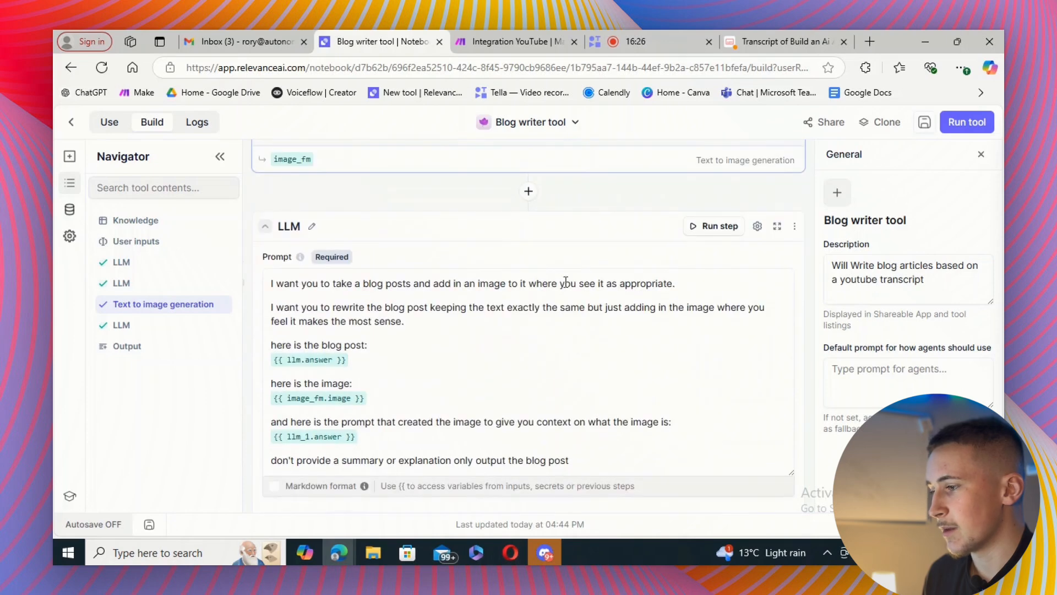
scroll(556, 363, down, 6)
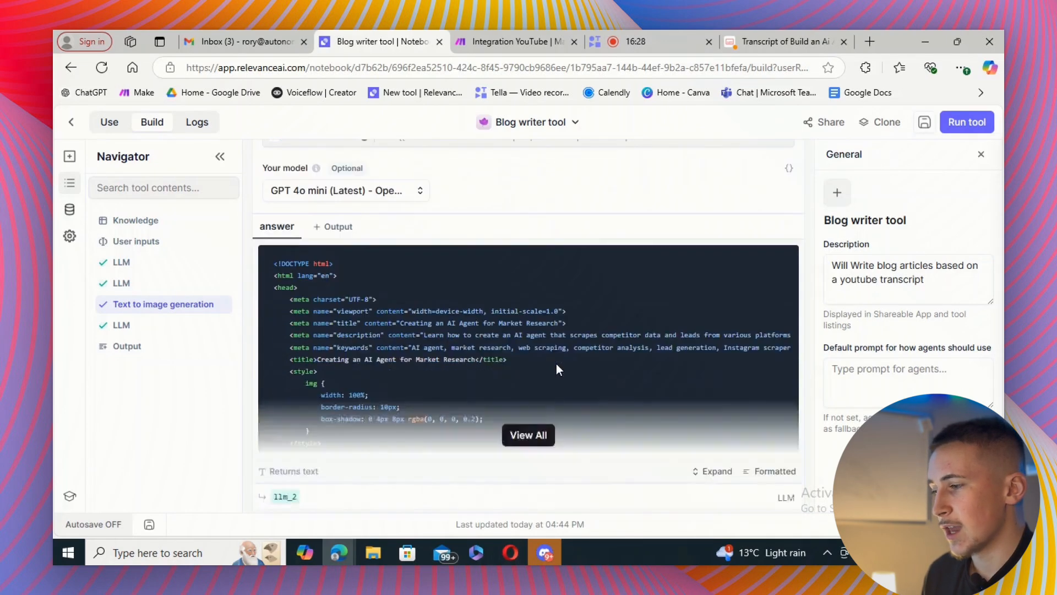
click(528, 434)
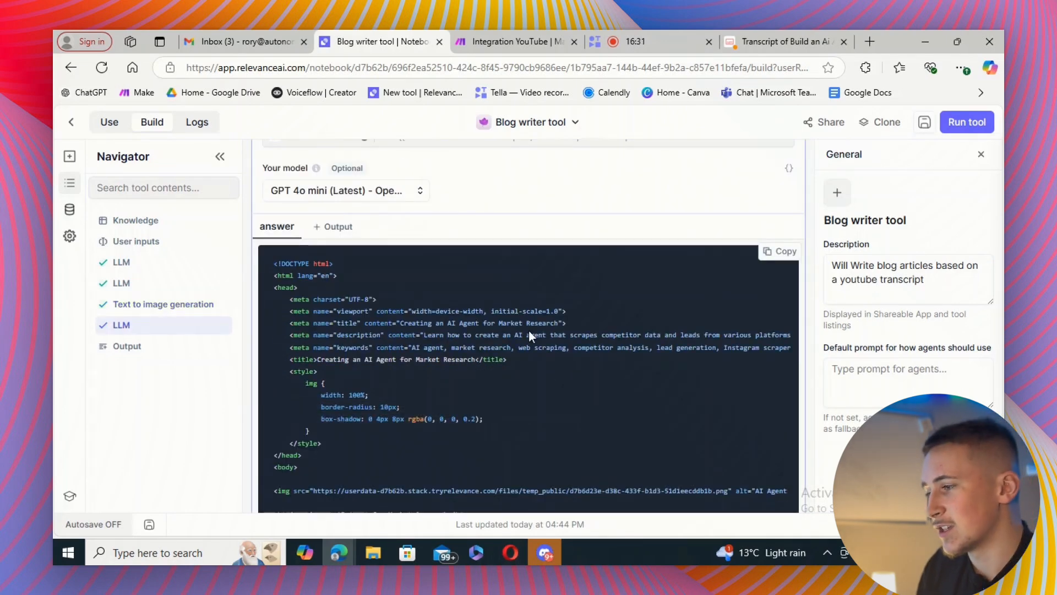
scroll(531, 335, down, 1)
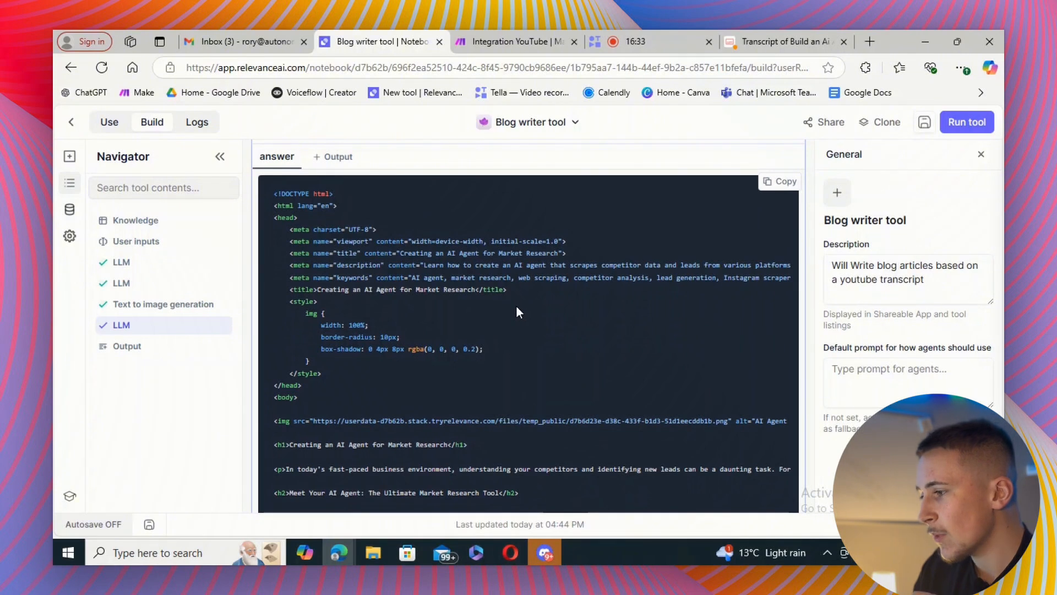
scroll(506, 305, down, 1)
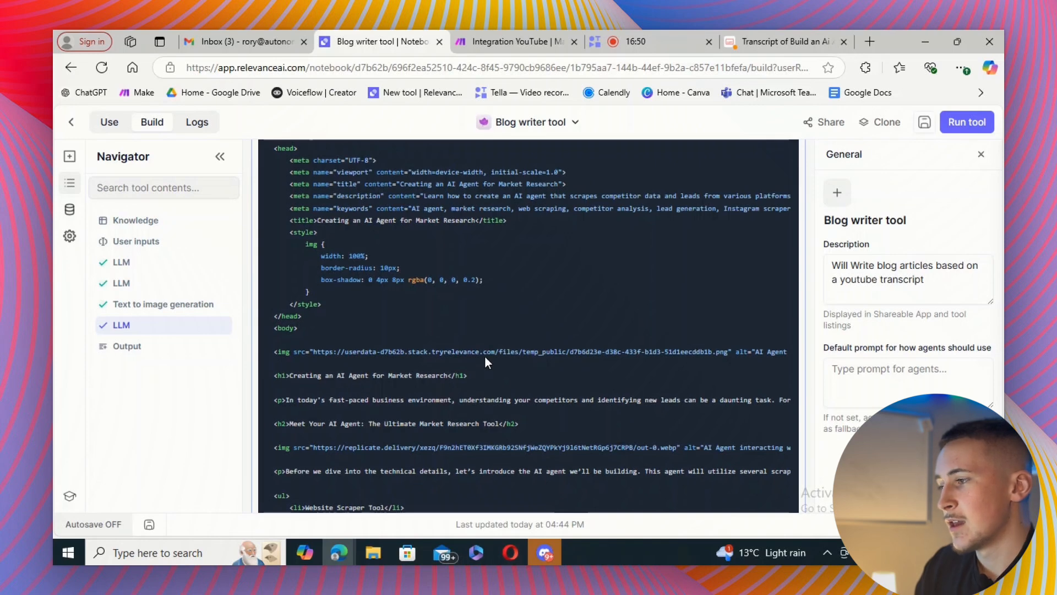
scroll(484, 359, up, 8)
scroll(454, 332, down, 8)
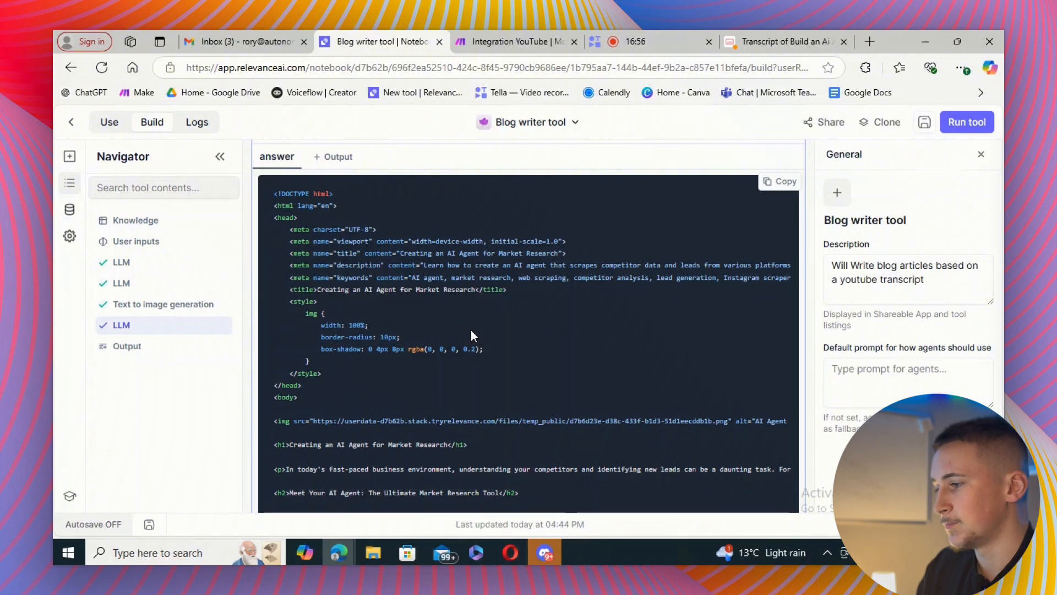
scroll(470, 331, down, 8)
scroll(471, 331, up, 5)
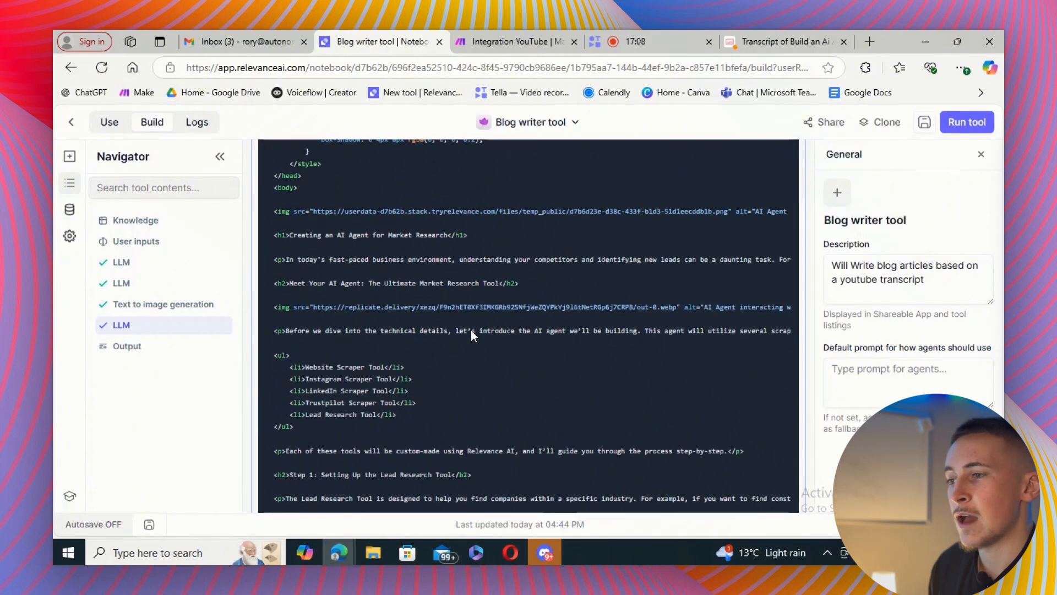
Save the Blog writer tool and open the Send content to email tool for editing.
click(925, 122)
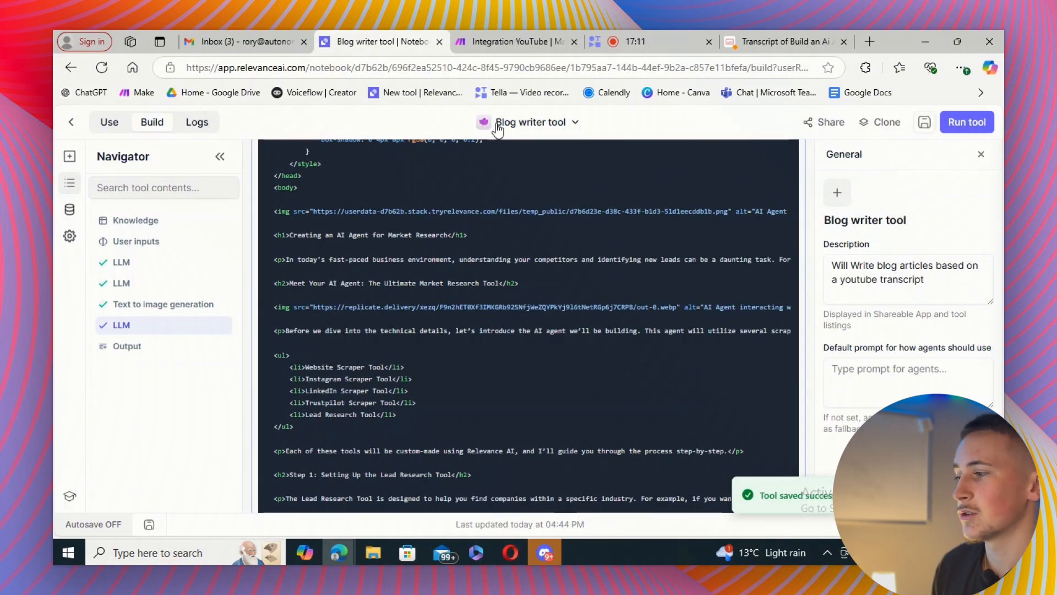
click(69, 122)
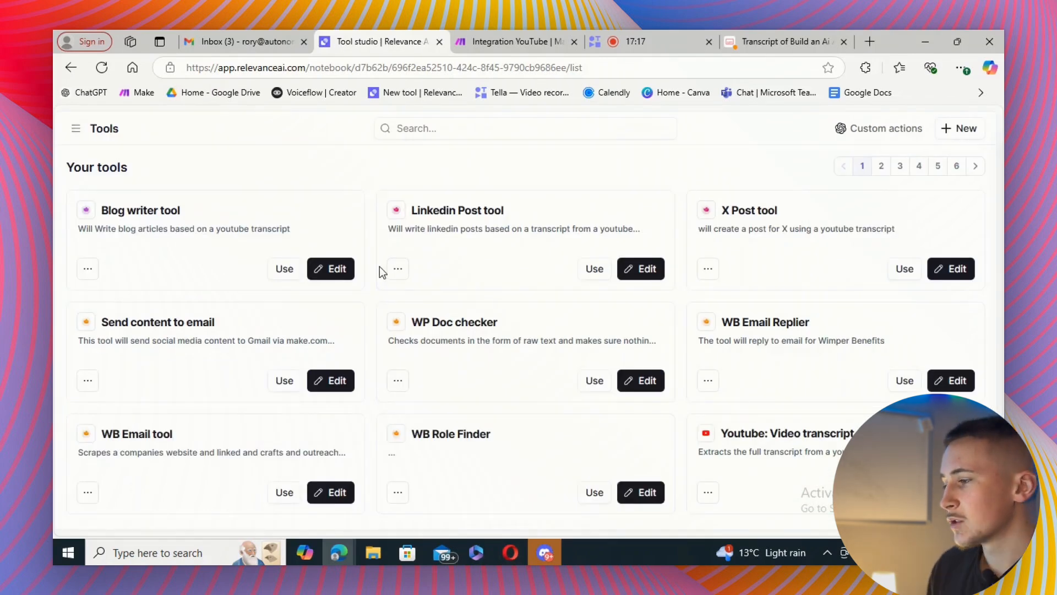
click(316, 388)
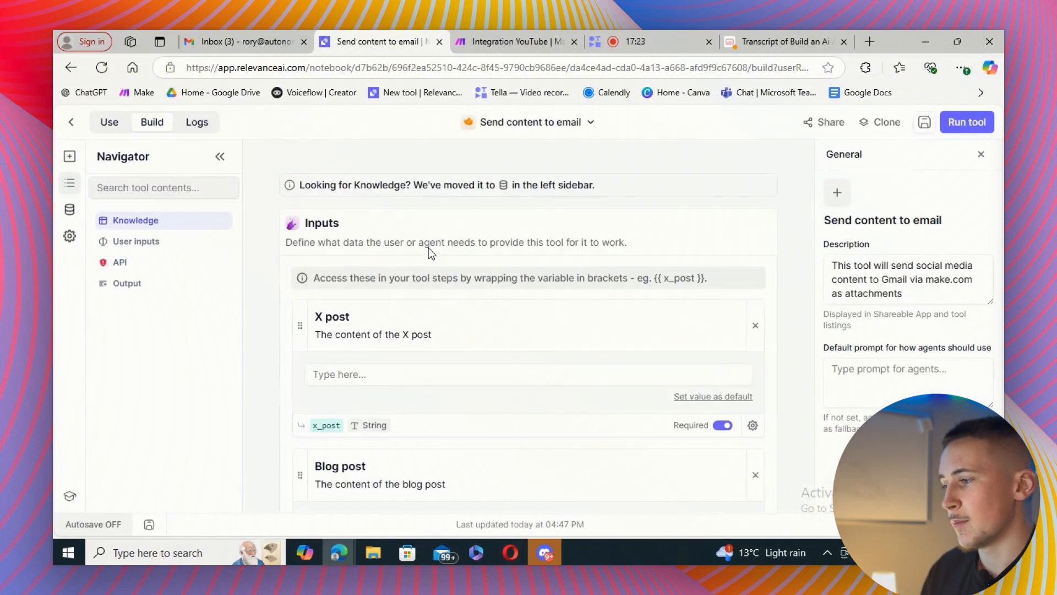
Review the Send content to email tool's X post, Blog post and Linkedin post inputs down to the API step.
scroll(461, 257, down, 1)
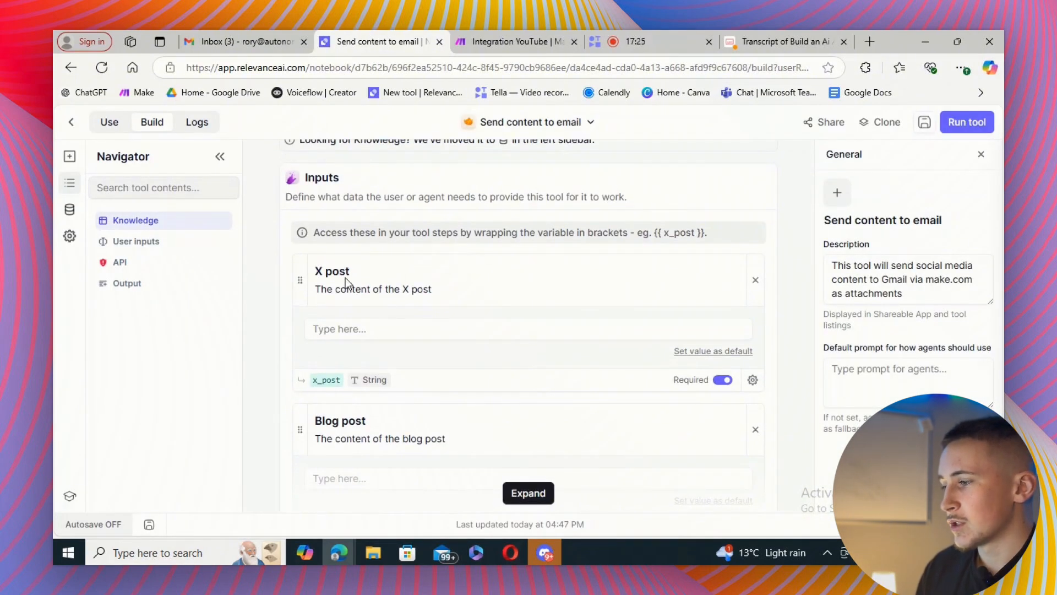
scroll(460, 259, down, 1)
scroll(464, 307, down, 3)
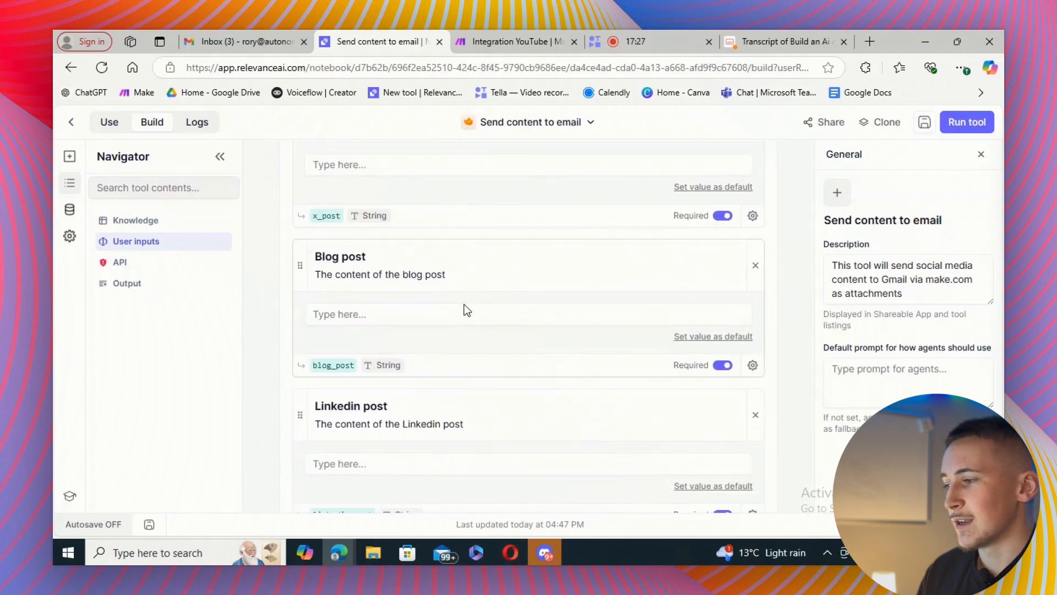
scroll(465, 307, up, 3)
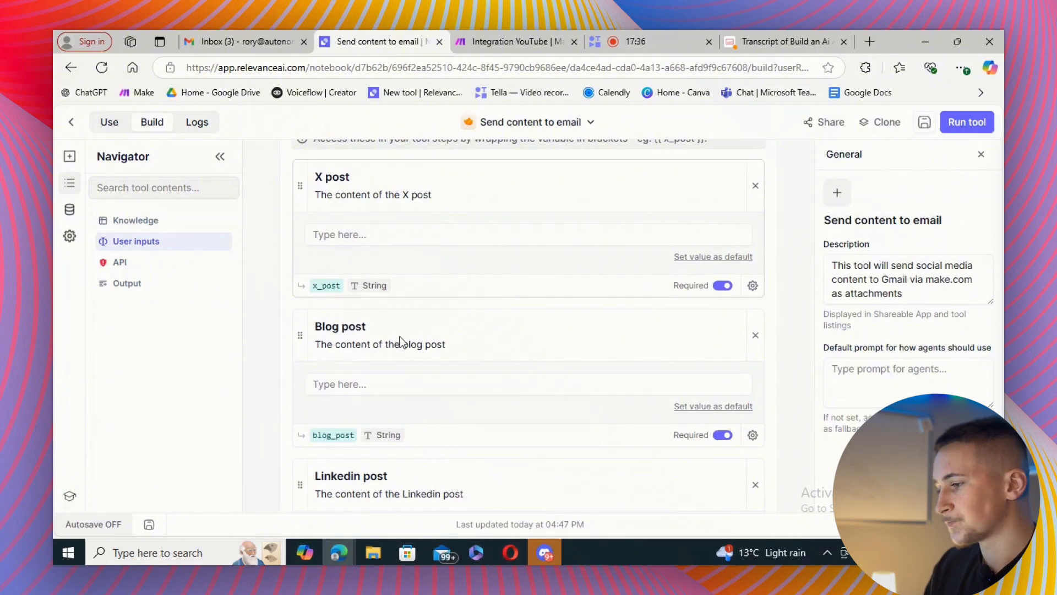
scroll(461, 376, down, 6)
scroll(461, 378, down, 3)
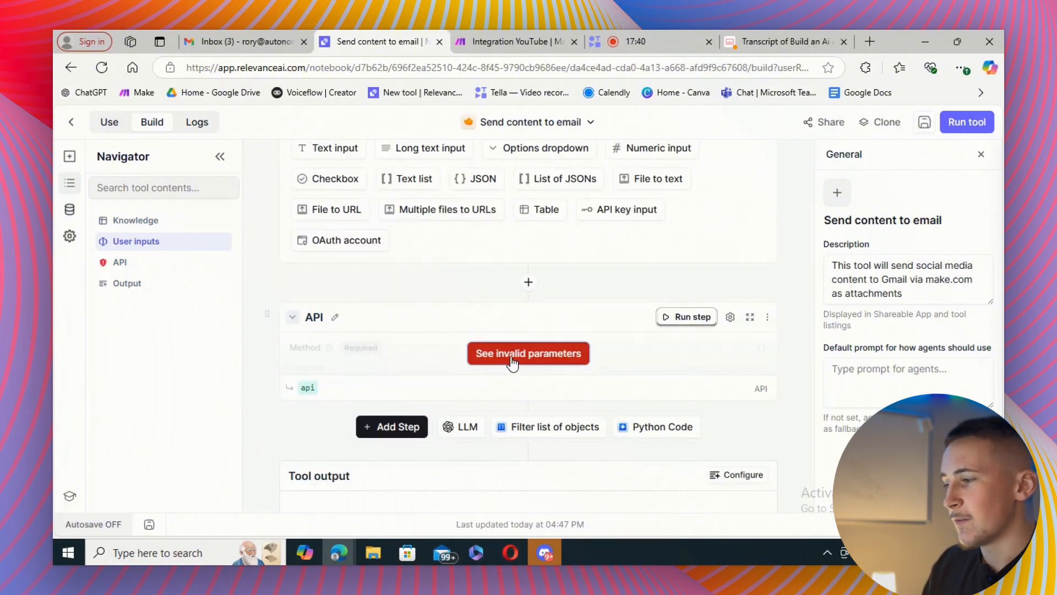
Expand the API step and examine its request method, webhook URL and raw body variables.
click(529, 354)
scroll(451, 337, down, 2)
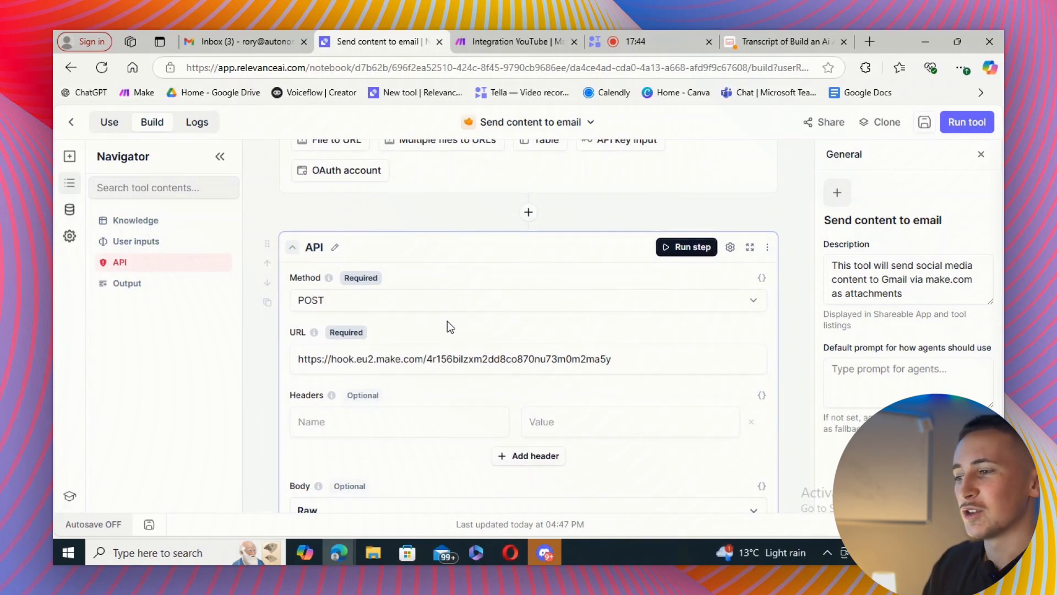
scroll(447, 322, down, 2)
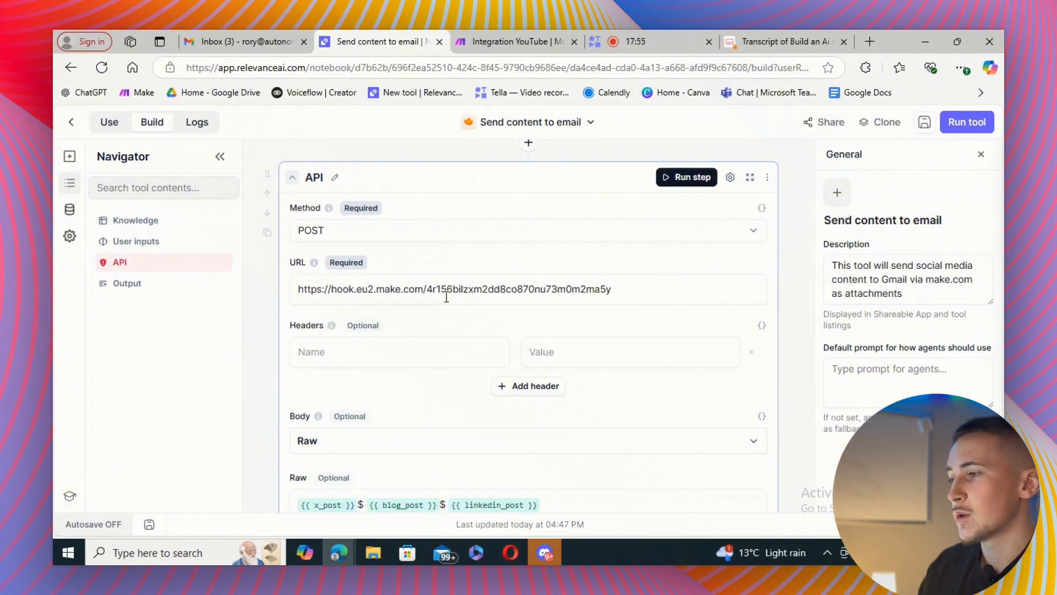
Switch to Make and open the Webhooks module of the Integration Webhooks, Tools, Gmail scenario.
click(495, 41)
click(146, 137)
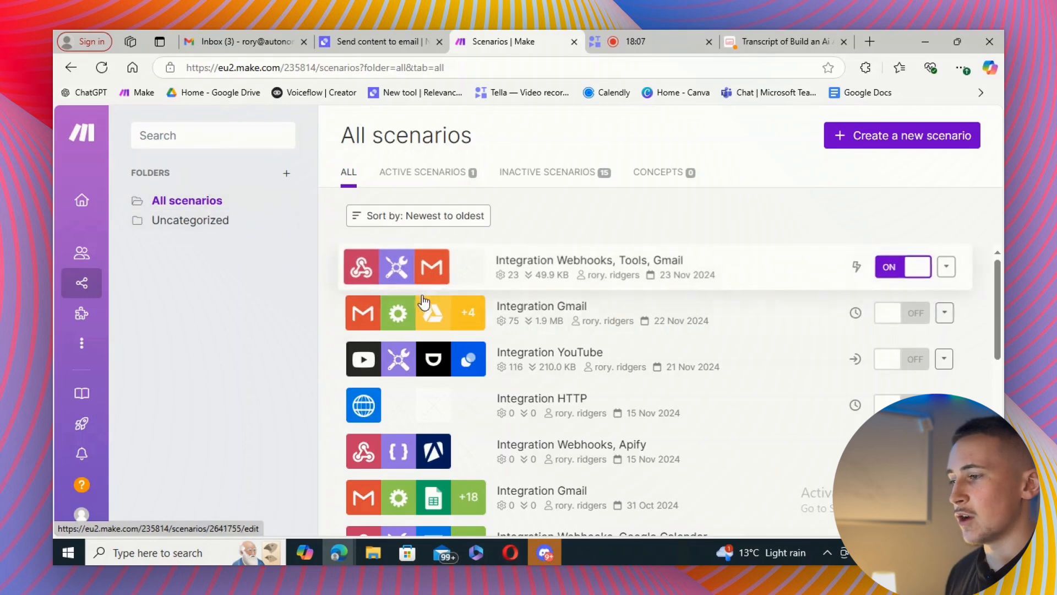
click(534, 278)
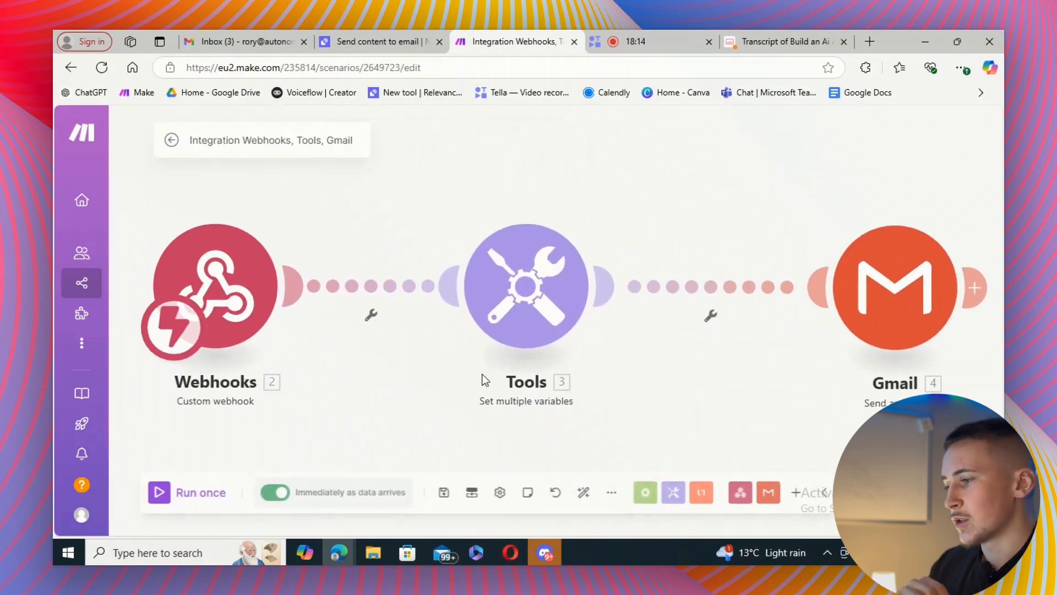
scroll(476, 375, down, 1)
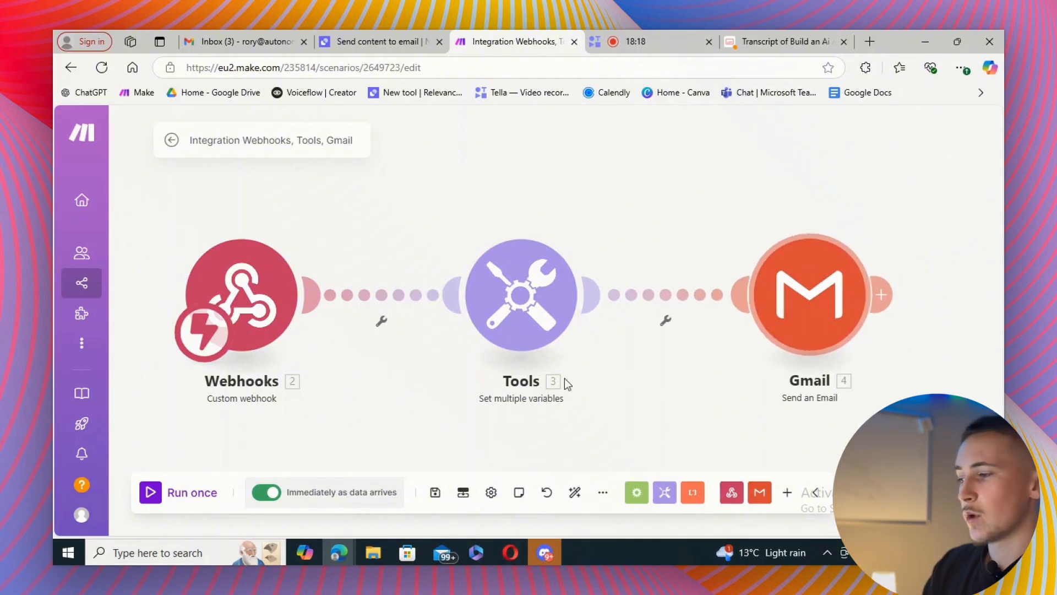
drag(393, 397, 498, 389)
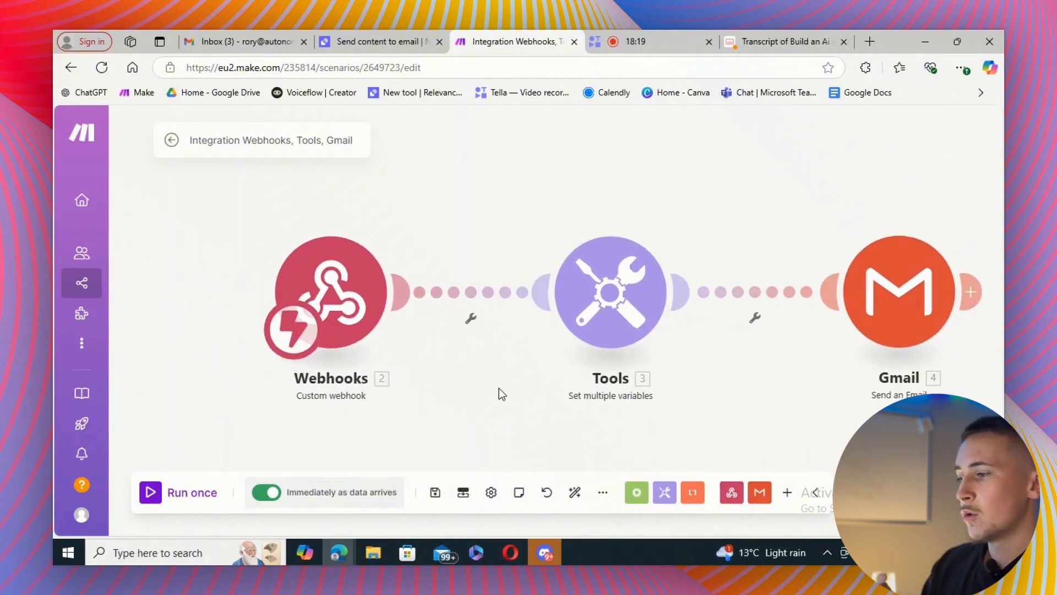
click(349, 287)
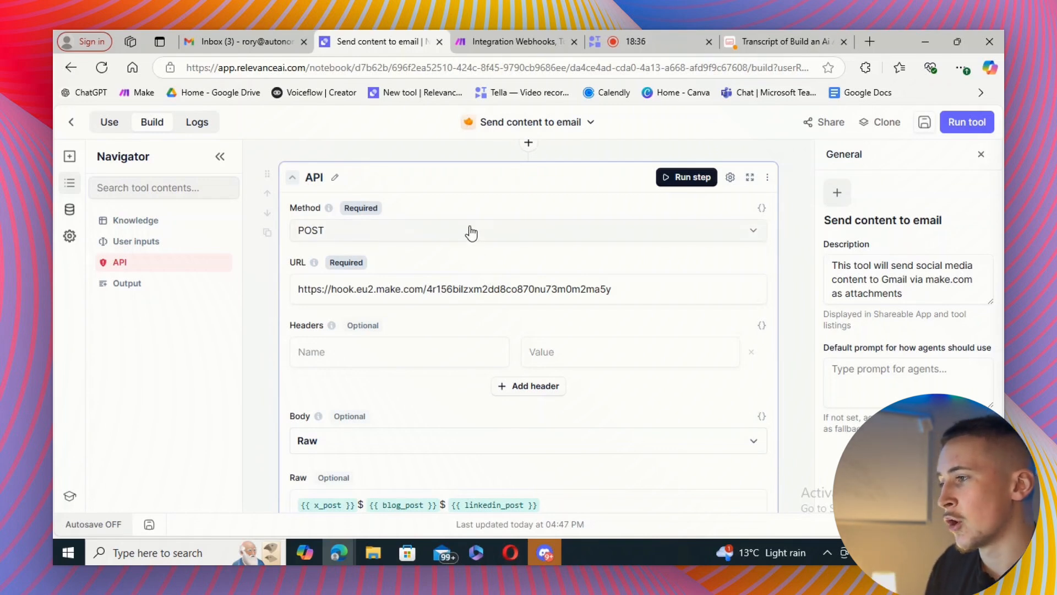
Compare the social media agent webhook address in Make with the API step's URL in Relevance AI.
click(671, 295)
click(510, 41)
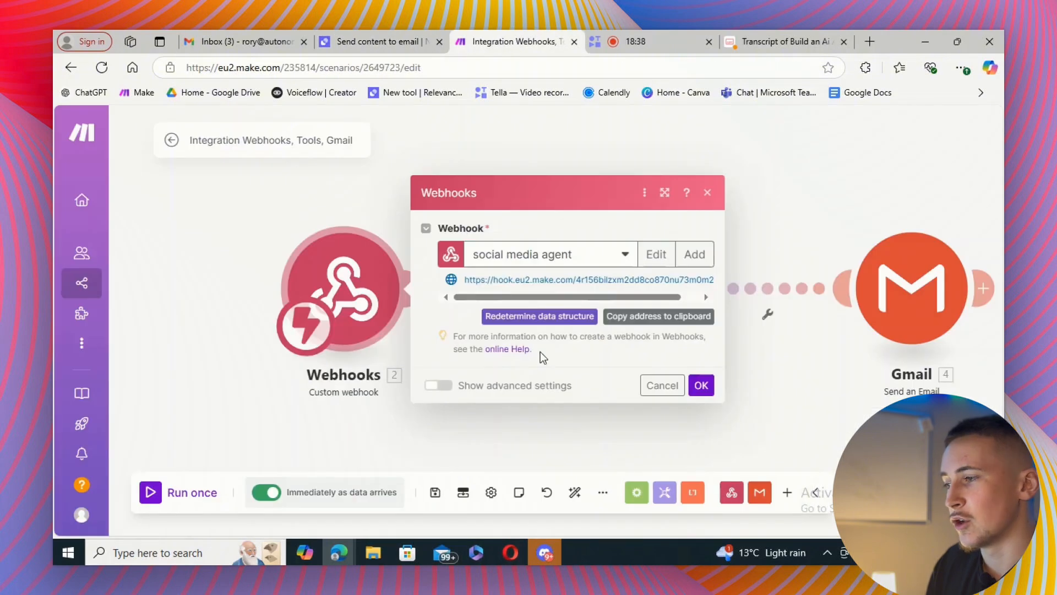
click(406, 48)
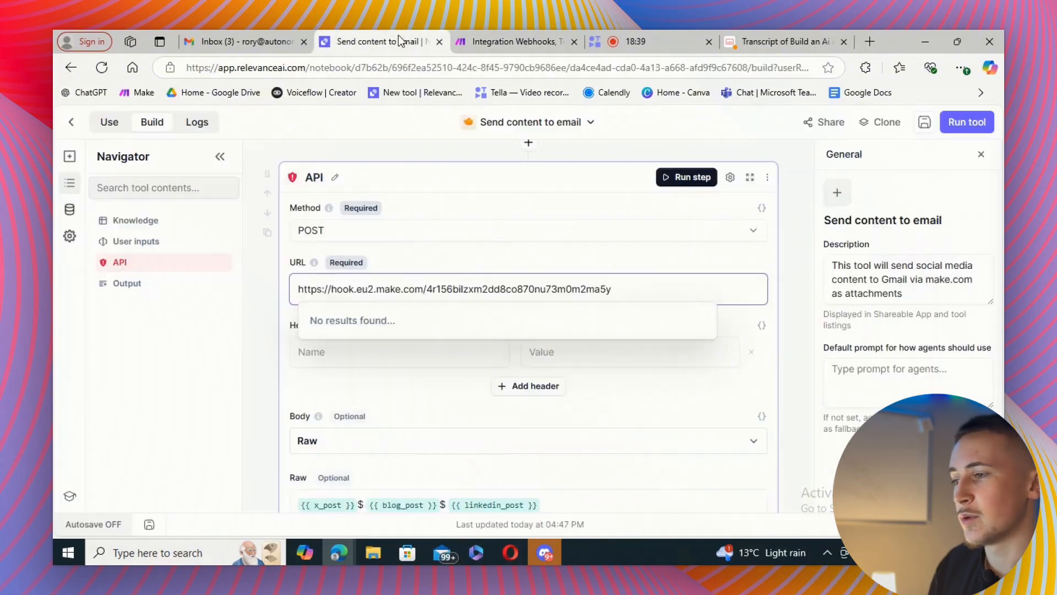
click(514, 45)
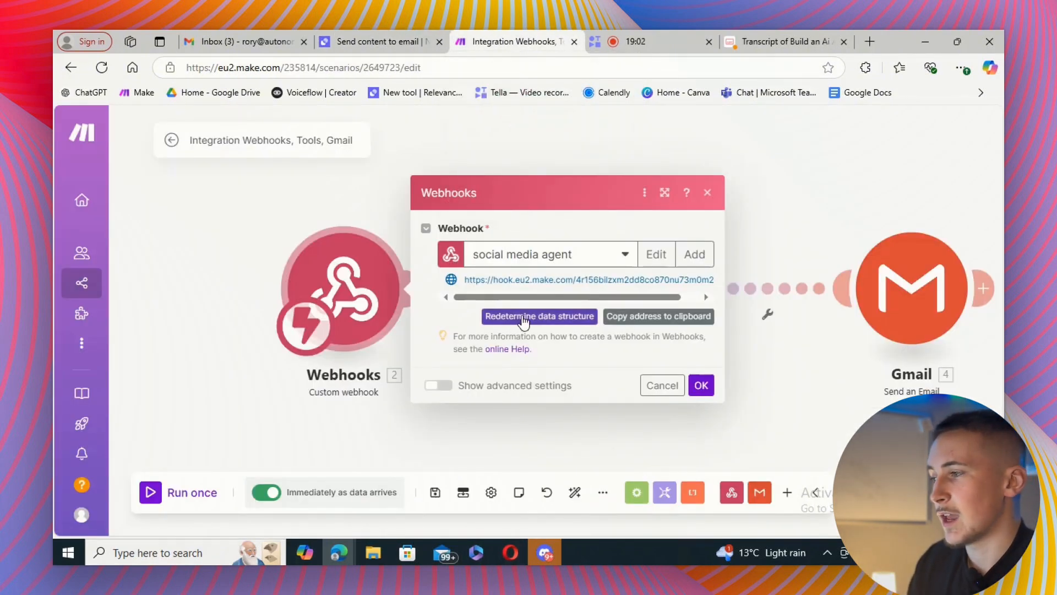
click(379, 42)
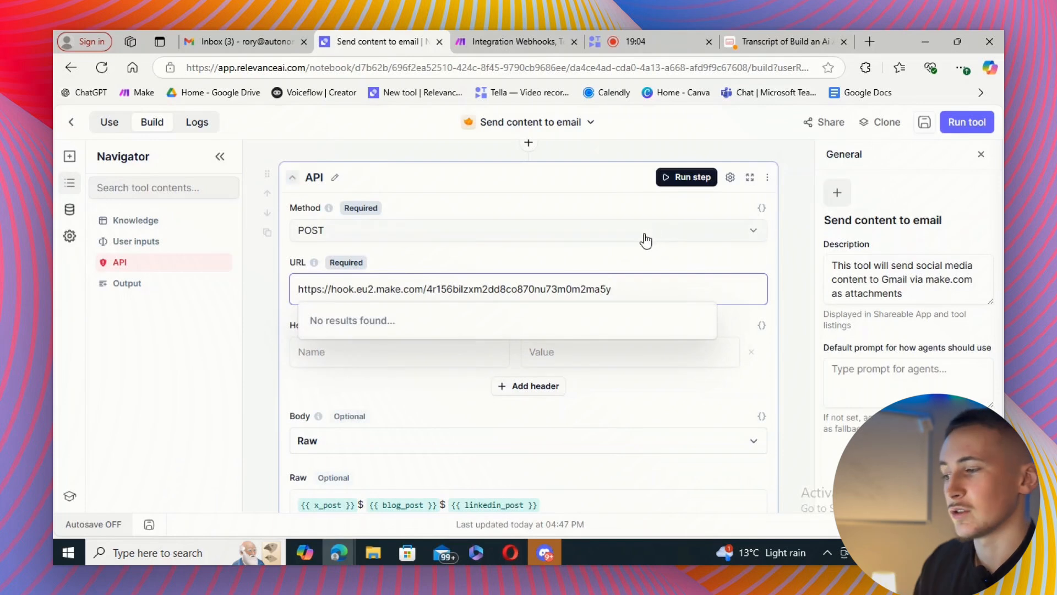
click(659, 259)
Review the API step's raw body, with its $ separators between the three post variables, and its URL params.
scroll(467, 263, down, 2)
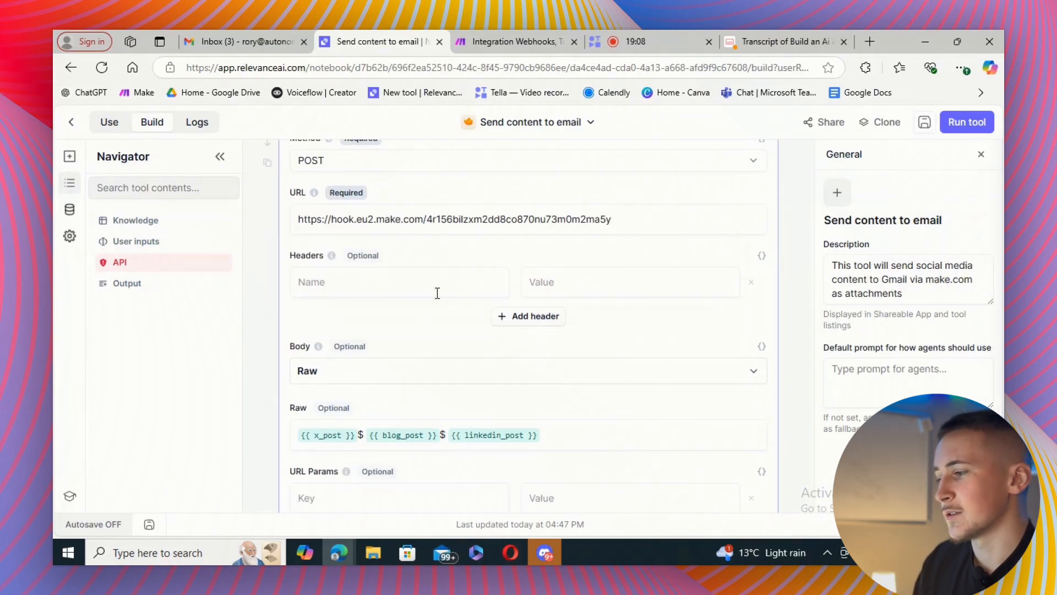
scroll(384, 308, down, 3)
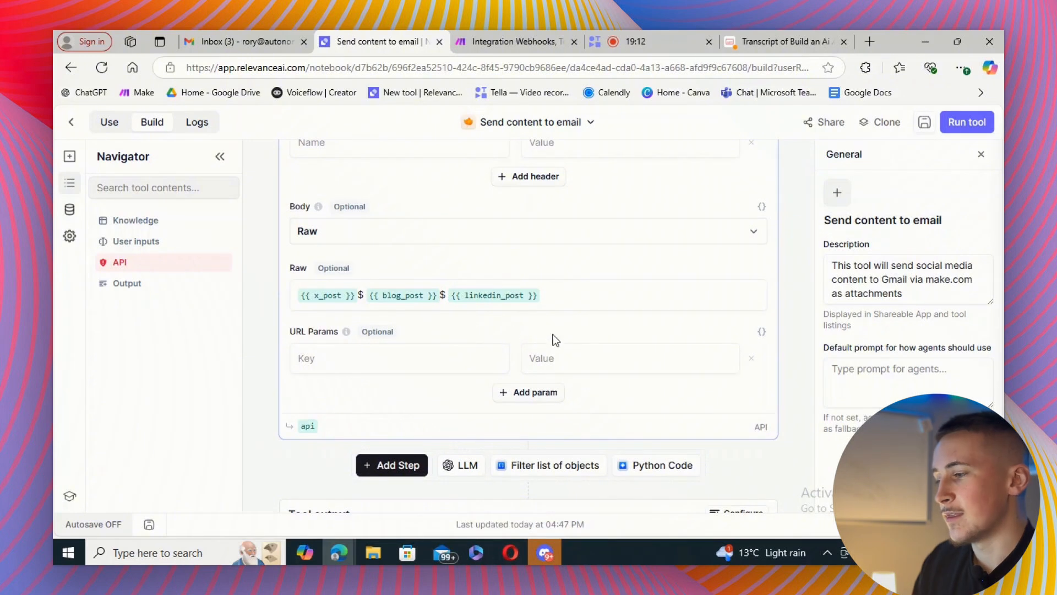
scroll(440, 344, up, 1)
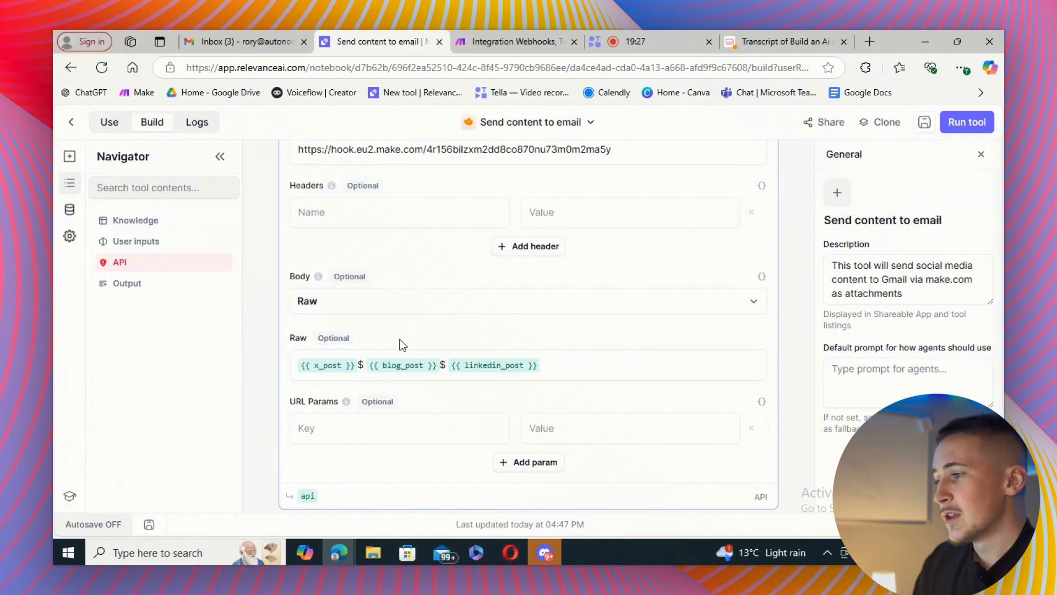
scroll(395, 335, up, 1)
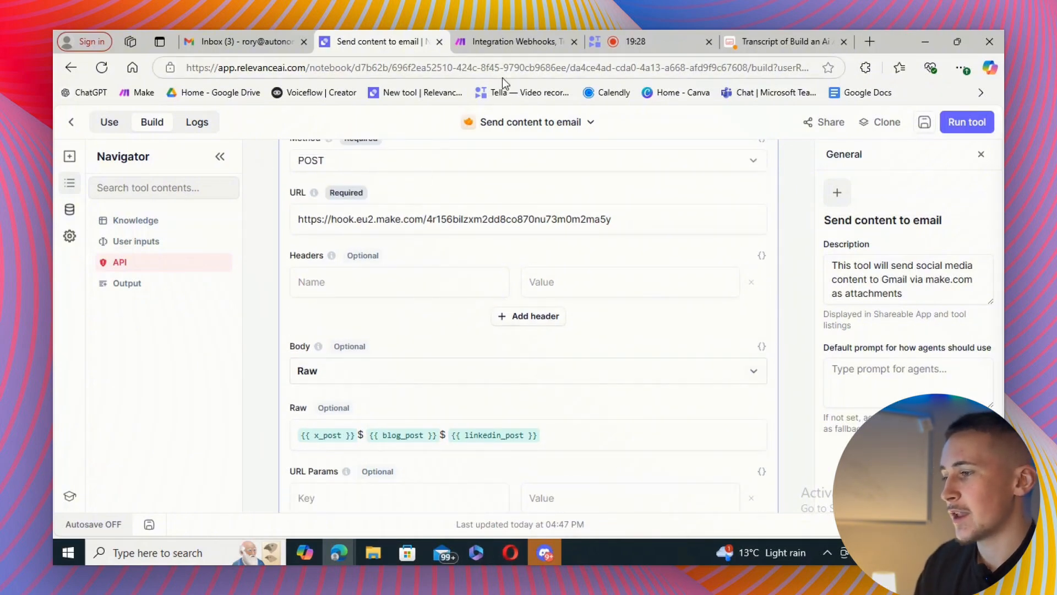
Close the Webhooks module, open the Tools module and compare its variables with the API step's raw body.
click(493, 41)
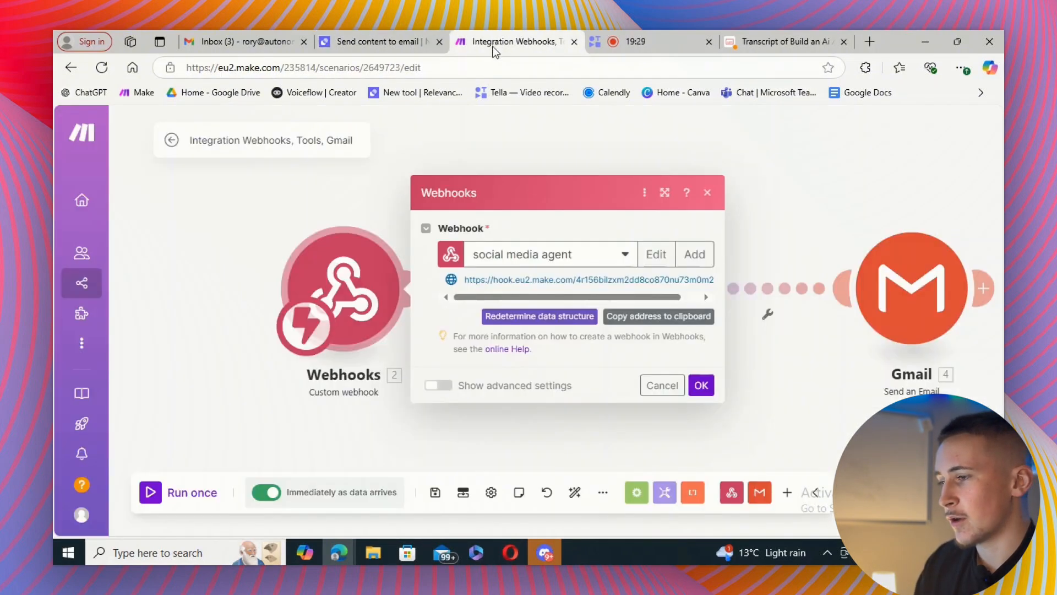
click(708, 193)
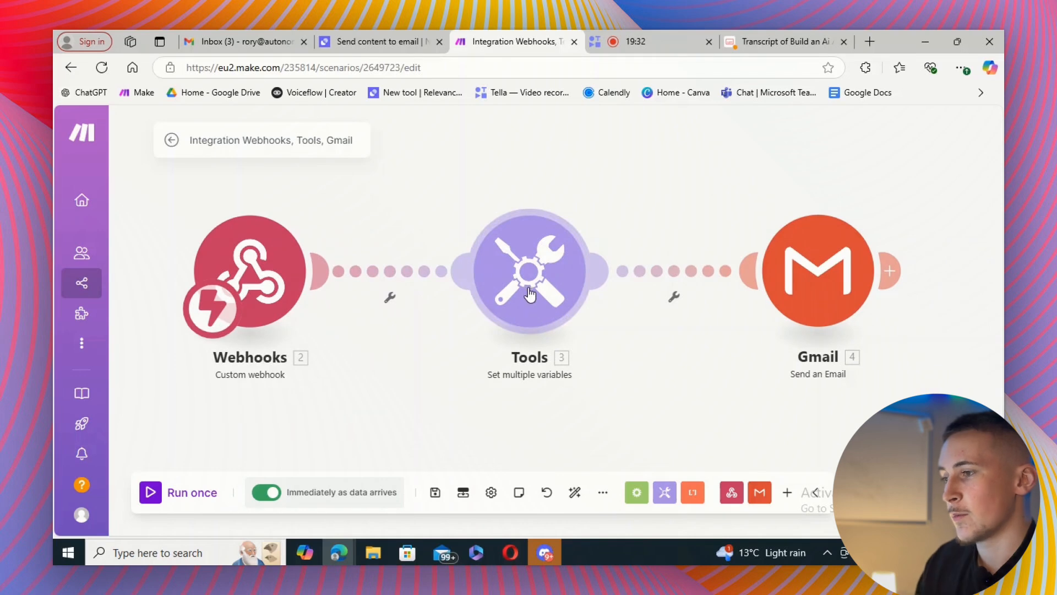
click(529, 287)
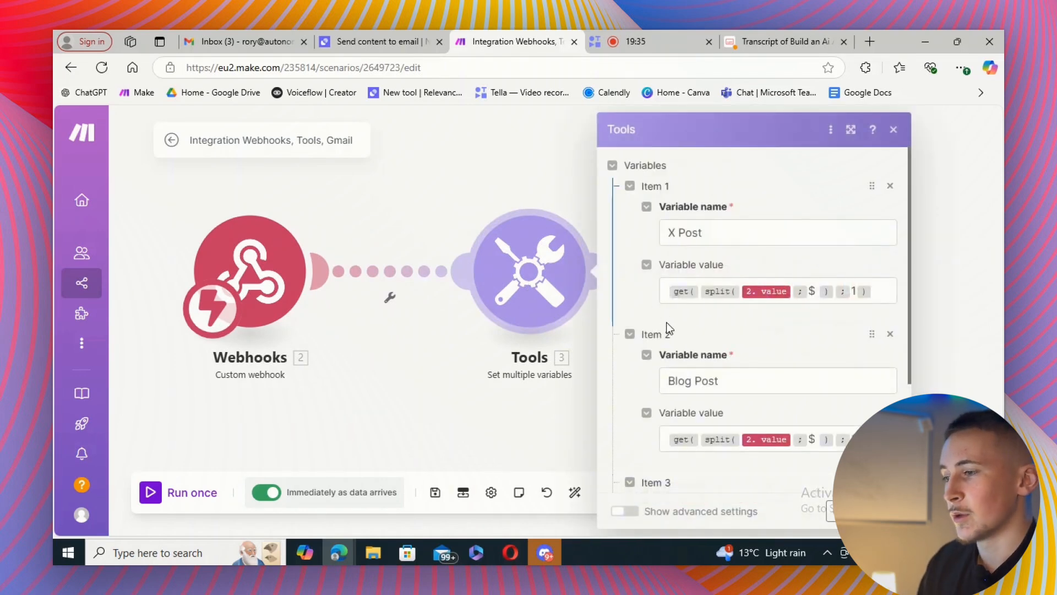
click(380, 42)
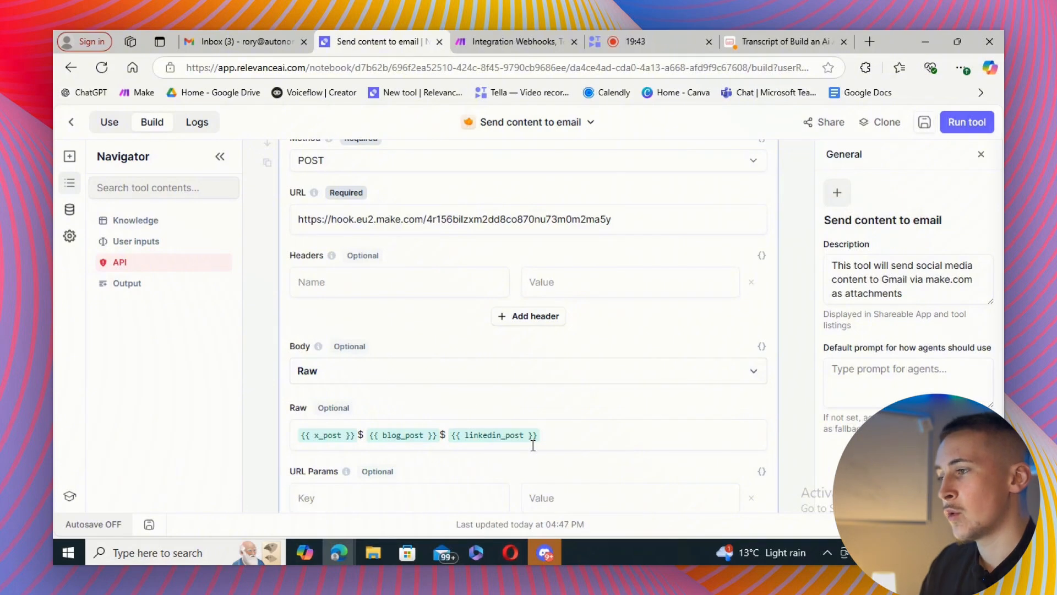
click(509, 45)
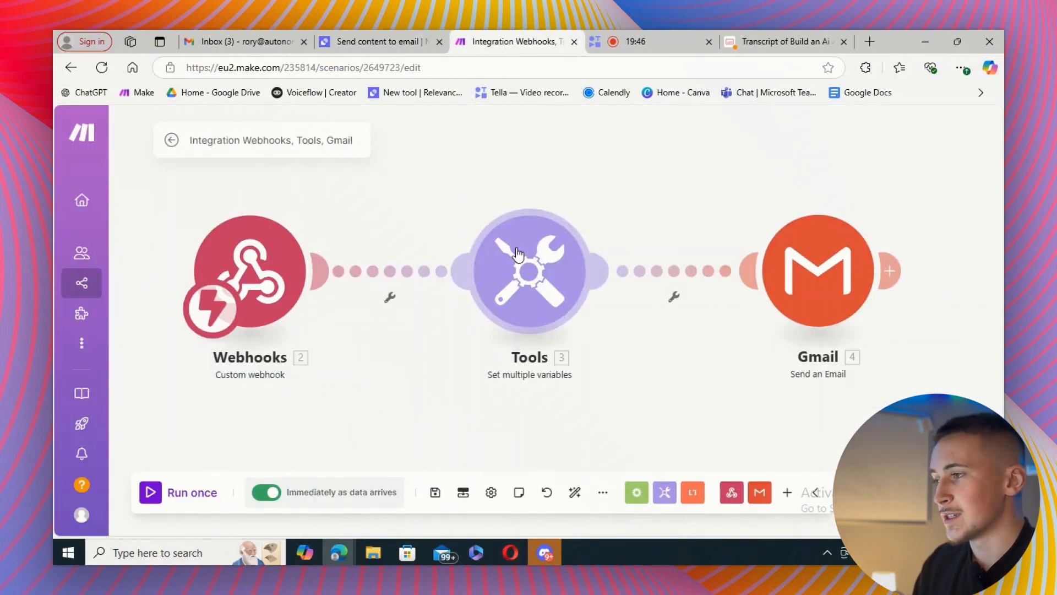
click(528, 270)
click(379, 44)
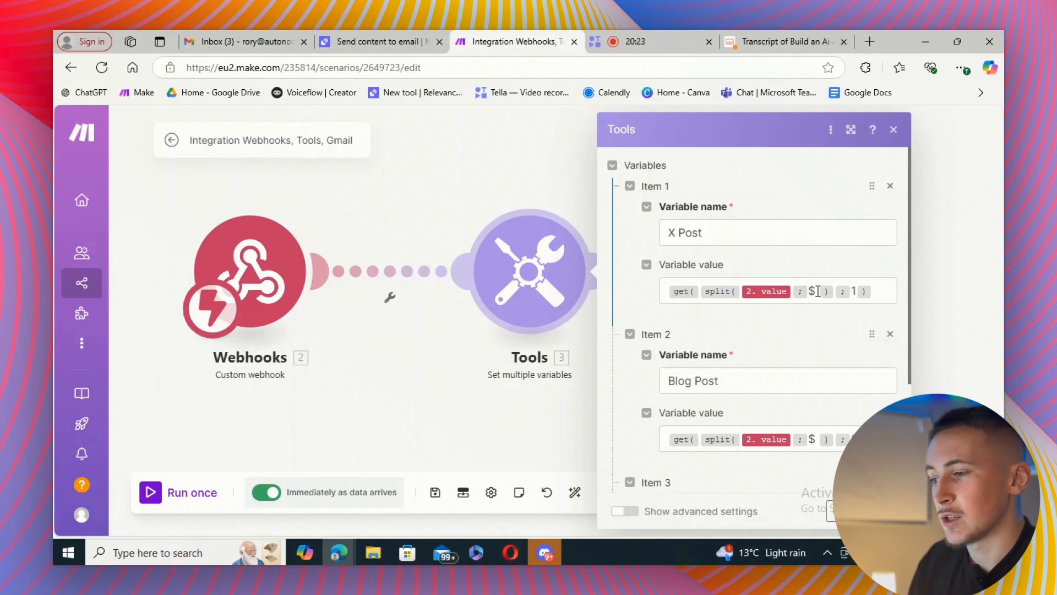
Examine the $ separator in the X Post variable's split formula and close the variable picker.
click(815, 291)
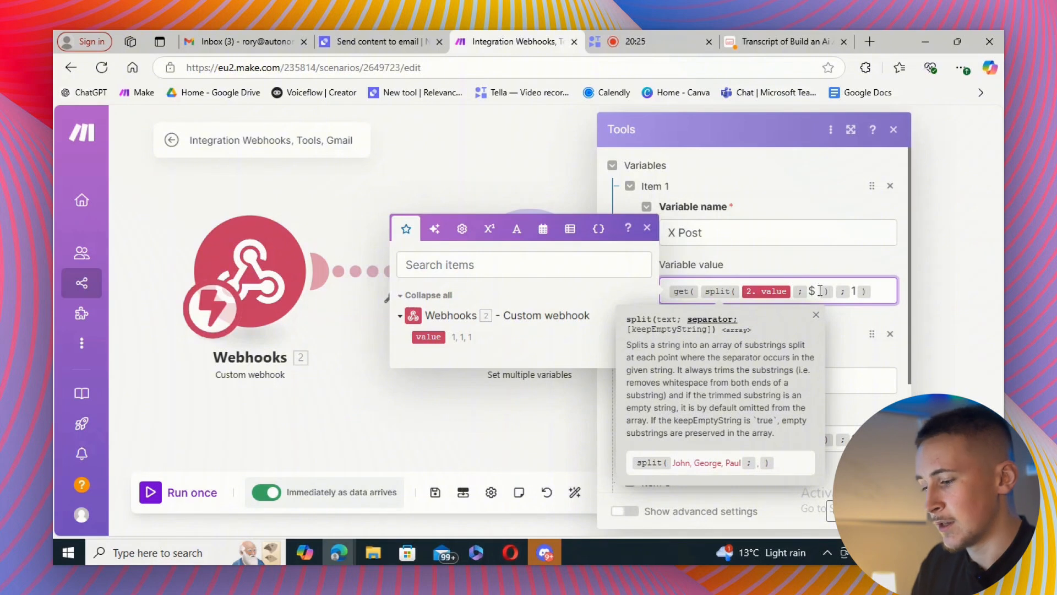
key(BackSpace)
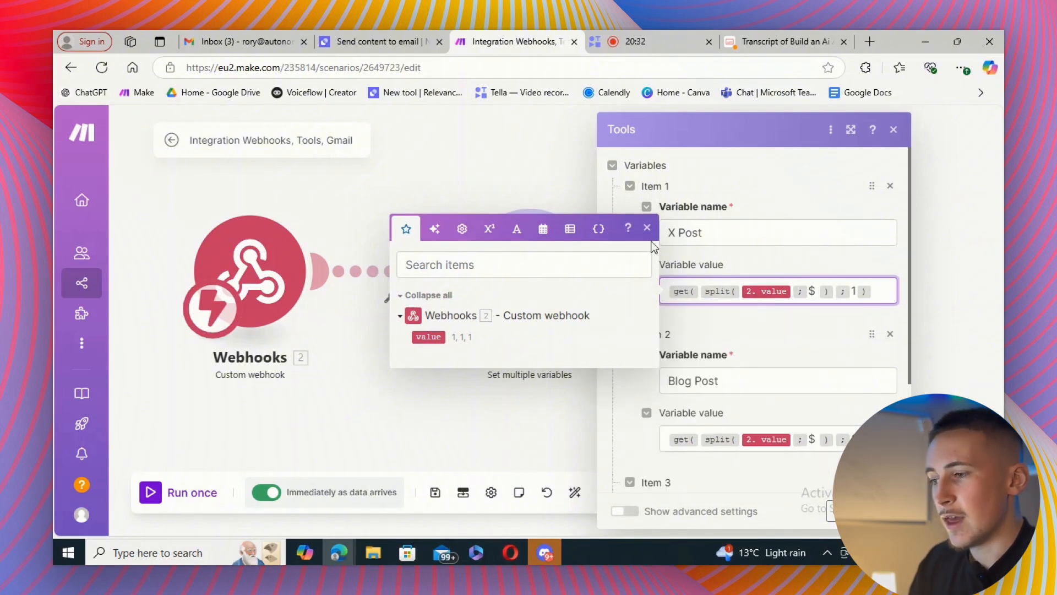
click(647, 228)
click(738, 329)
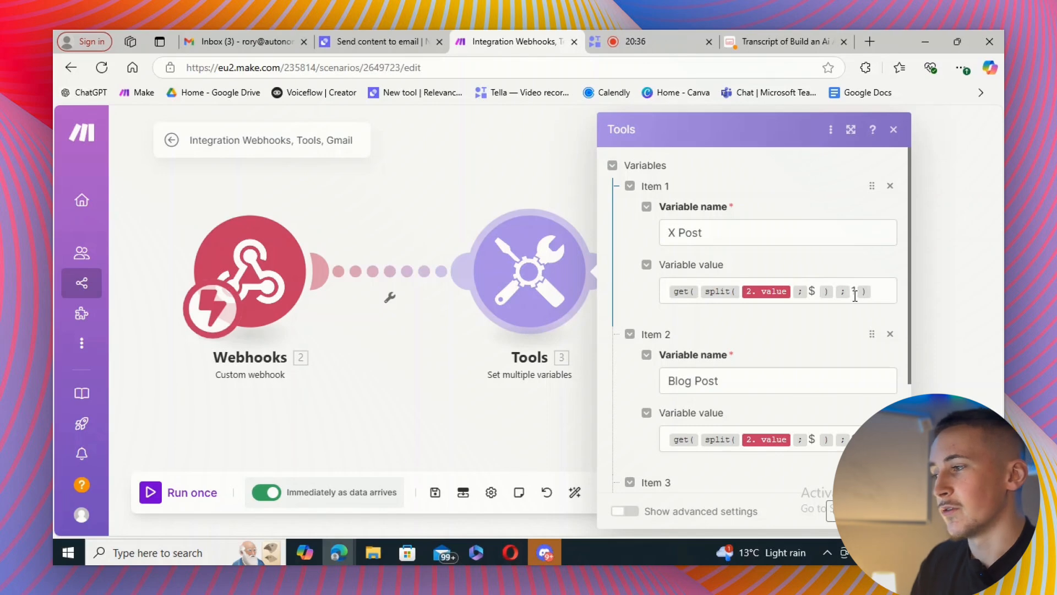
Match the X Post, Blog Post and Linkedin Post split indexes in Make to the variable order in the API step's raw body.
click(383, 44)
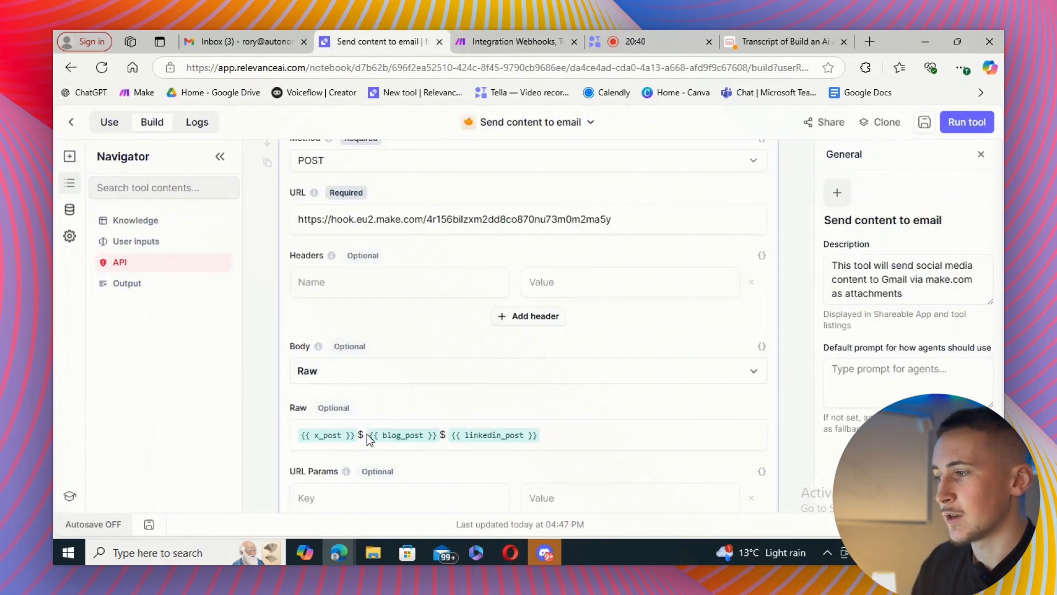
click(507, 35)
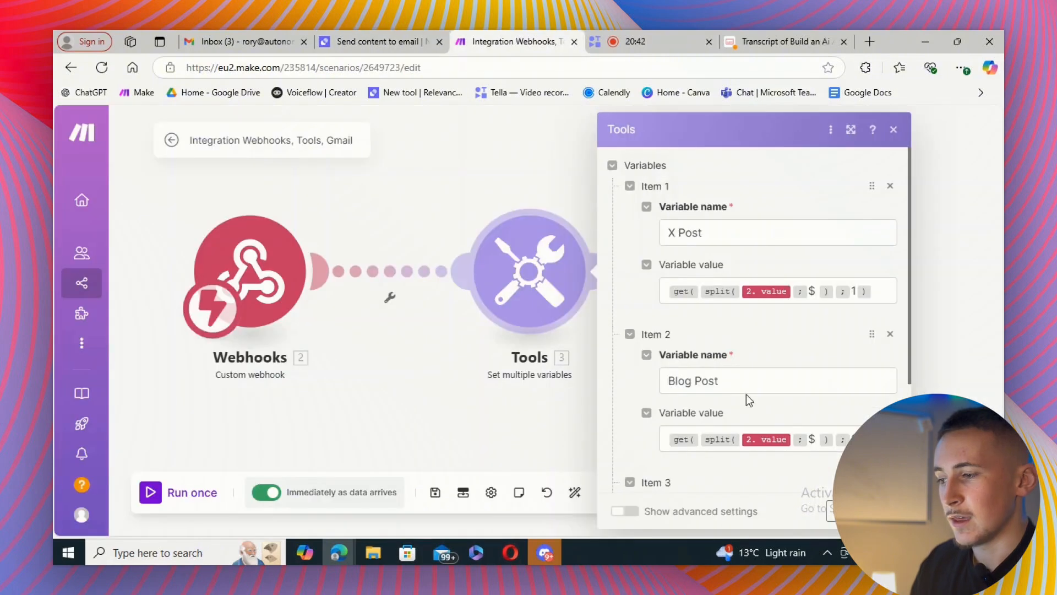
scroll(749, 394, down, 2)
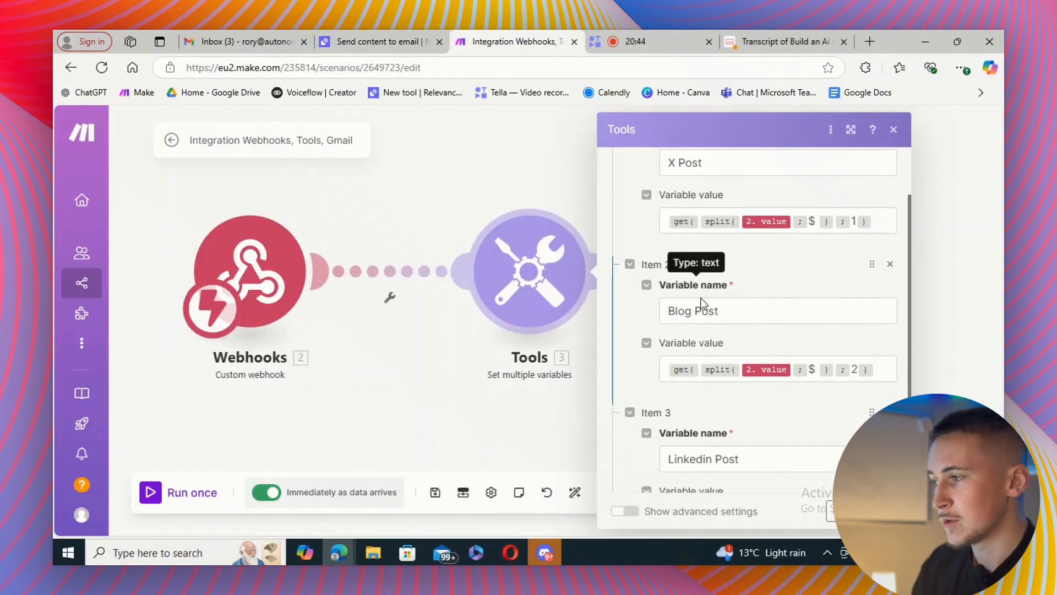
click(385, 41)
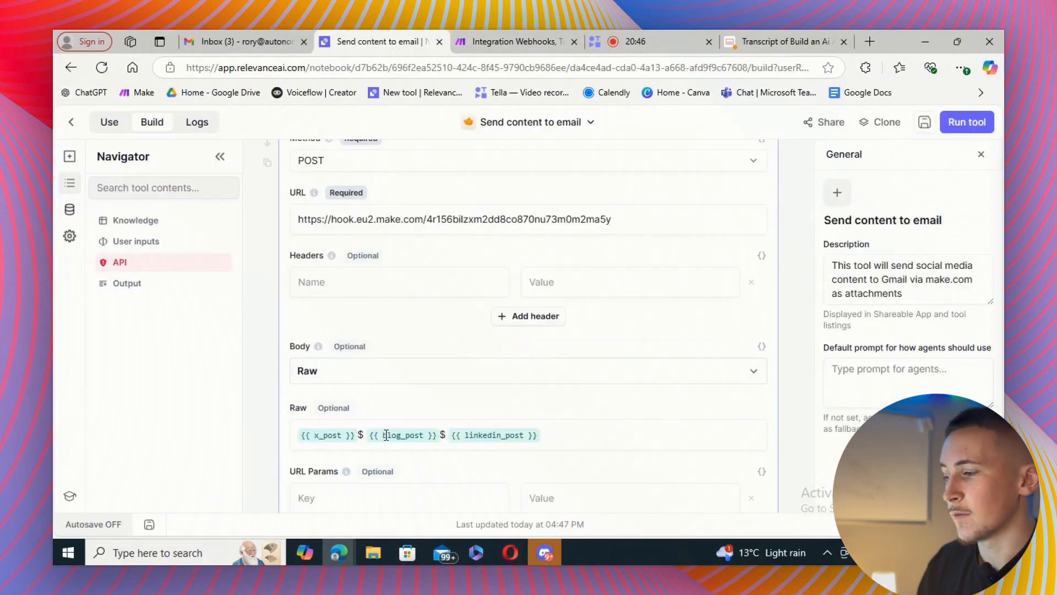
click(538, 35)
scroll(771, 361, down, 2)
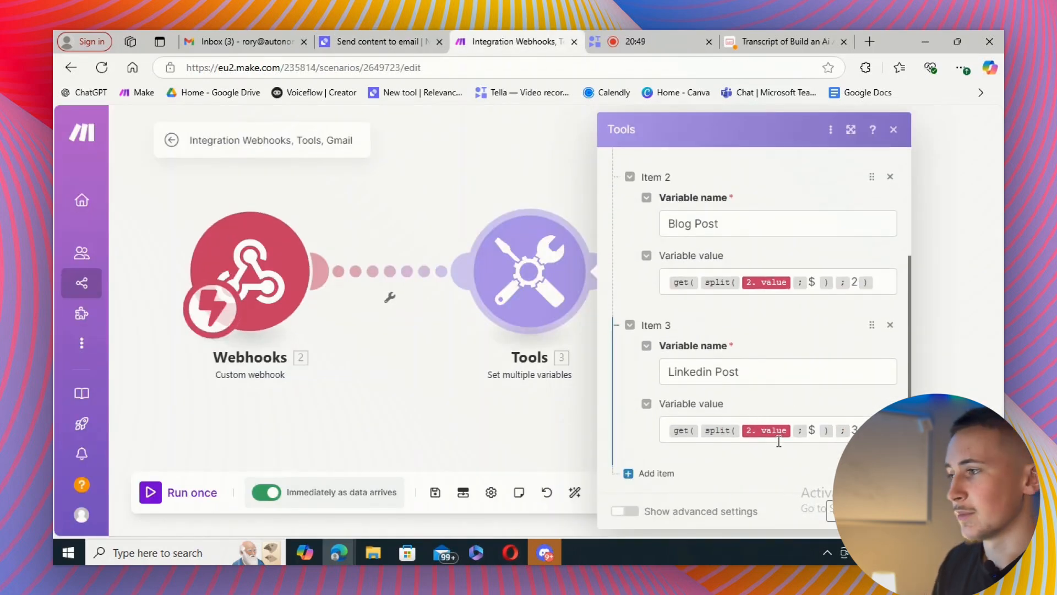
click(374, 41)
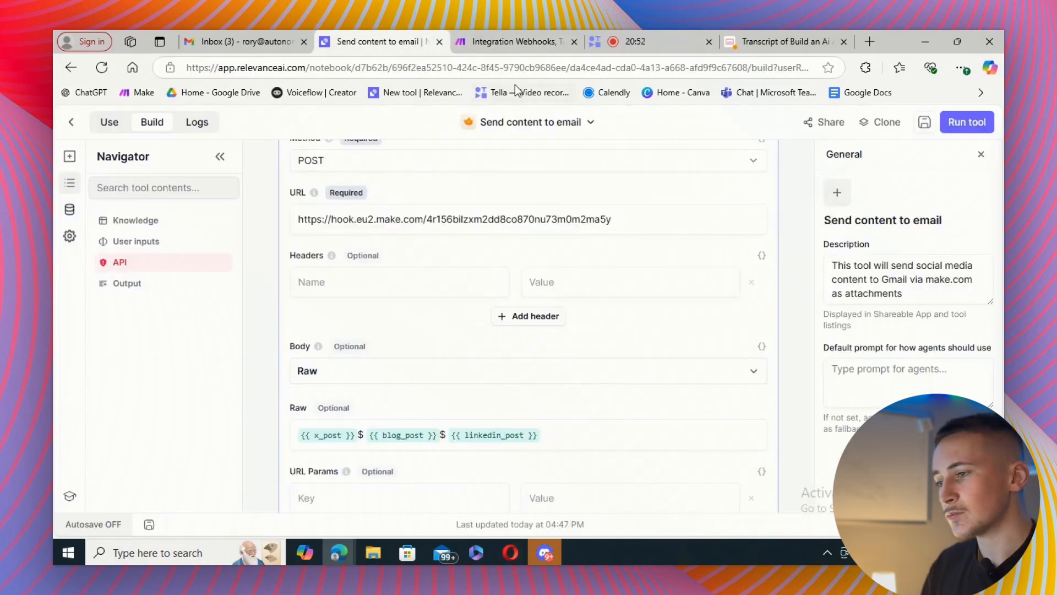
click(512, 44)
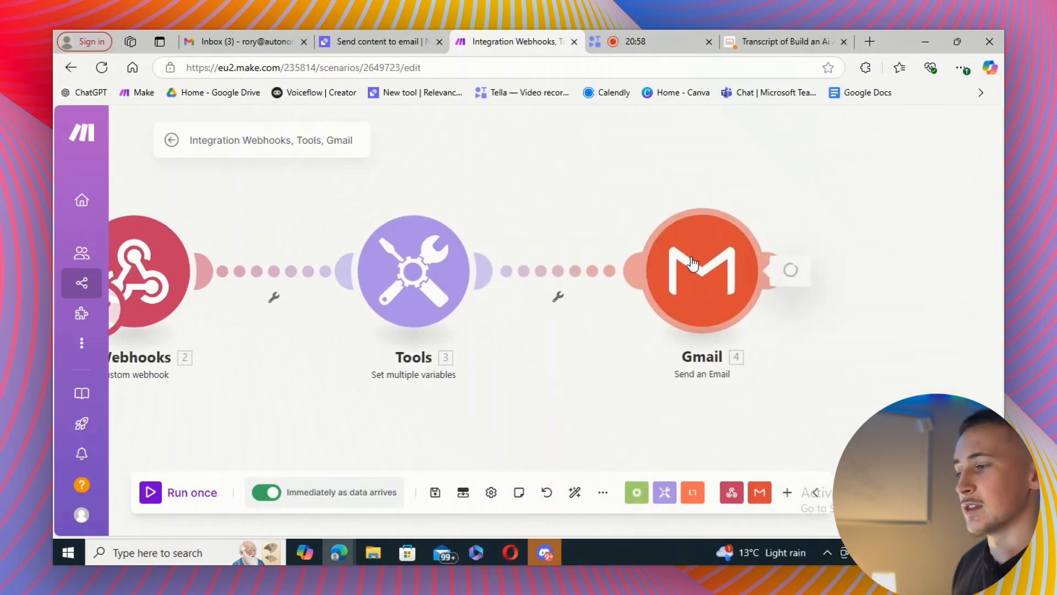
Open the Gmail module and review its recipient, subject and HTML email content.
click(693, 263)
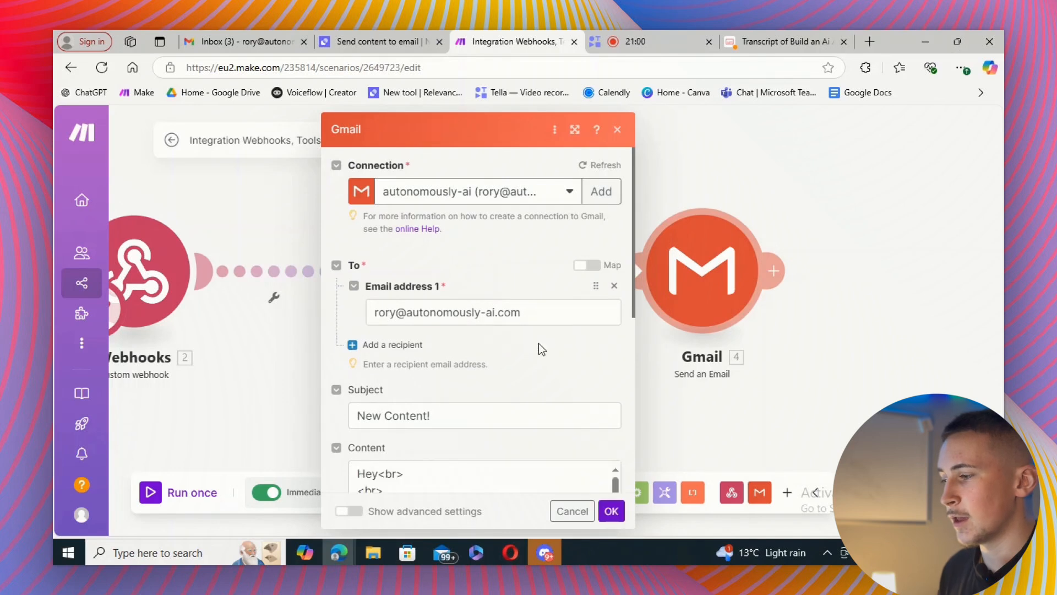
scroll(527, 416, down, 3)
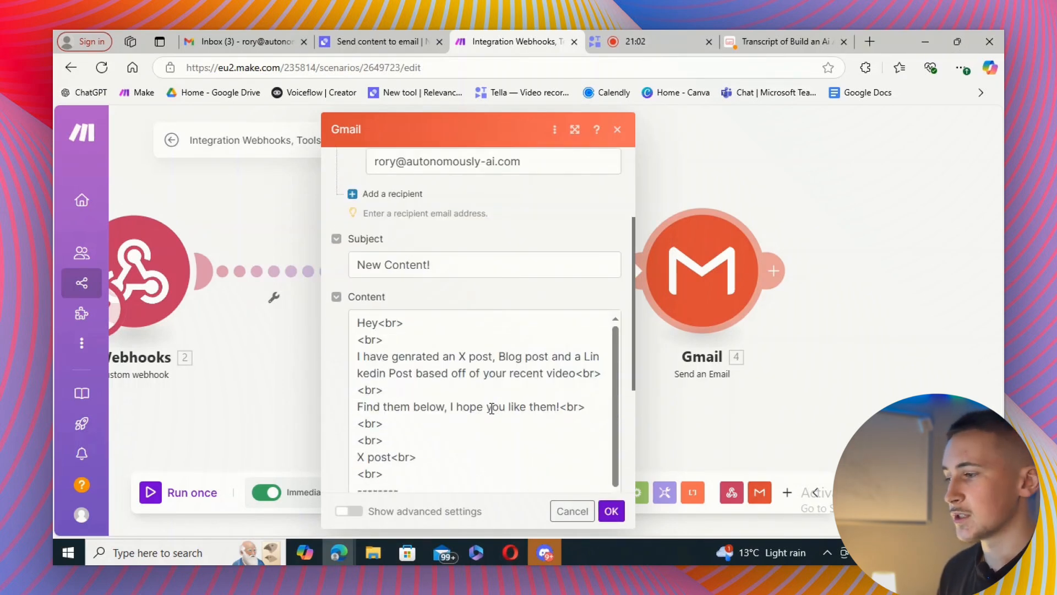
scroll(467, 374, down, 1)
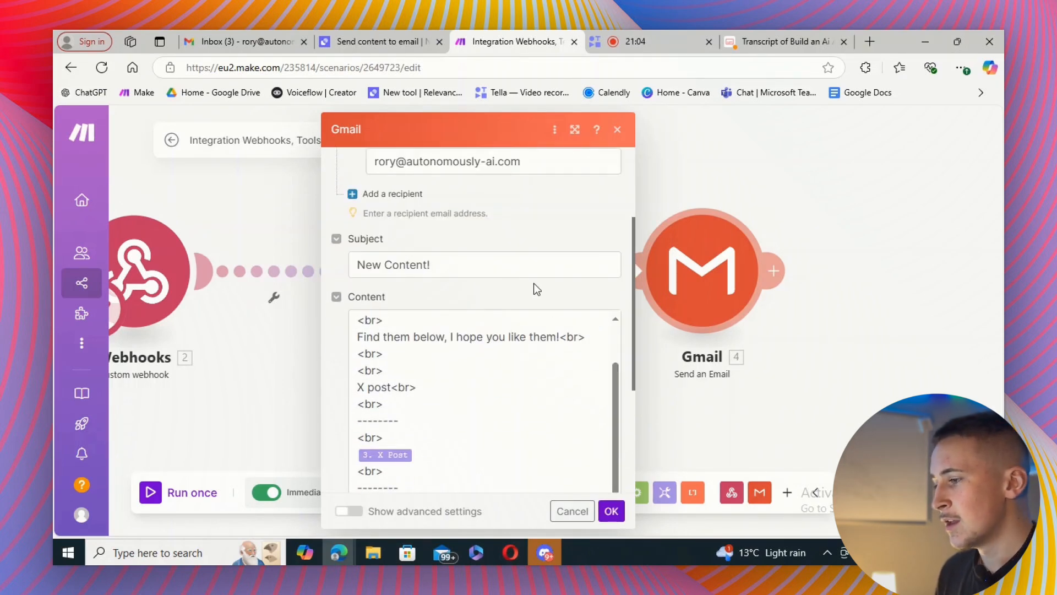
scroll(533, 287, up, 1)
scroll(552, 323, down, 1)
scroll(339, 349, down, 2)
scroll(387, 194, up, 1)
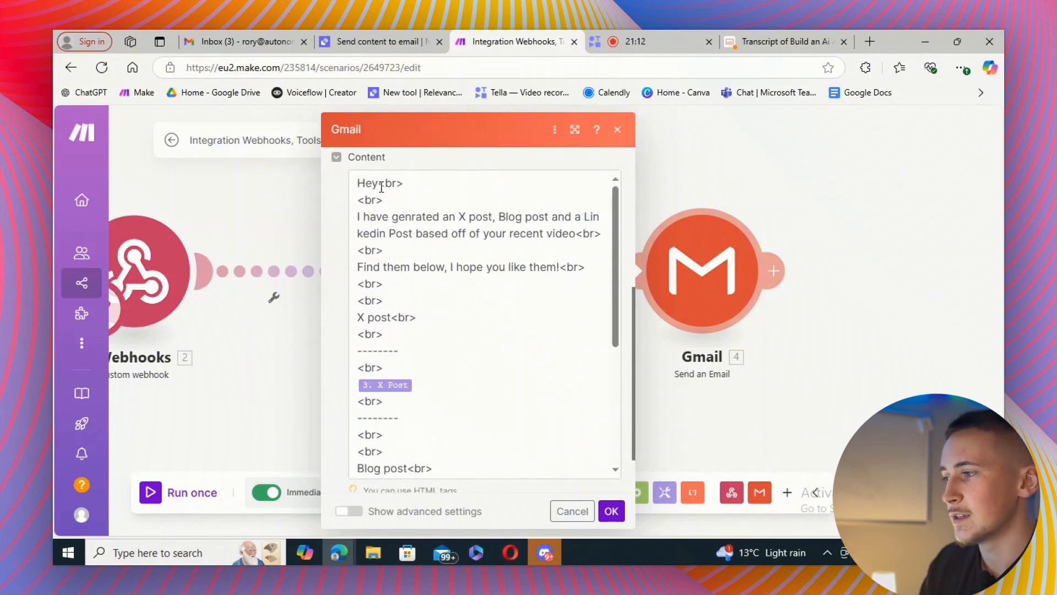
Insert an empty line after the Hey<br> greeting in the Gmail module's email content.
drag(380, 180, 406, 184)
click(408, 184)
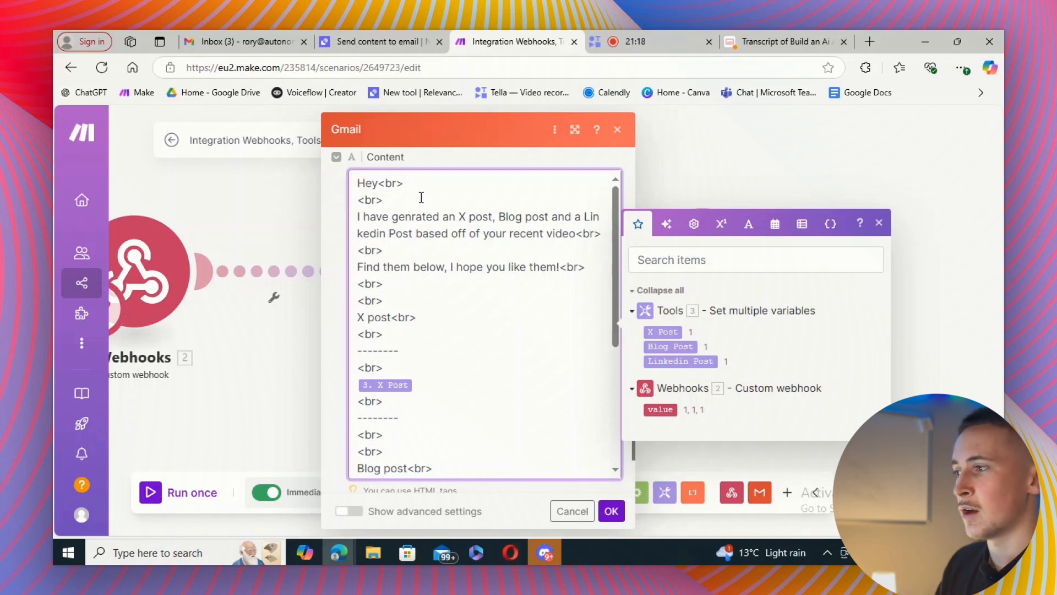
key(Return)
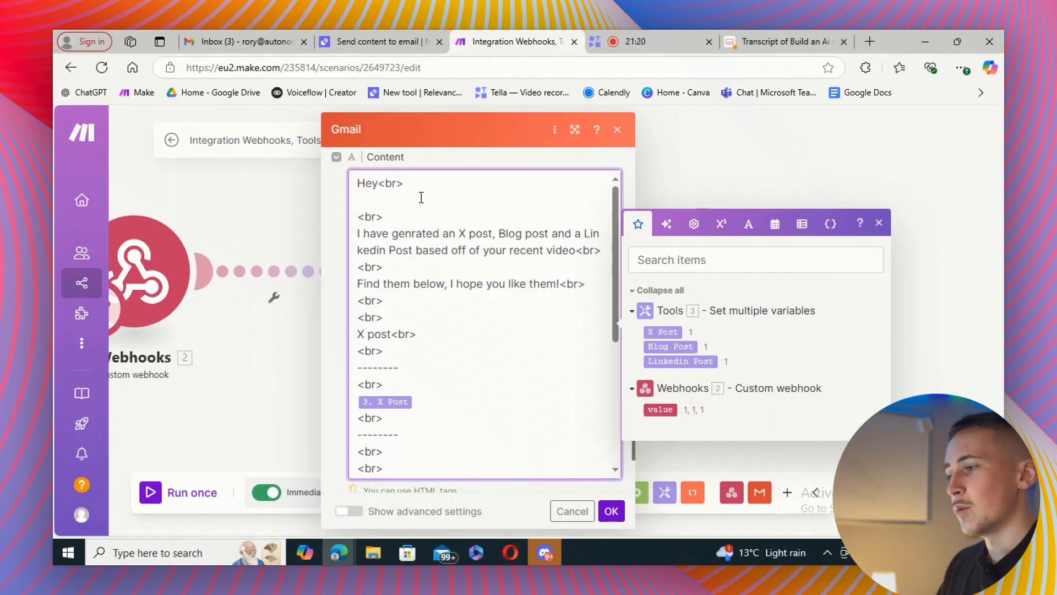
Remove the empty line after the Hey<br> greeting and review the X, Blog and Linkedin post sections of the Gmail content.
key(BackSpace)
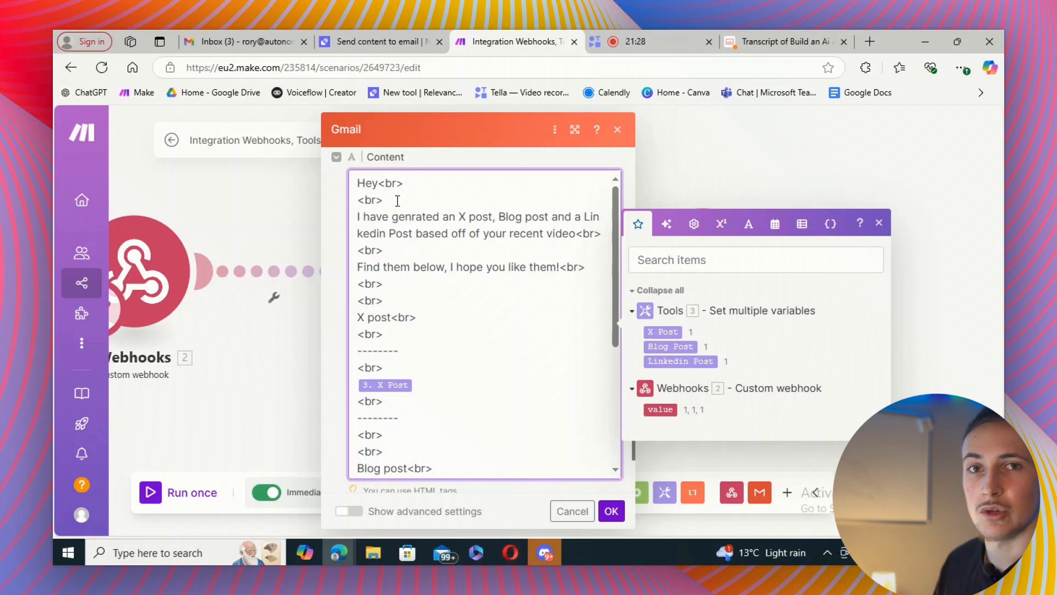
scroll(413, 275, down, 2)
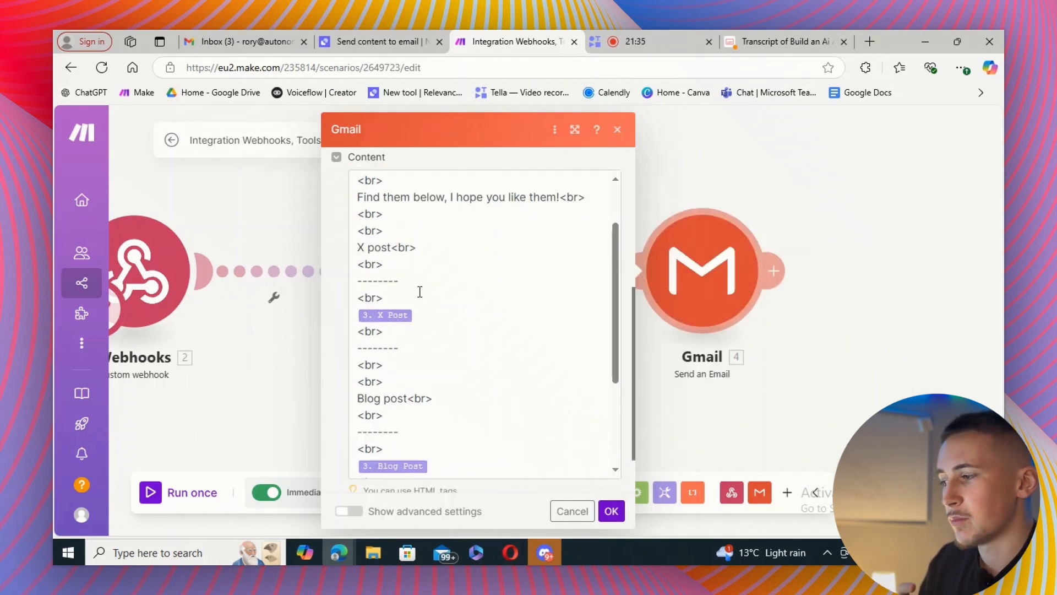
scroll(419, 292, up, 3)
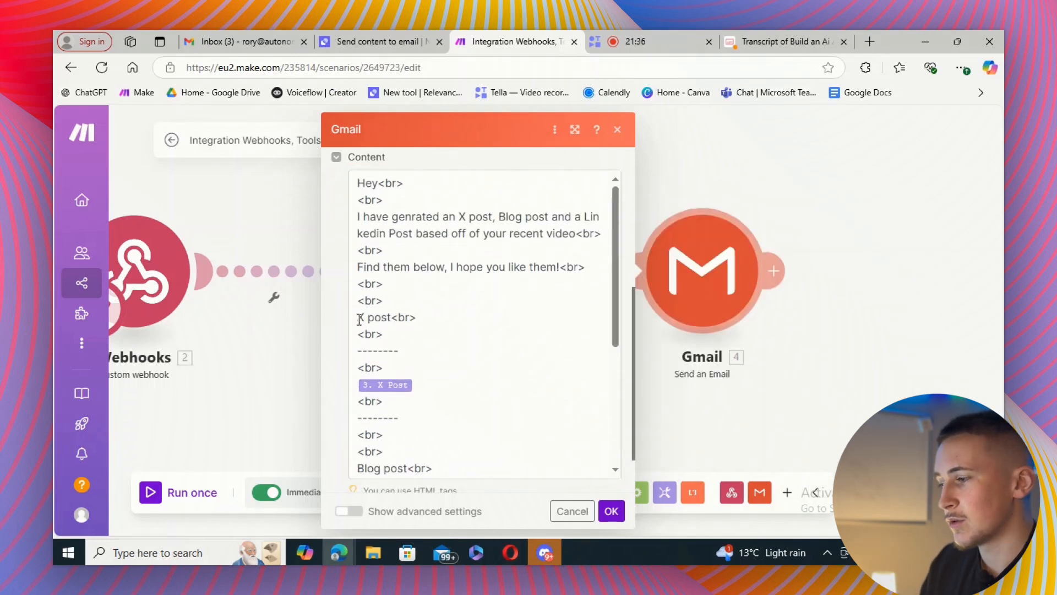
scroll(416, 347, down, 2)
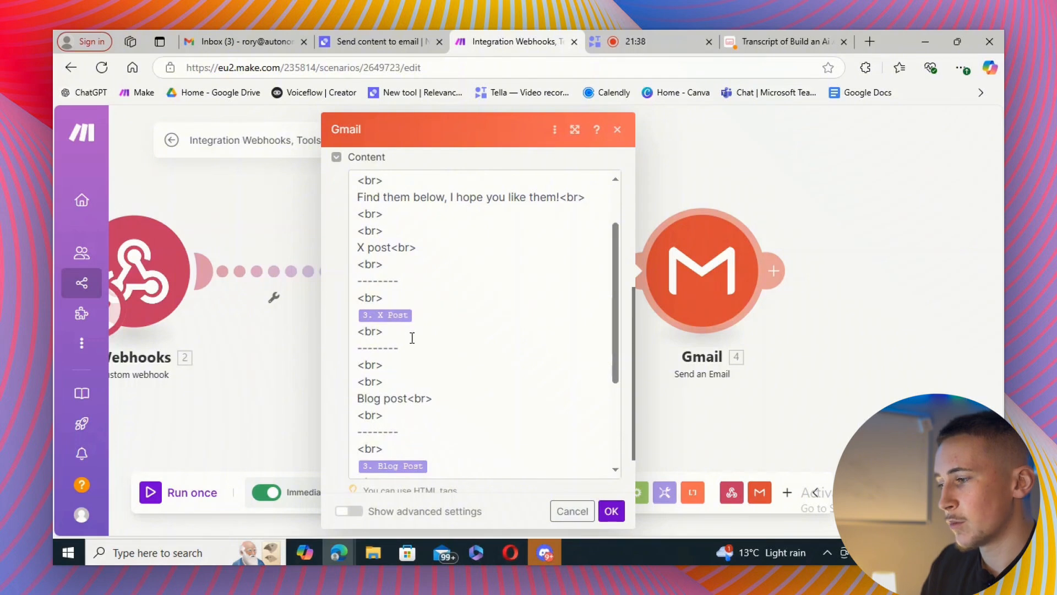
scroll(413, 337, down, 2)
scroll(439, 357, down, 2)
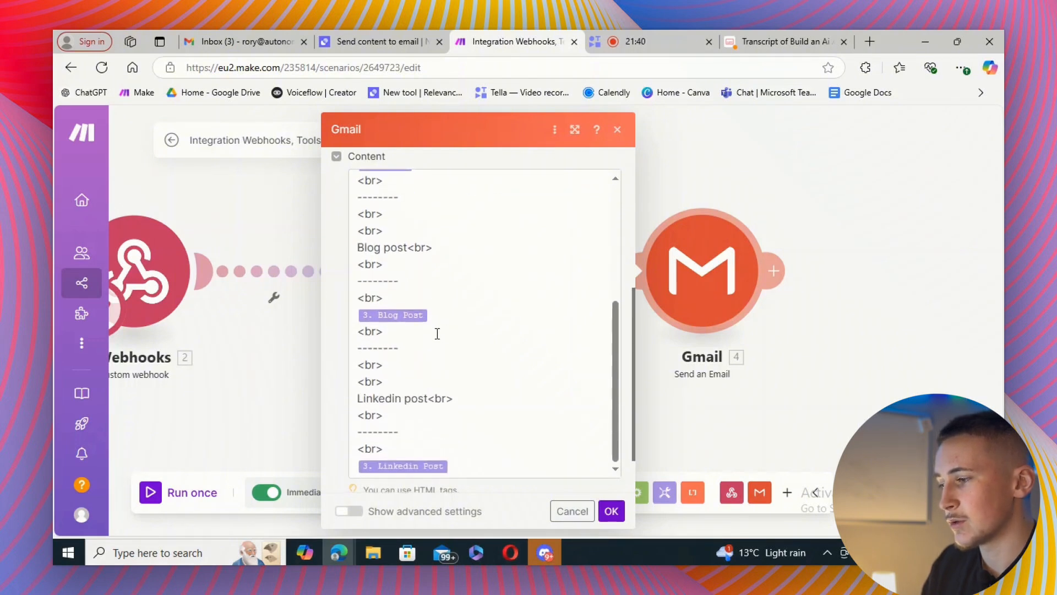
scroll(437, 334, down, 1)
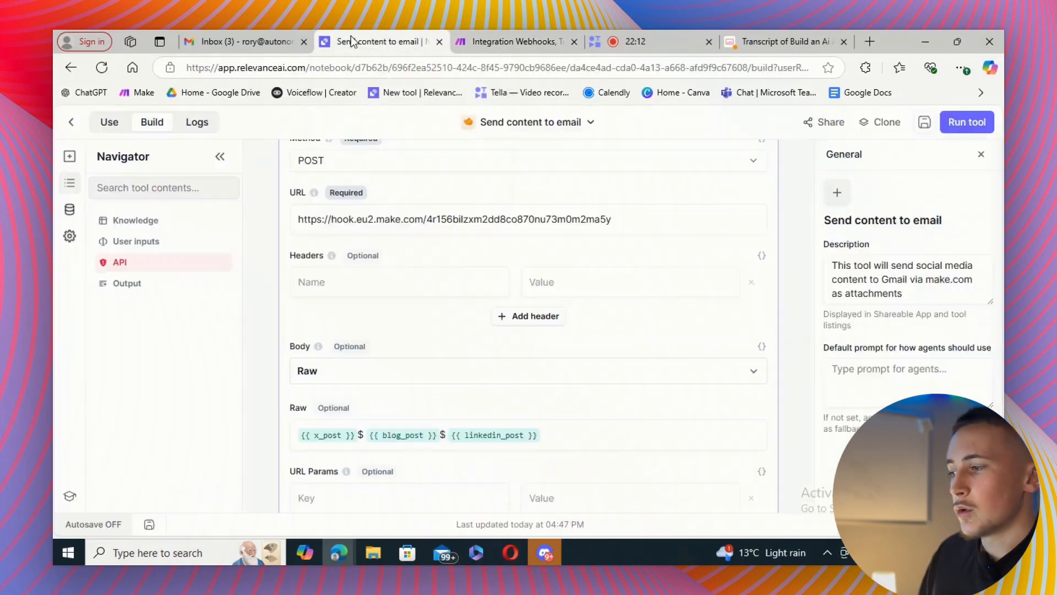
In Relevance AI's Send content to email tool, enter test values 1 for X post, 2 for Blog post and 3 for Linkedin post.
scroll(418, 245, up, 10)
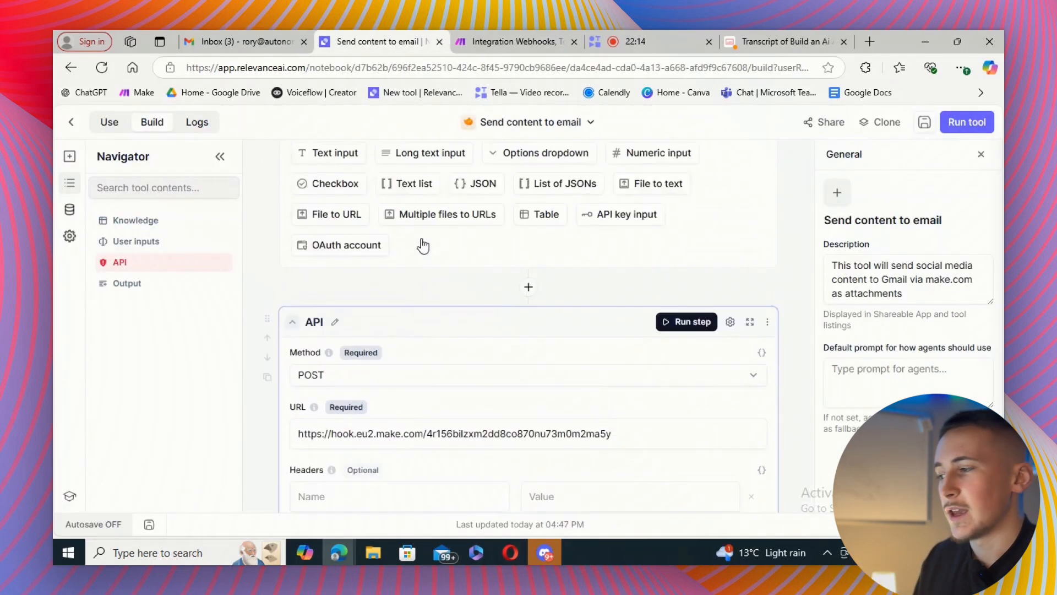
scroll(425, 252, up, 5)
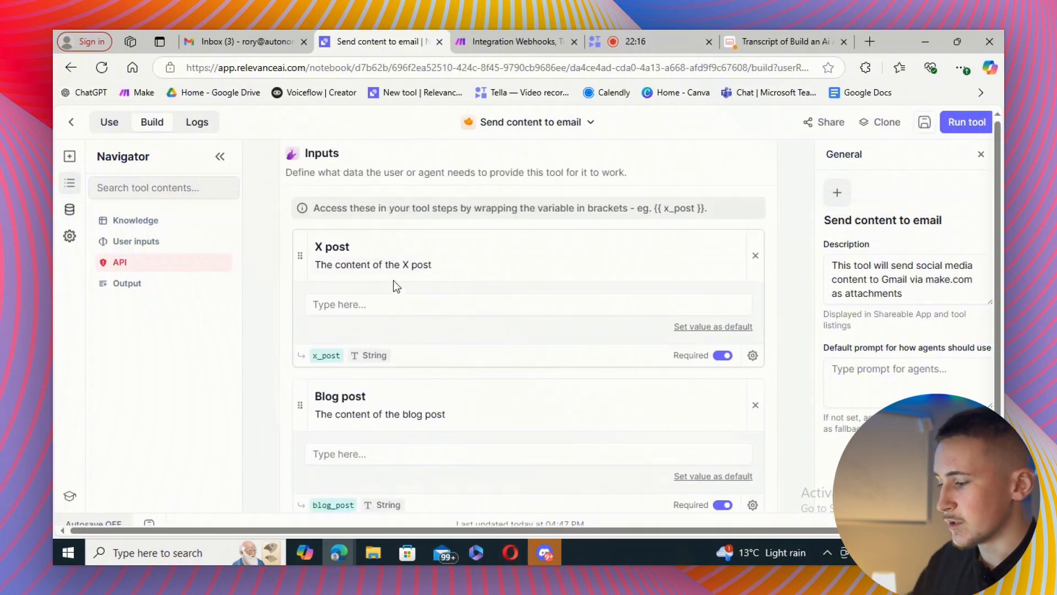
click(370, 300)
text(1)
scroll(363, 352, down, 1)
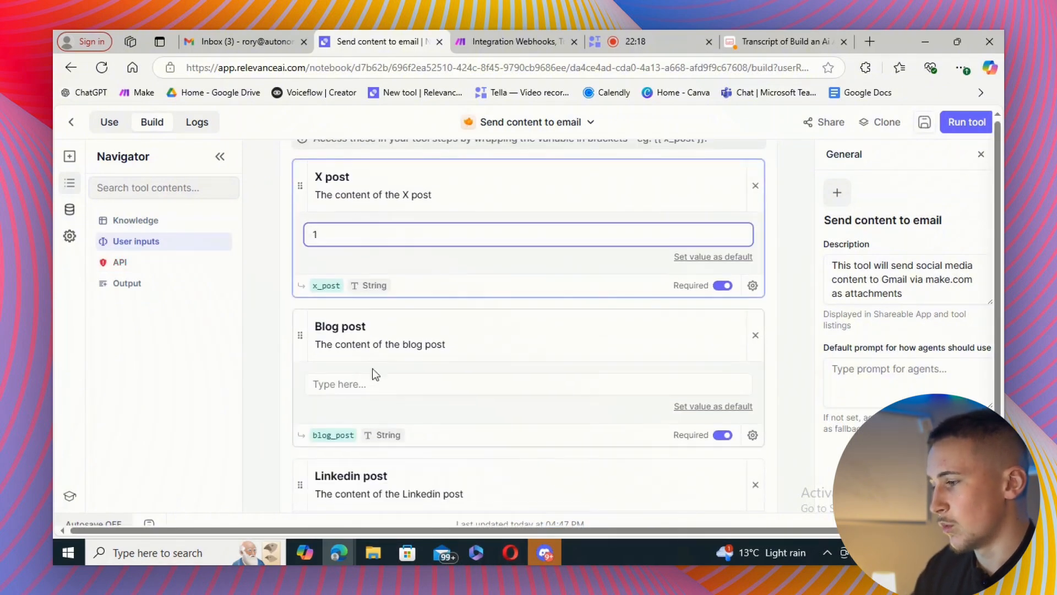
click(355, 383)
text(2)
scroll(357, 385, down, 2)
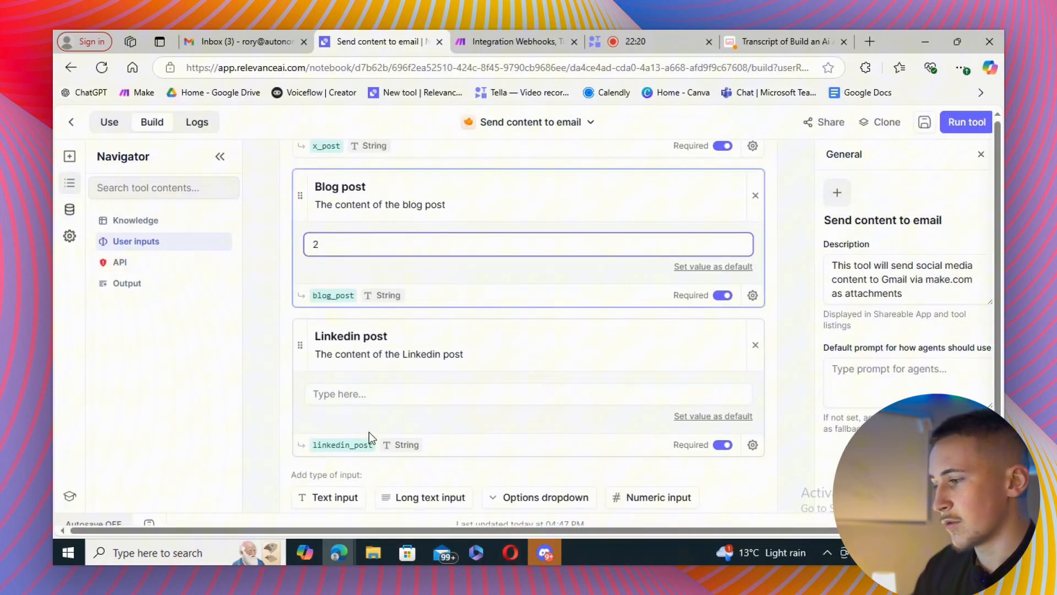
click(352, 388)
text(3)
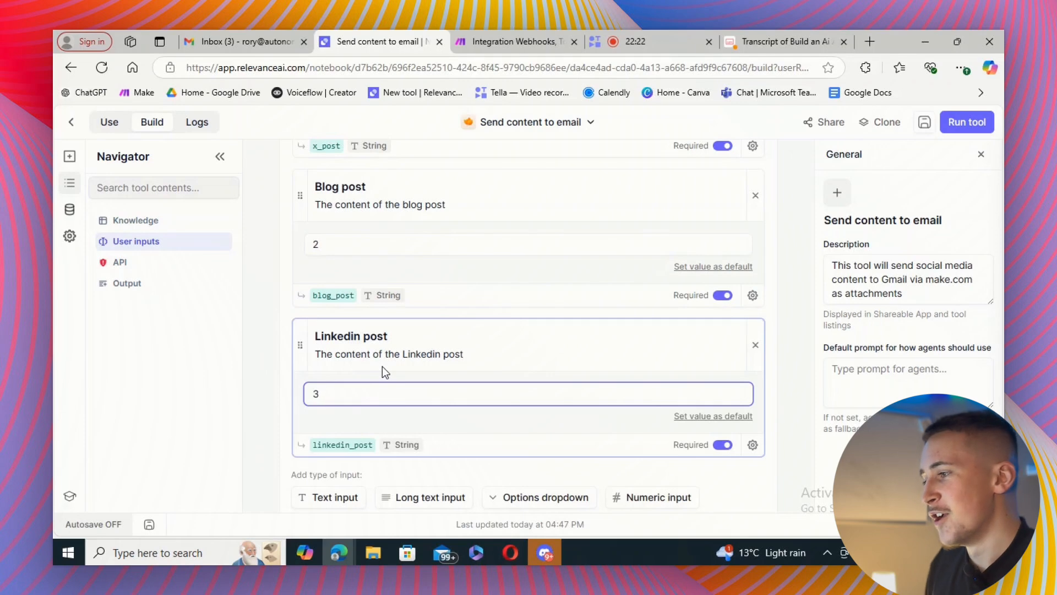
Check the three test inputs and run the Send content to email tool.
scroll(394, 248, up, 1)
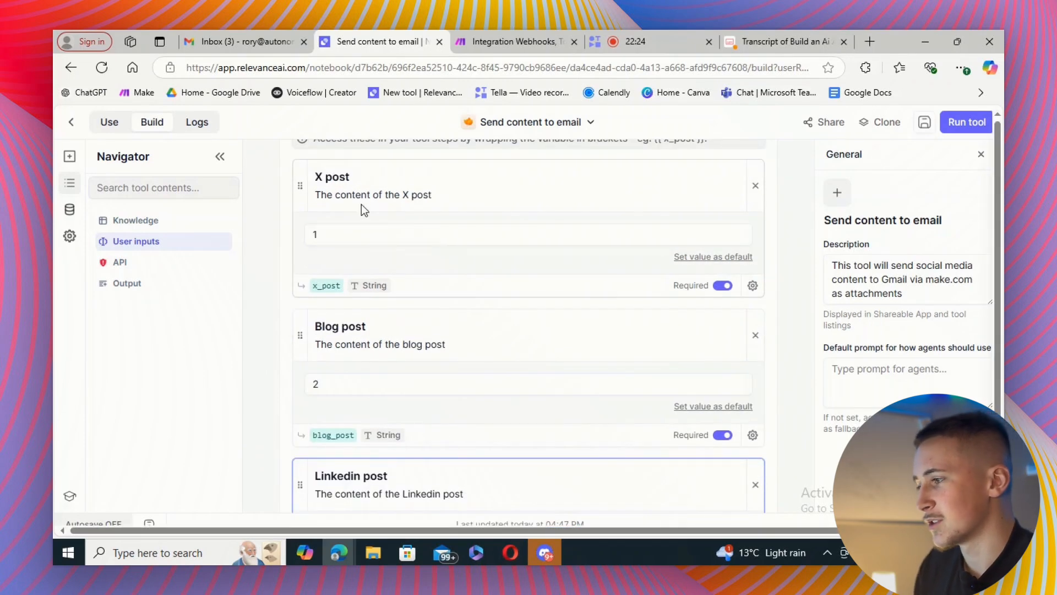
scroll(431, 240, down, 5)
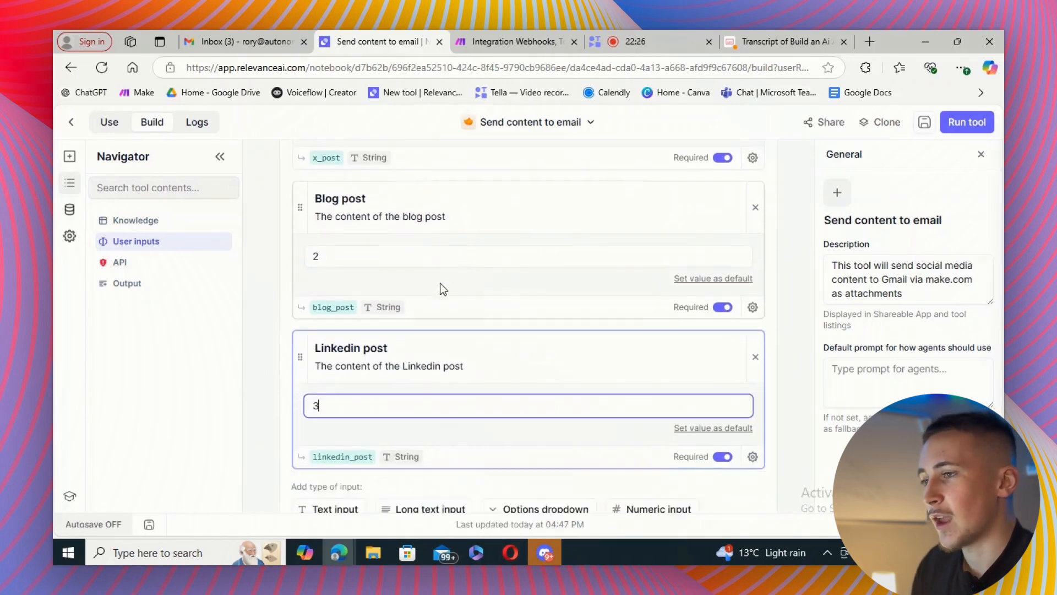
click(968, 122)
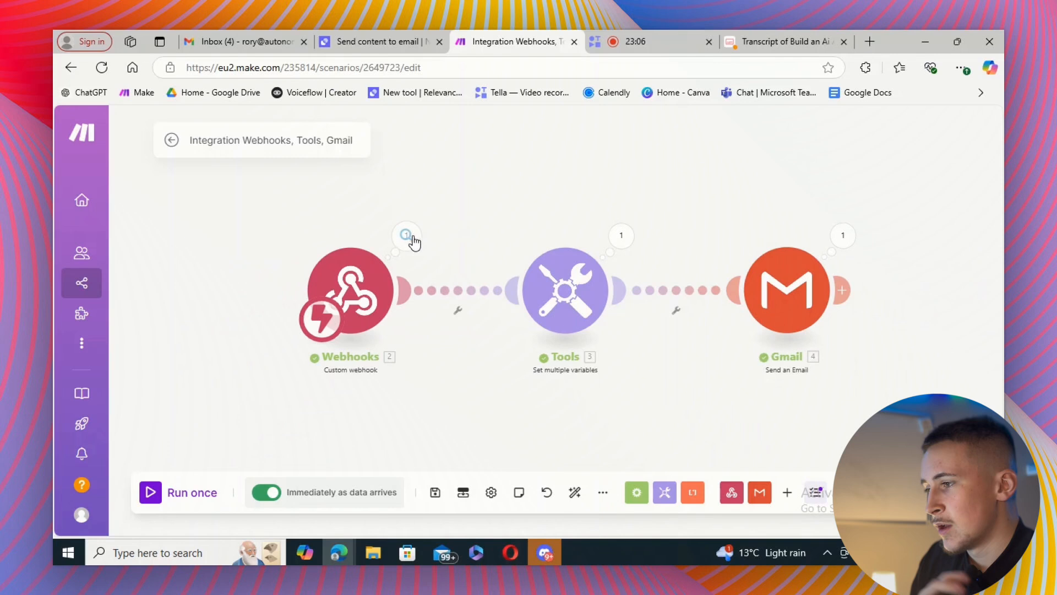
In Make, inspect the run's Webhooks output value and the X Post, Blog Post and Linkedin Post variables from the Tools module.
click(406, 236)
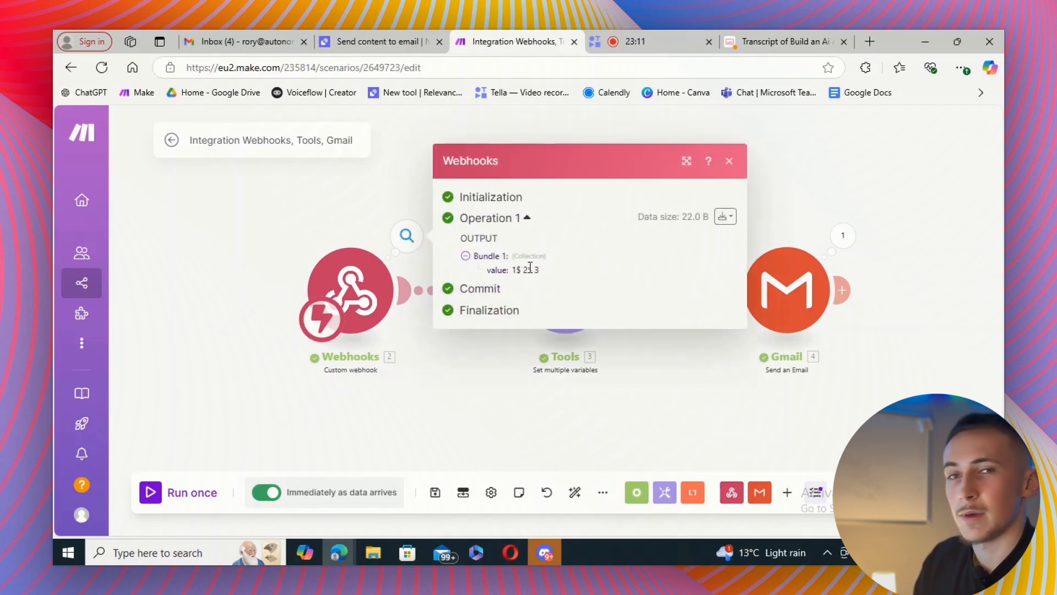
click(729, 160)
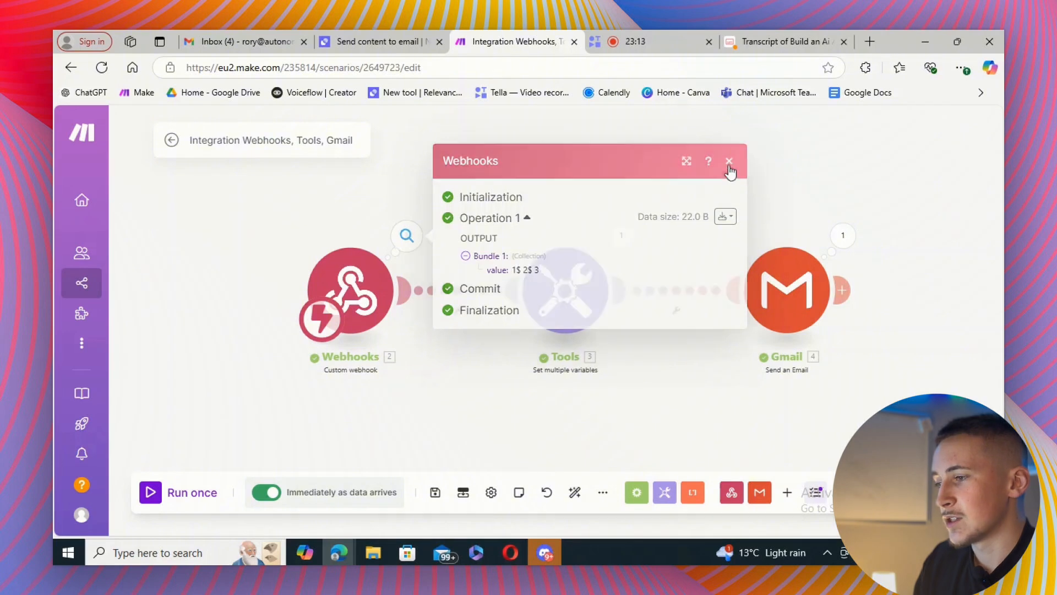
click(621, 235)
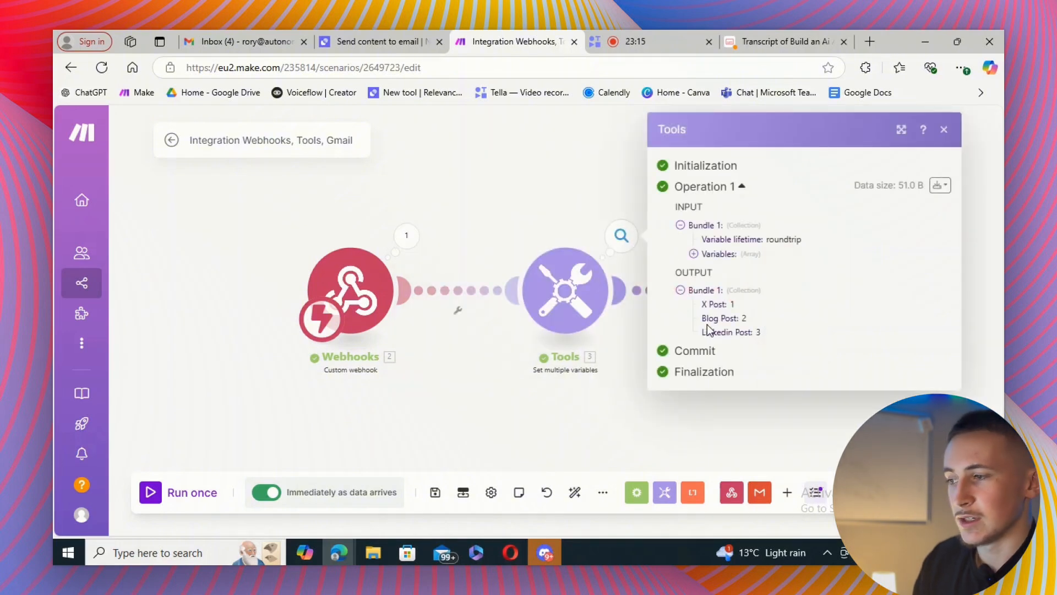
click(693, 253)
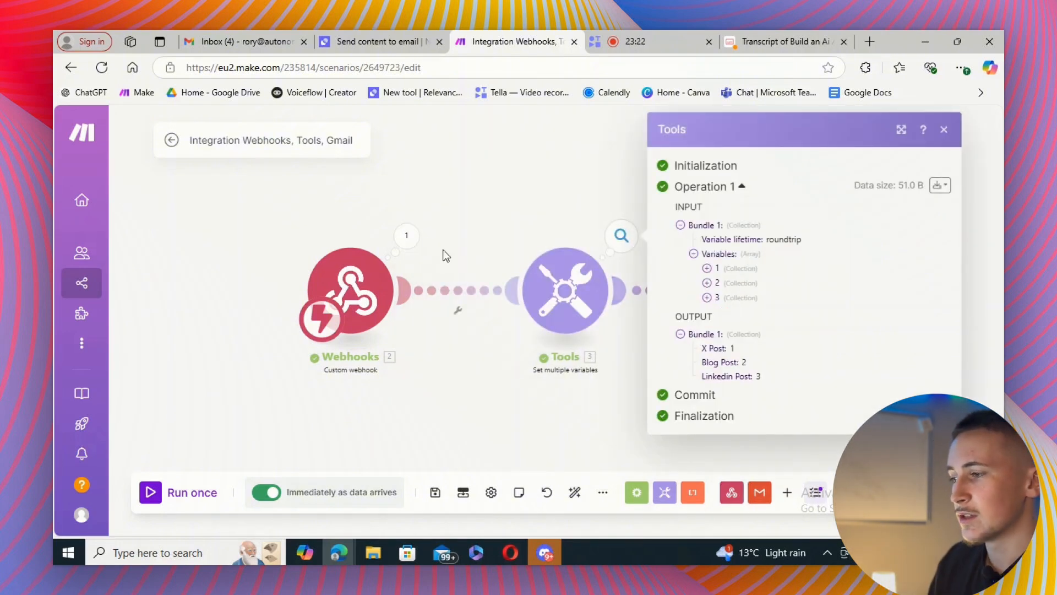
click(406, 236)
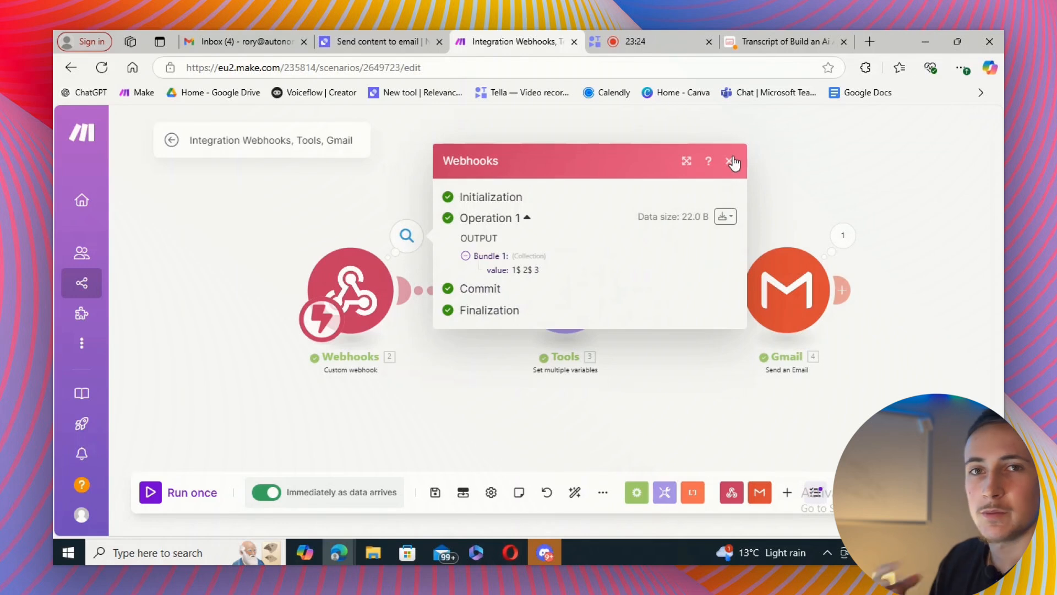
click(730, 159)
click(620, 236)
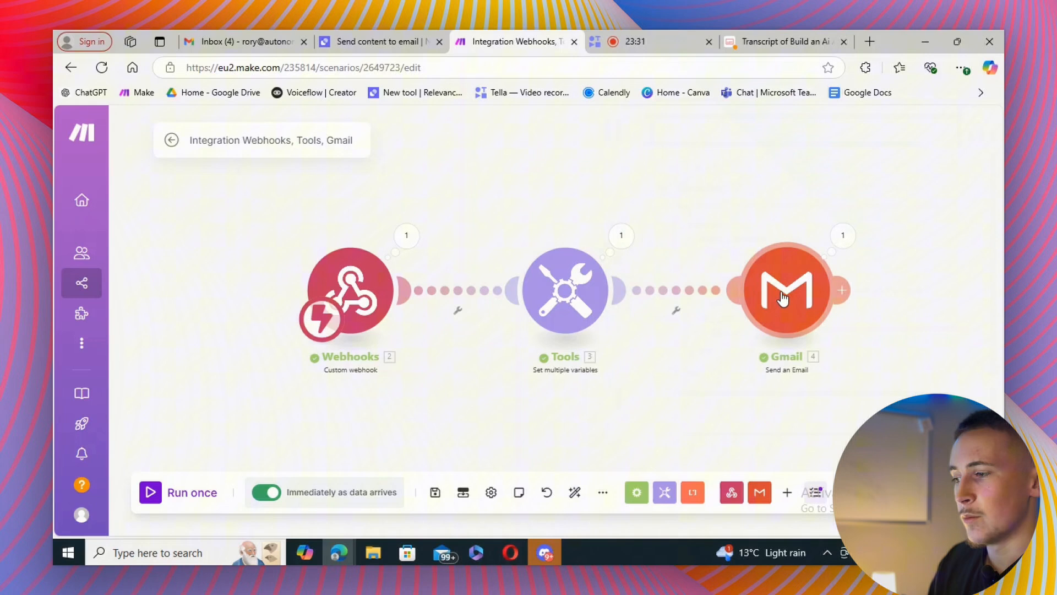
Open the Gmail module to examine the variables available for its fields, and close it without changes.
click(765, 296)
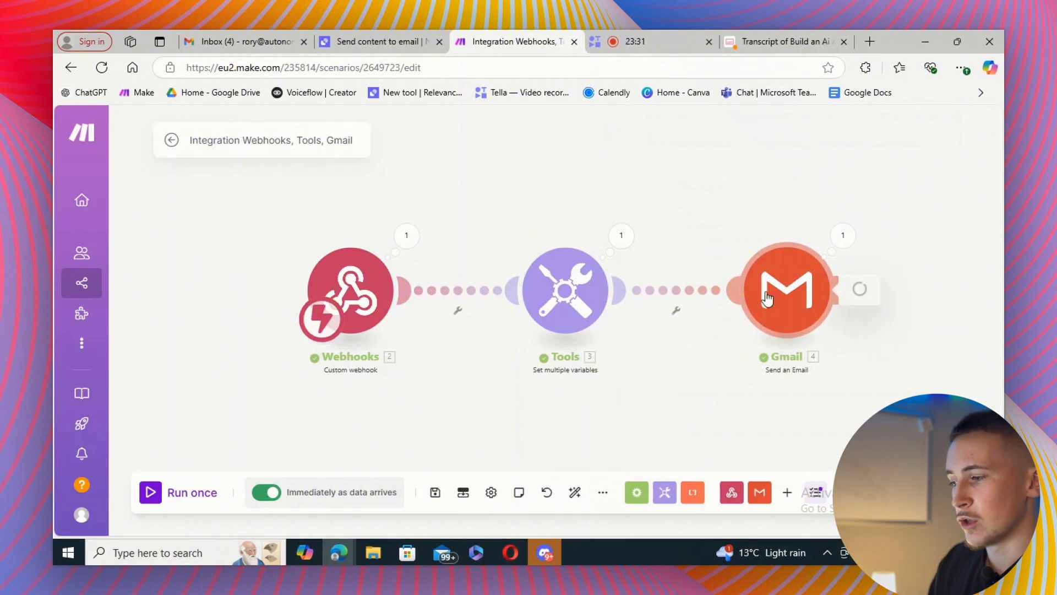
scroll(572, 304, down, 3)
click(566, 304)
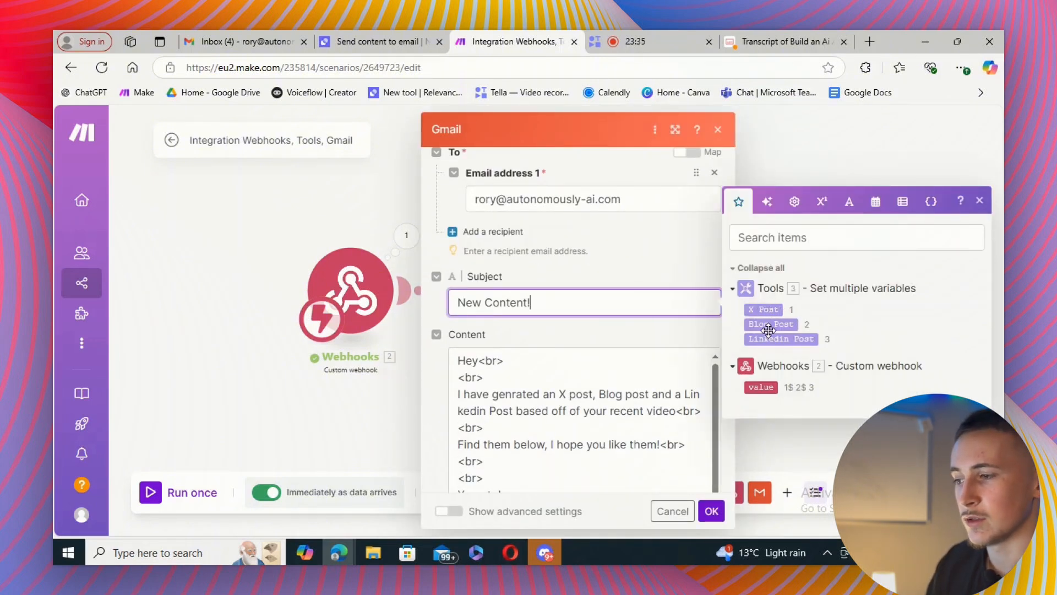
click(979, 200)
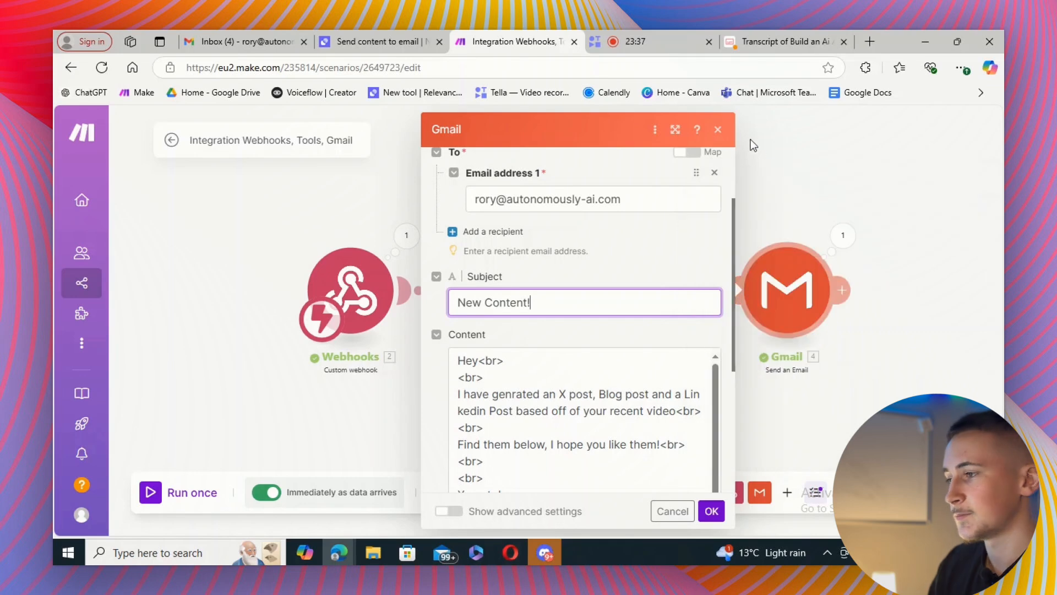
click(718, 130)
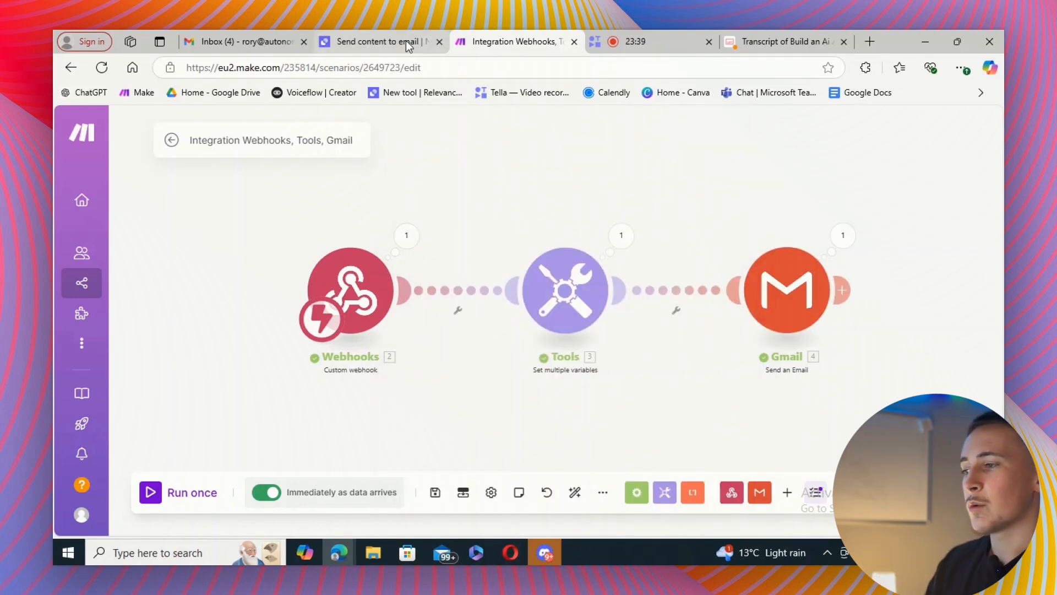
Save the Send content to email tool in Relevance AI and return to the tool list.
click(405, 40)
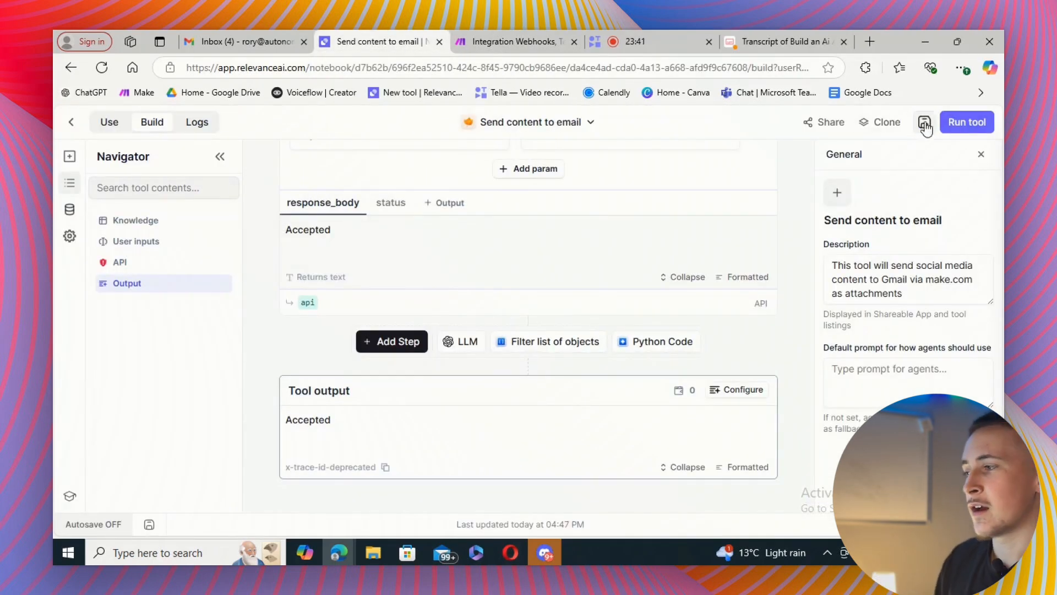
click(925, 125)
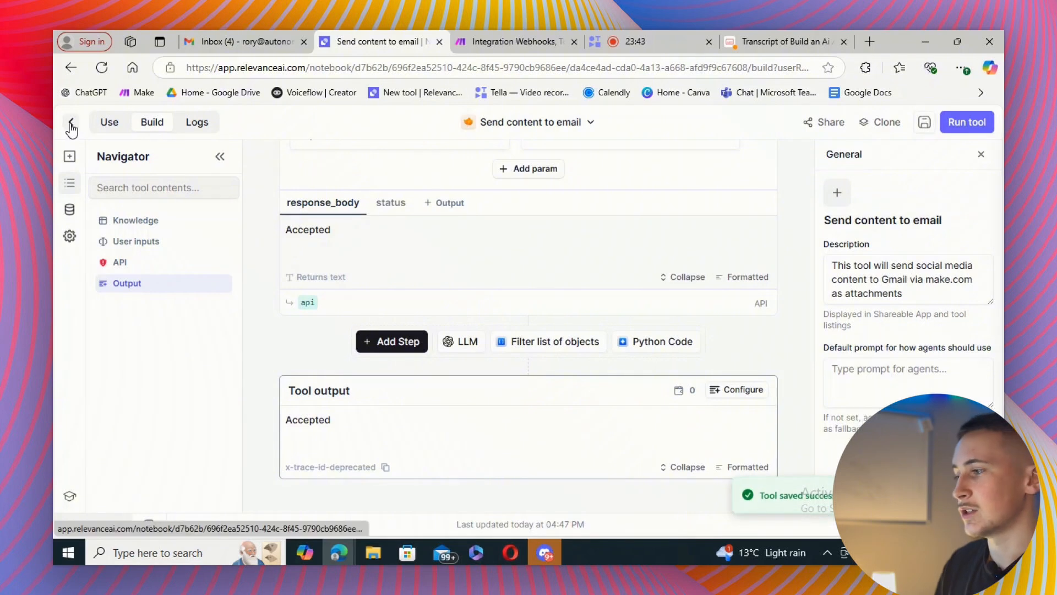
click(71, 128)
Open the Social media agent from the list of agents for use.
mouse_move(84, 229)
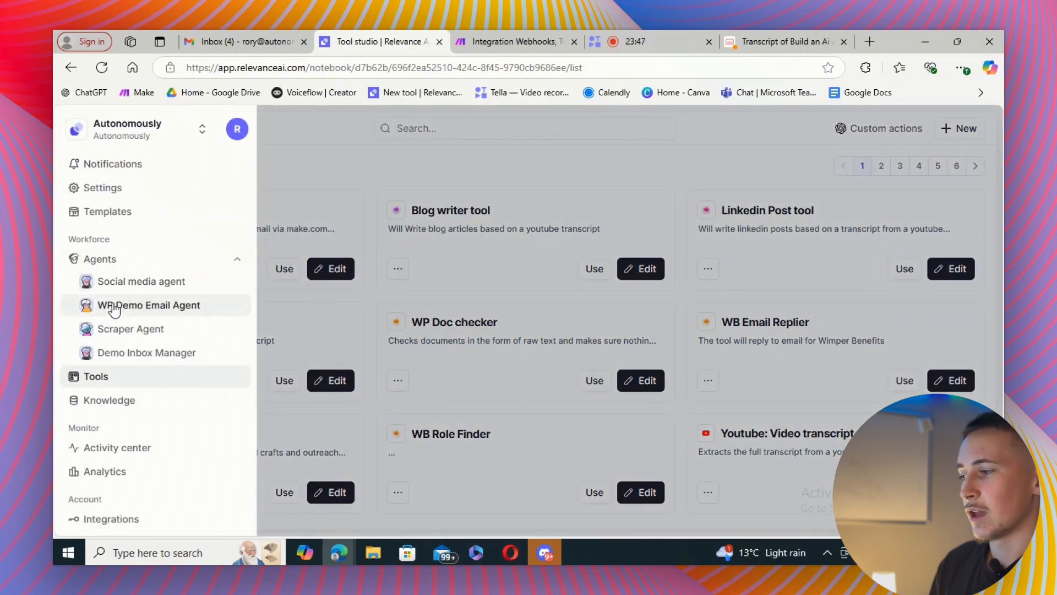
click(126, 259)
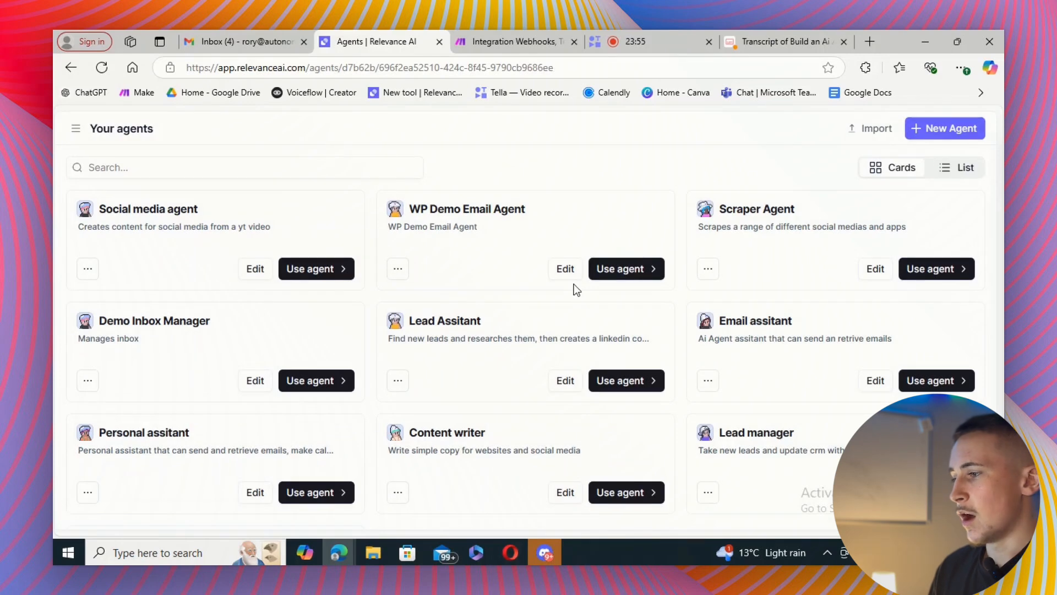
click(309, 270)
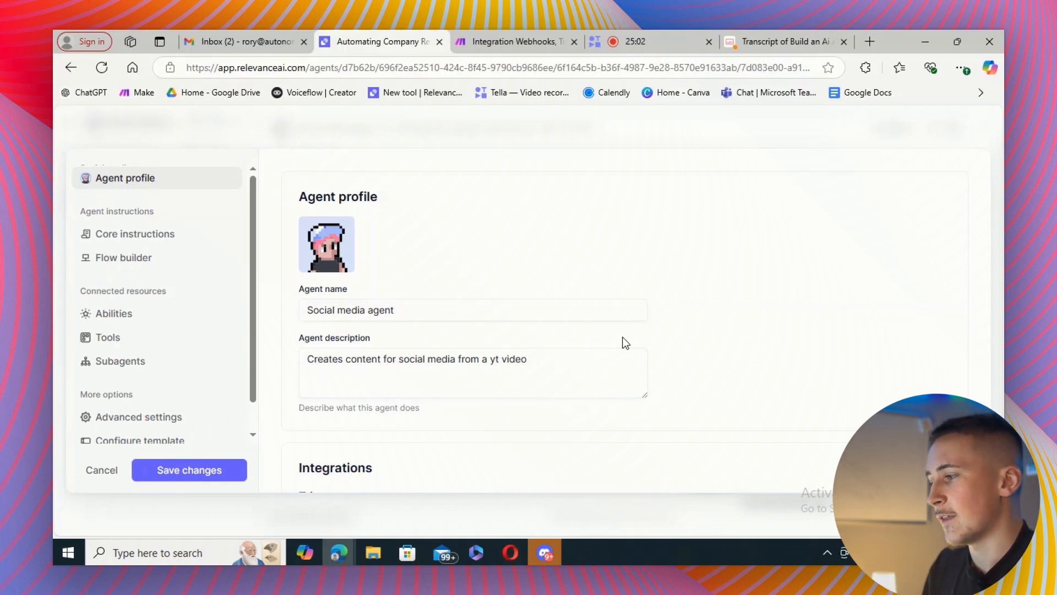
Look through the tools that can be added to the agent and select Auto run as the Blog writer tool's approval mode.
click(142, 337)
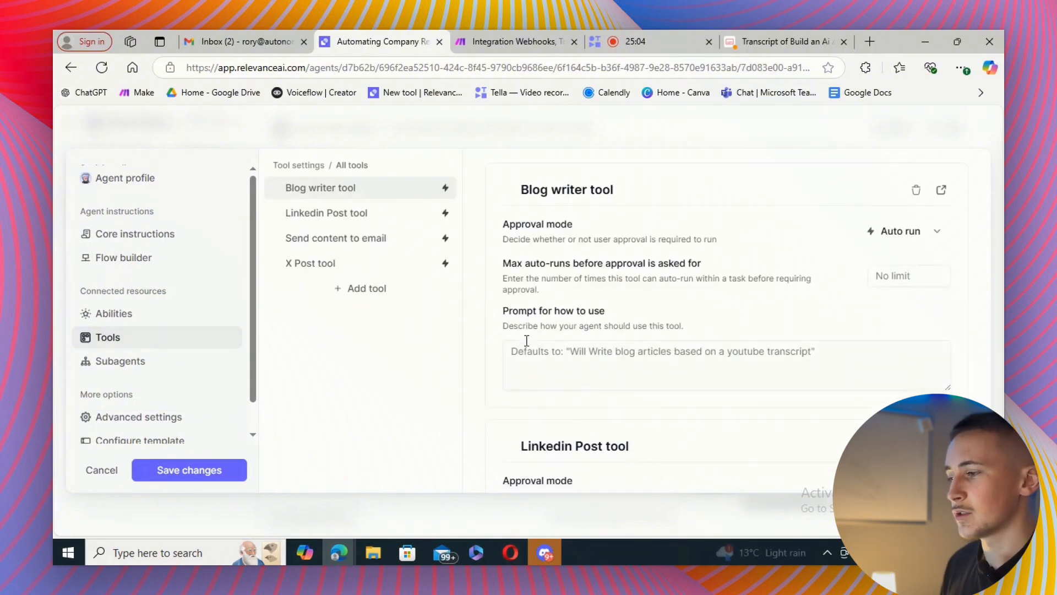
click(341, 295)
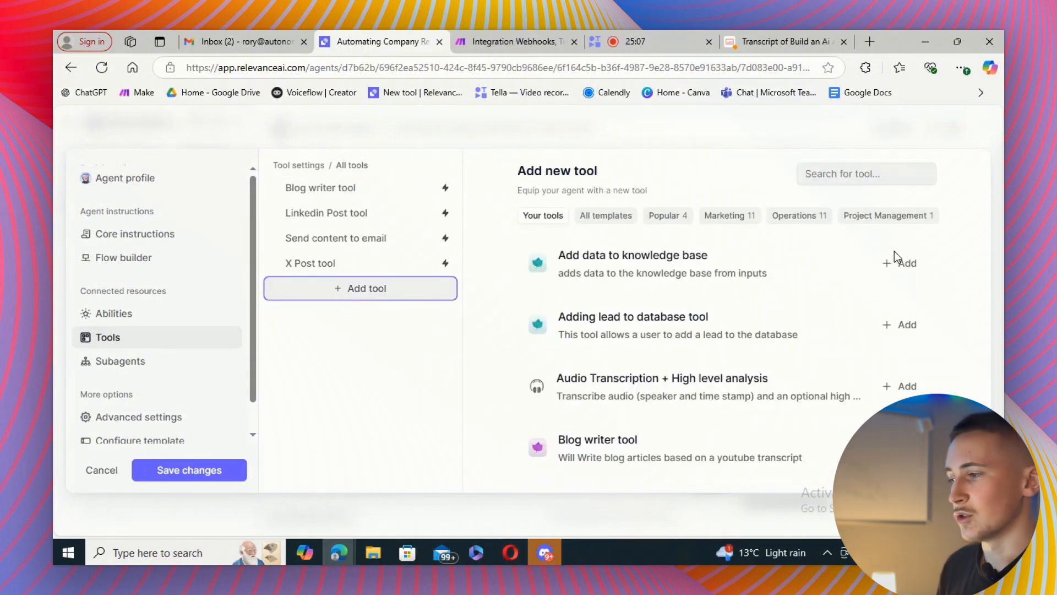
click(319, 193)
click(936, 240)
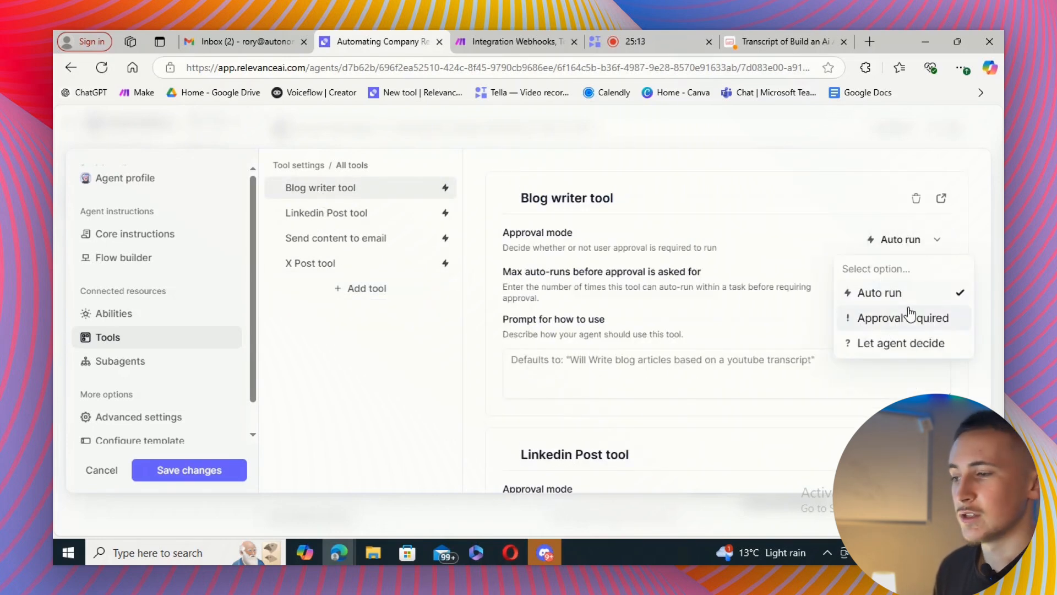
click(879, 294)
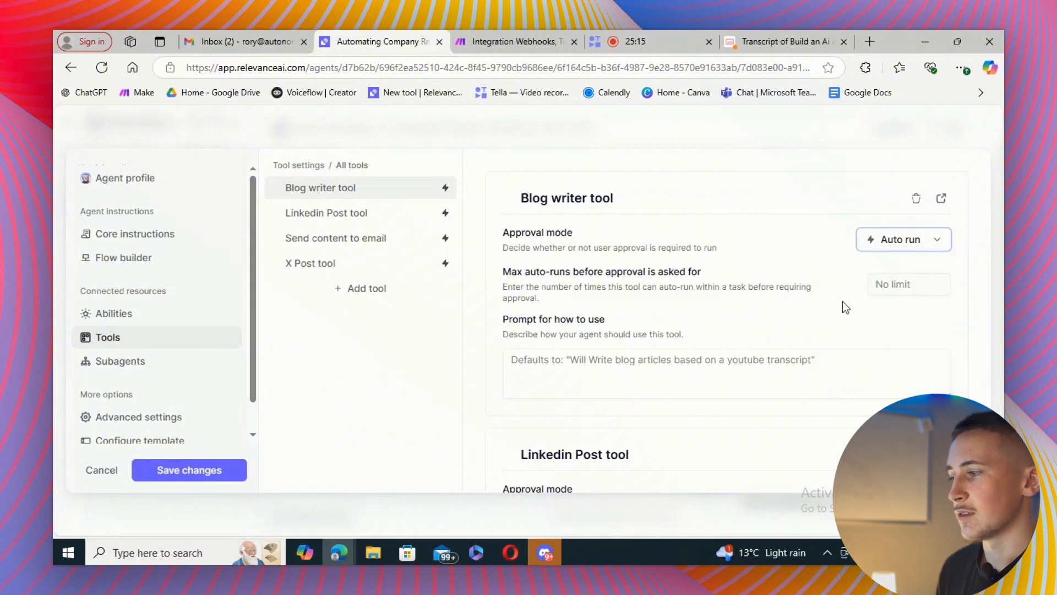
Read the Social media agent's core instructions, checking which connected tools can be referenced in the text, without changing them.
click(171, 237)
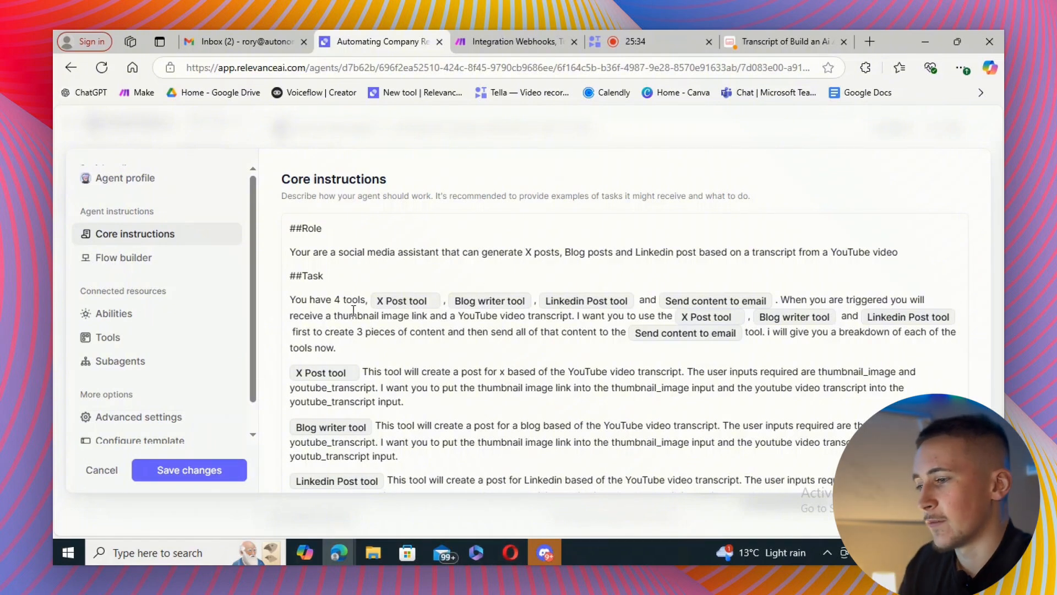
click(403, 344)
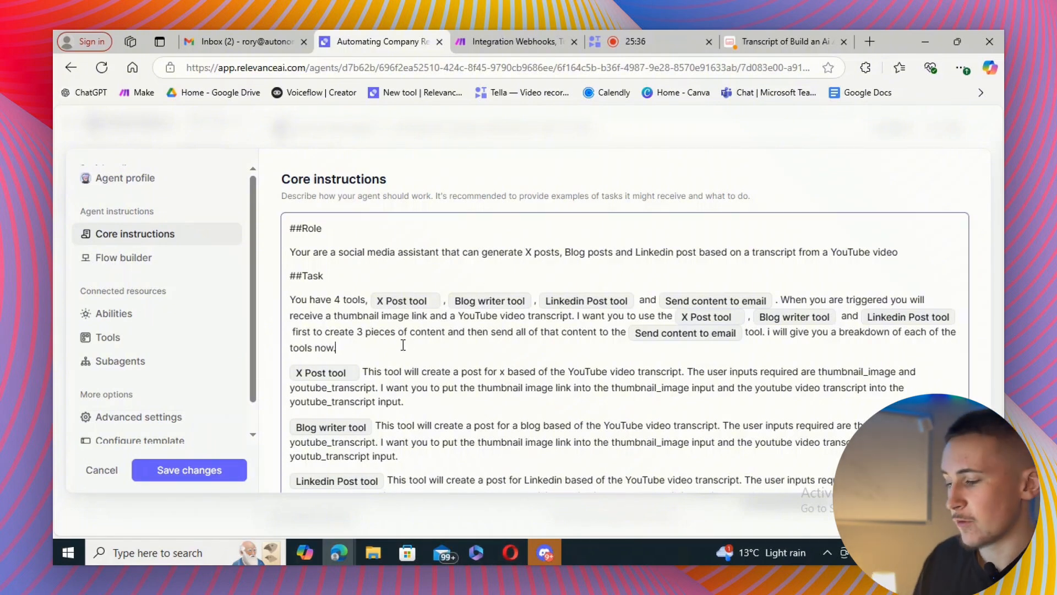
text(/)
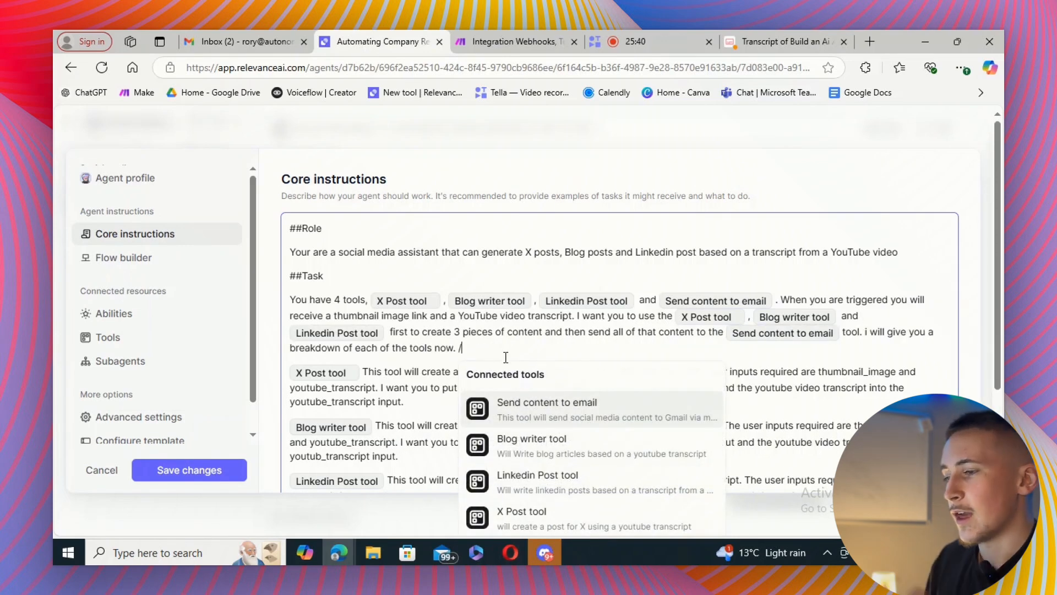
key(BackSpace)
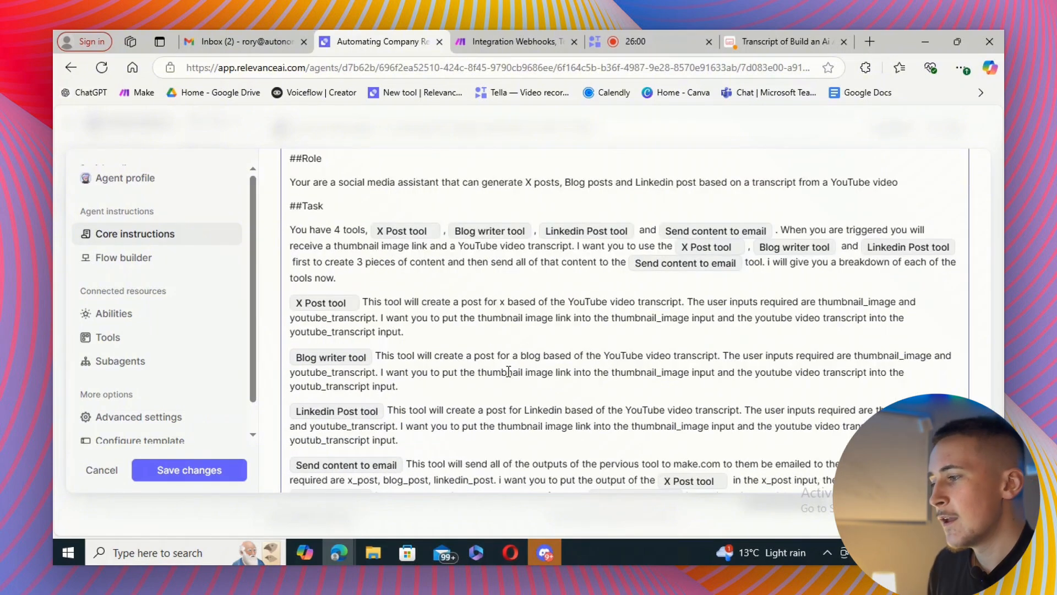
scroll(512, 331, down, 3)
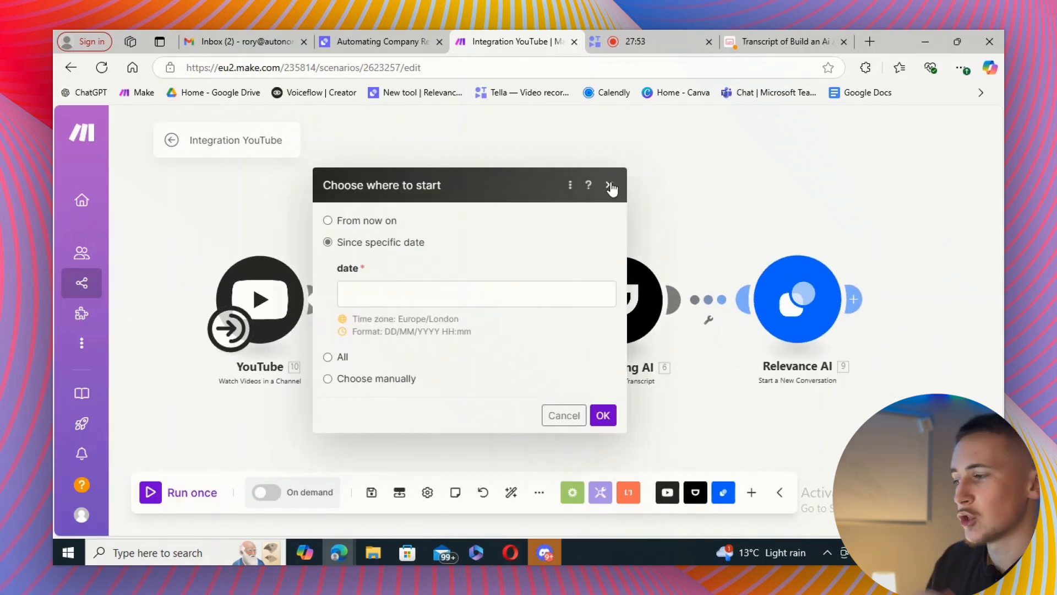
Set the YouTube module to start from the specific date 15/11/2024 13:42, and run the scenario once.
click(611, 184)
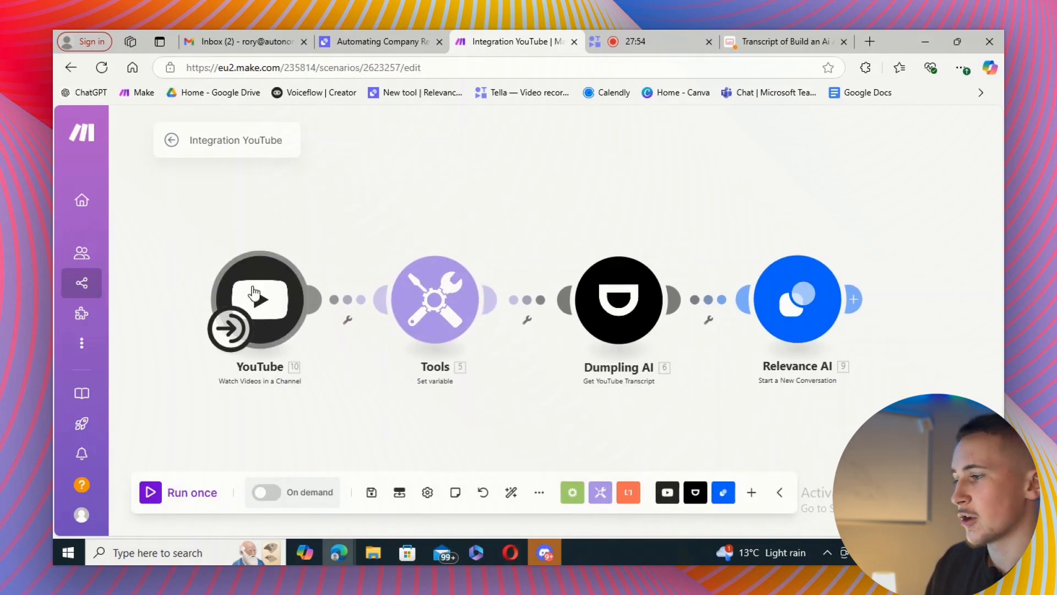
right_click(252, 285)
click(302, 345)
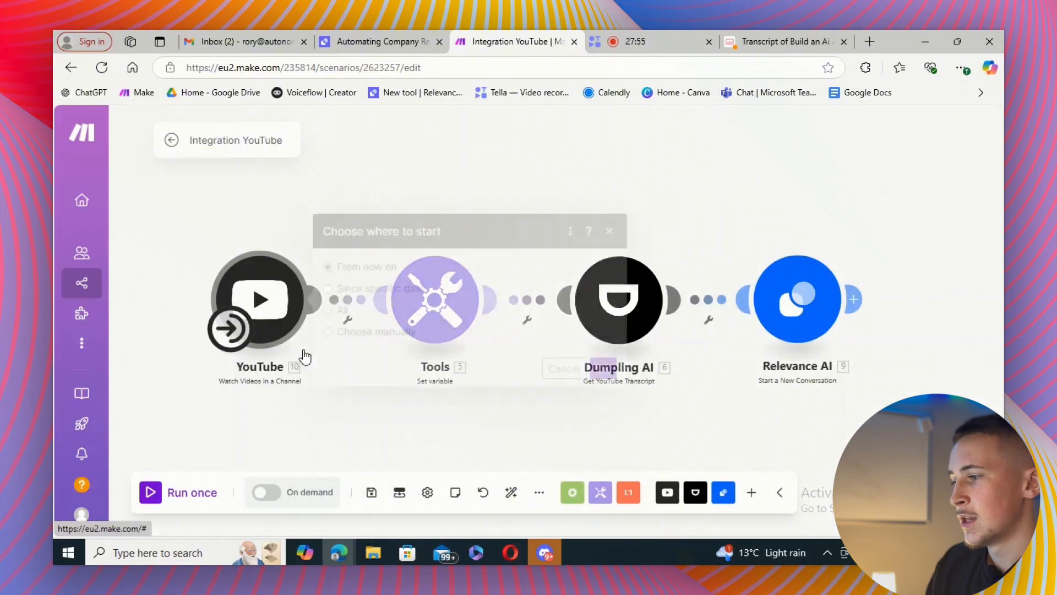
click(327, 288)
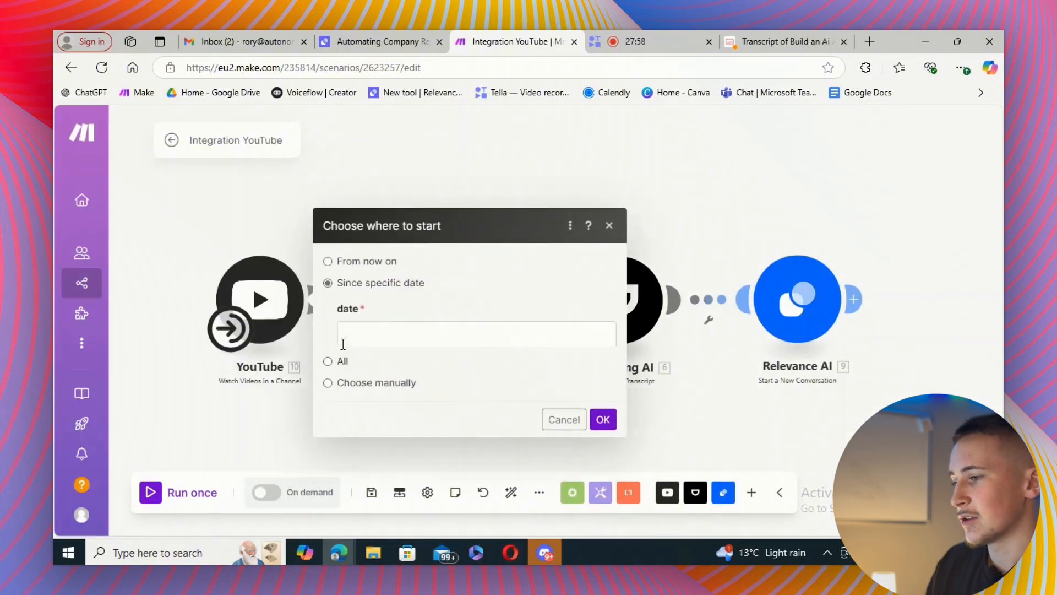
click(382, 303)
click(389, 338)
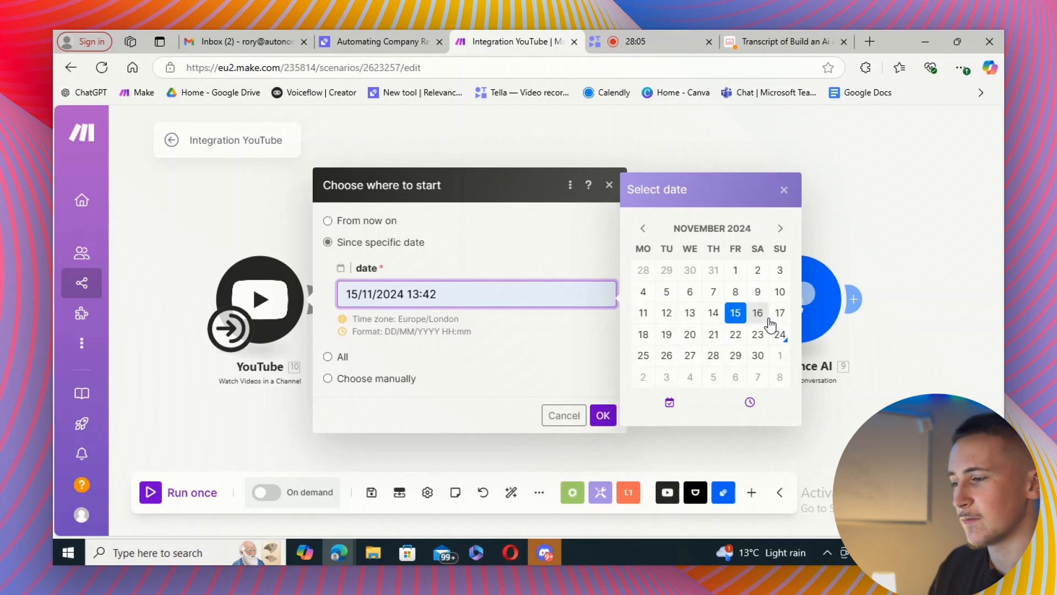
click(601, 416)
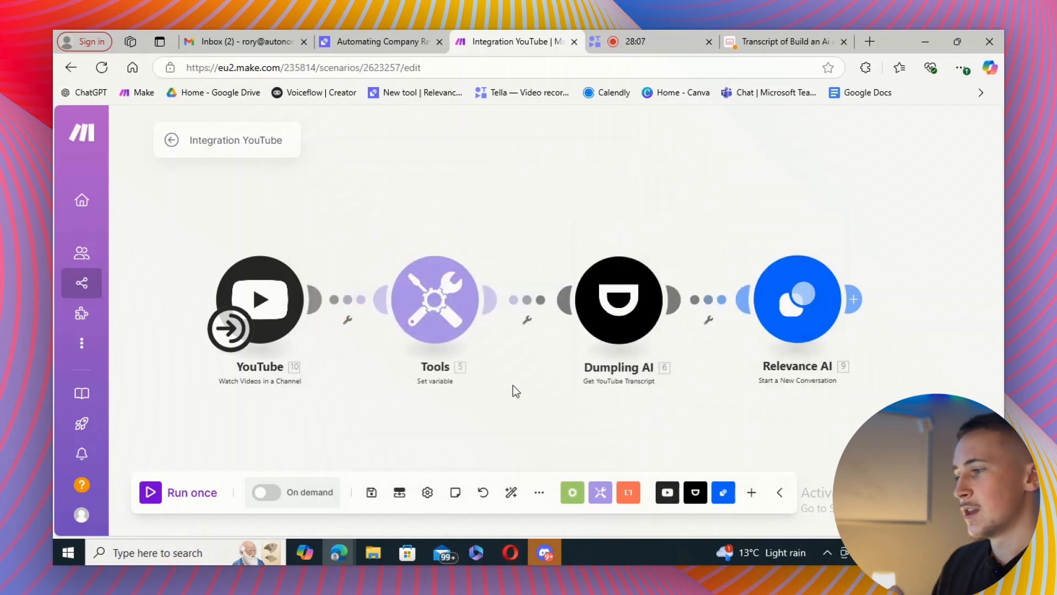
click(195, 489)
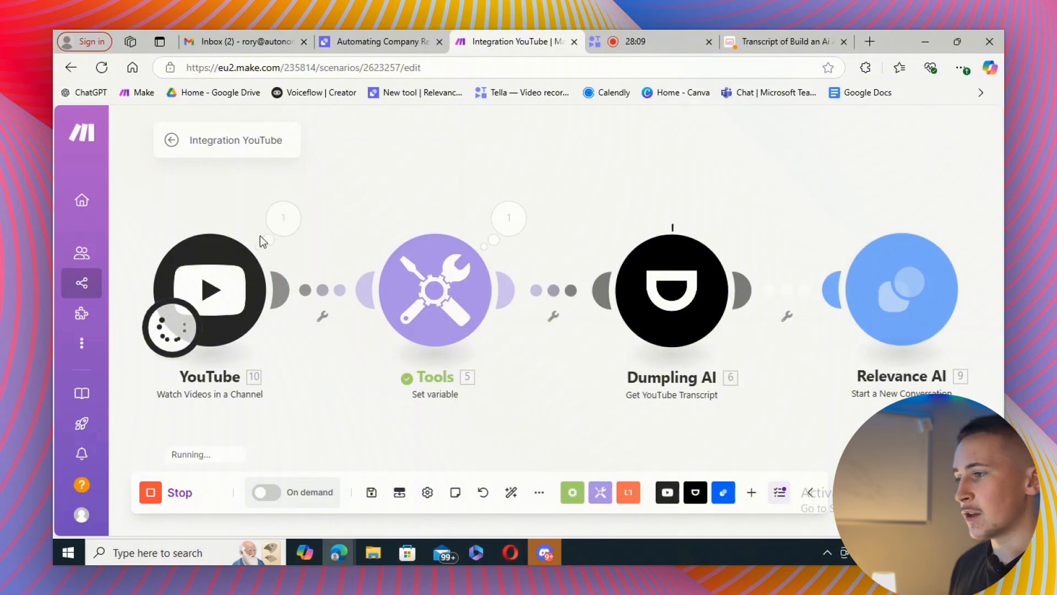
Examine the run's input and output data for the YouTube, Tools, Dumpling AI and Relevance AI modules.
click(283, 217)
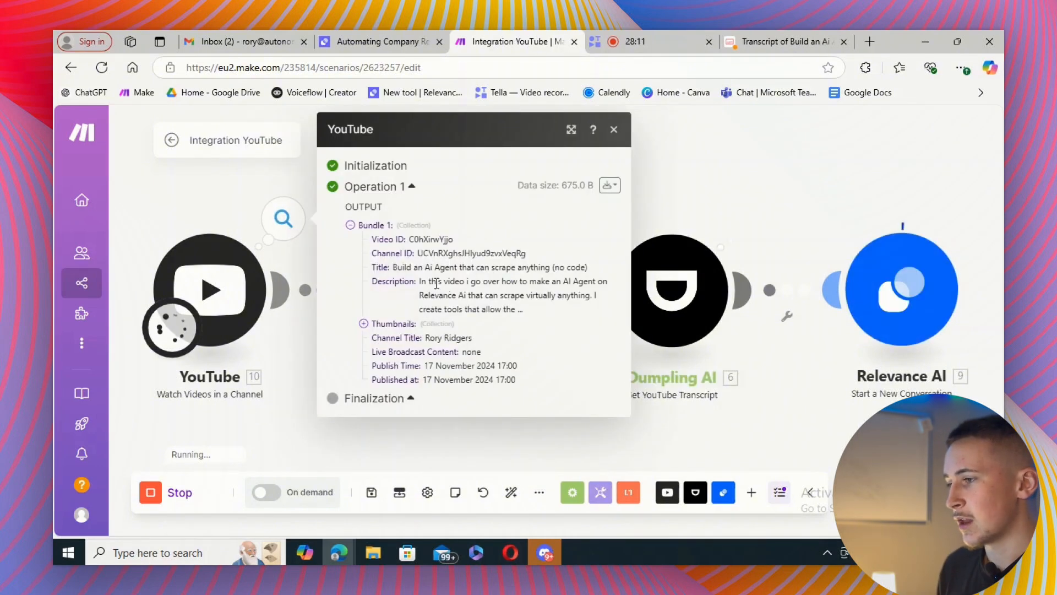
click(614, 130)
click(508, 219)
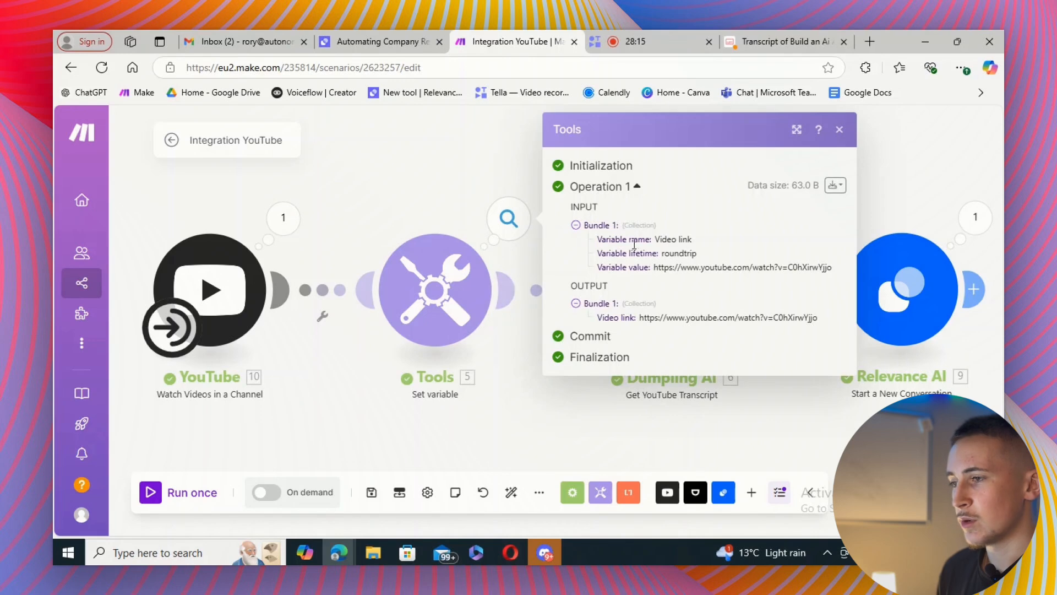
click(839, 129)
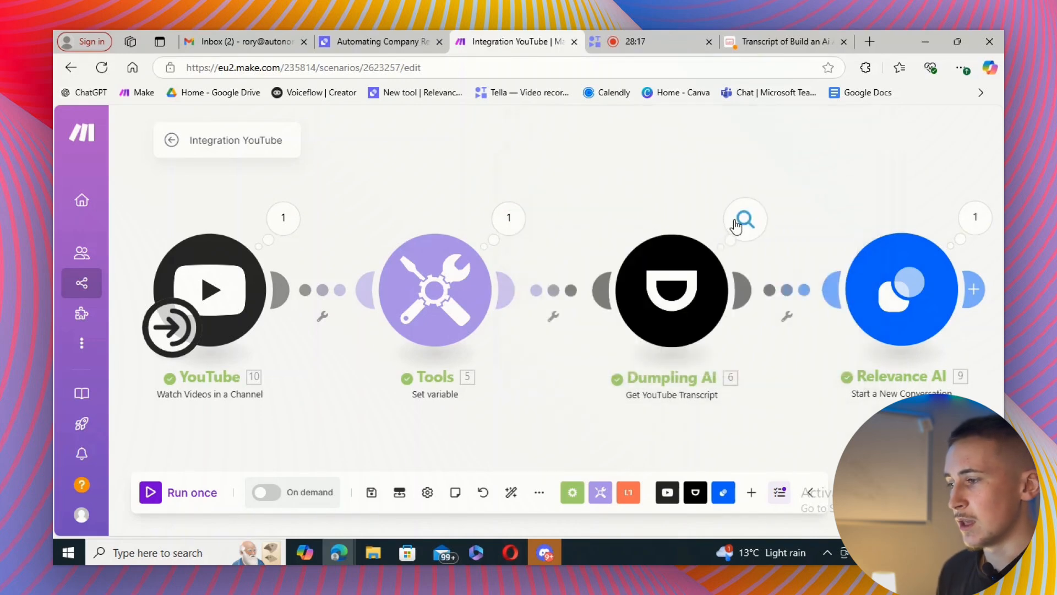
click(745, 219)
click(444, 346)
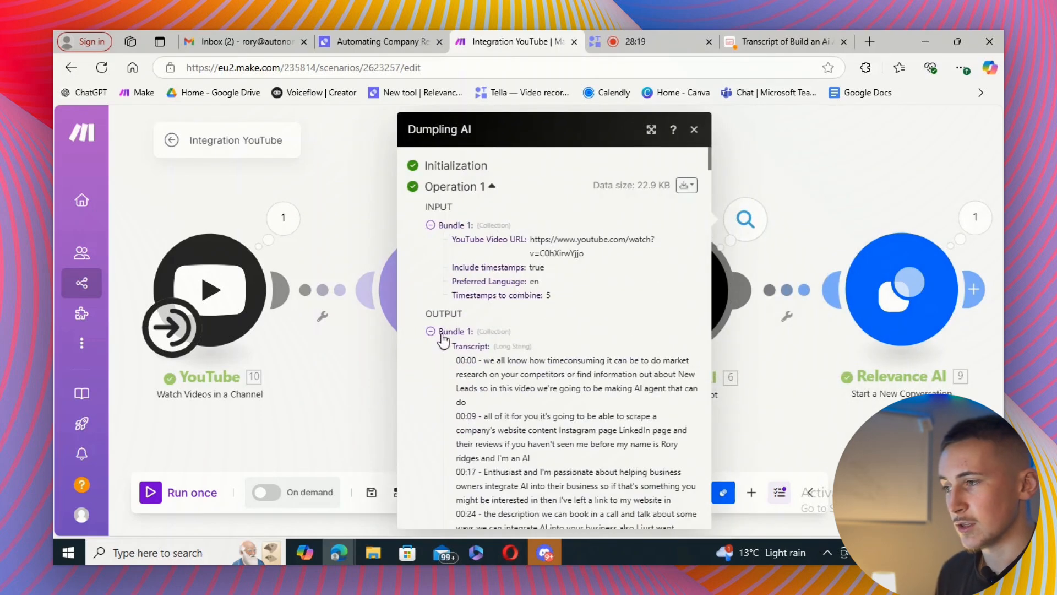
click(693, 129)
scroll(826, 200, right, 3)
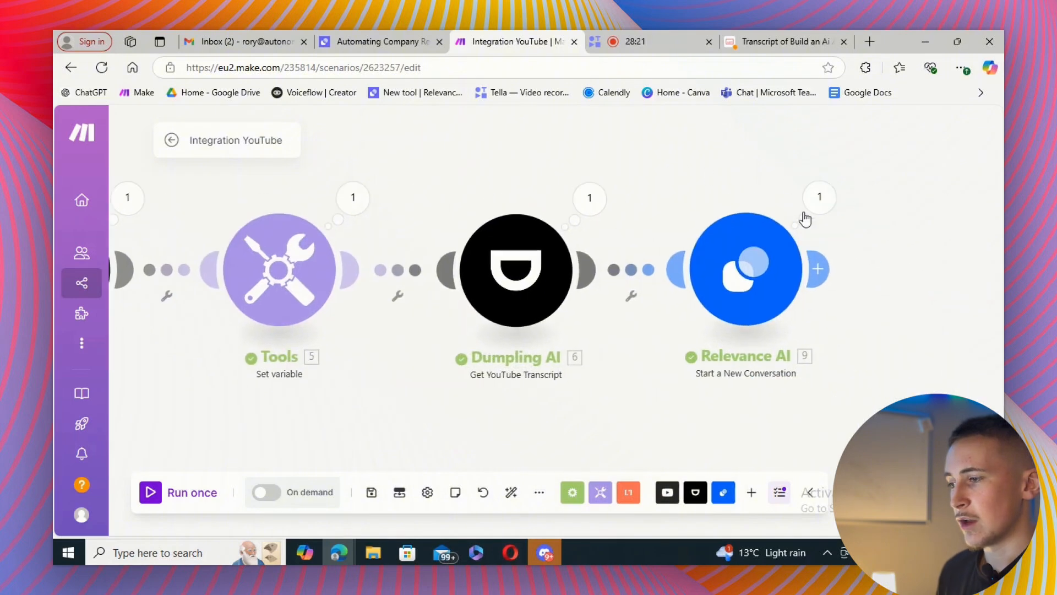
click(818, 198)
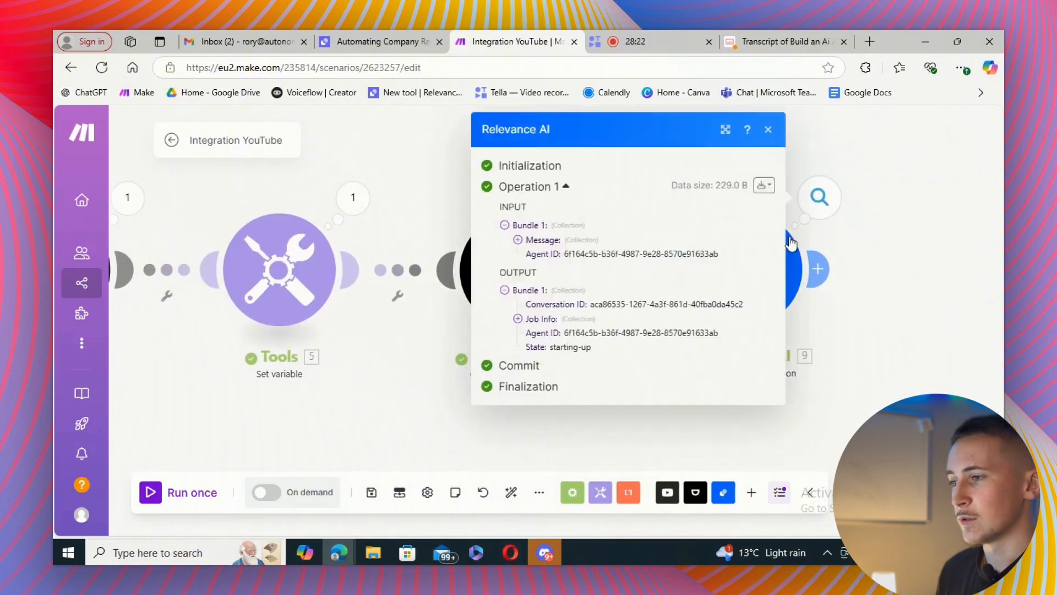
click(768, 129)
Switch to Relevance AI, open the newest Social media agent task, and view its Linkedin Post tool run.
click(374, 41)
click(184, 202)
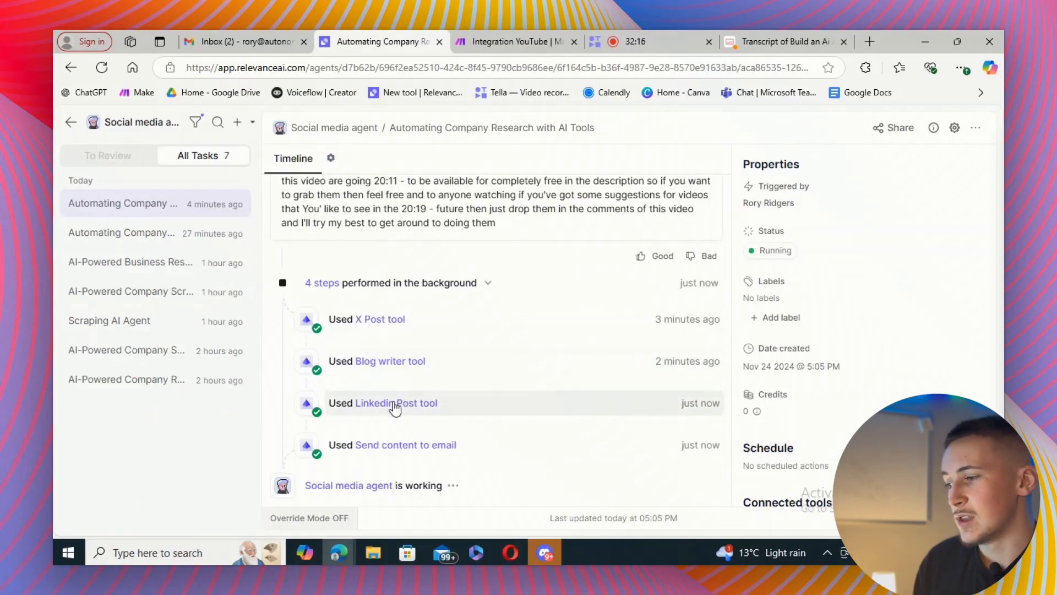
click(432, 412)
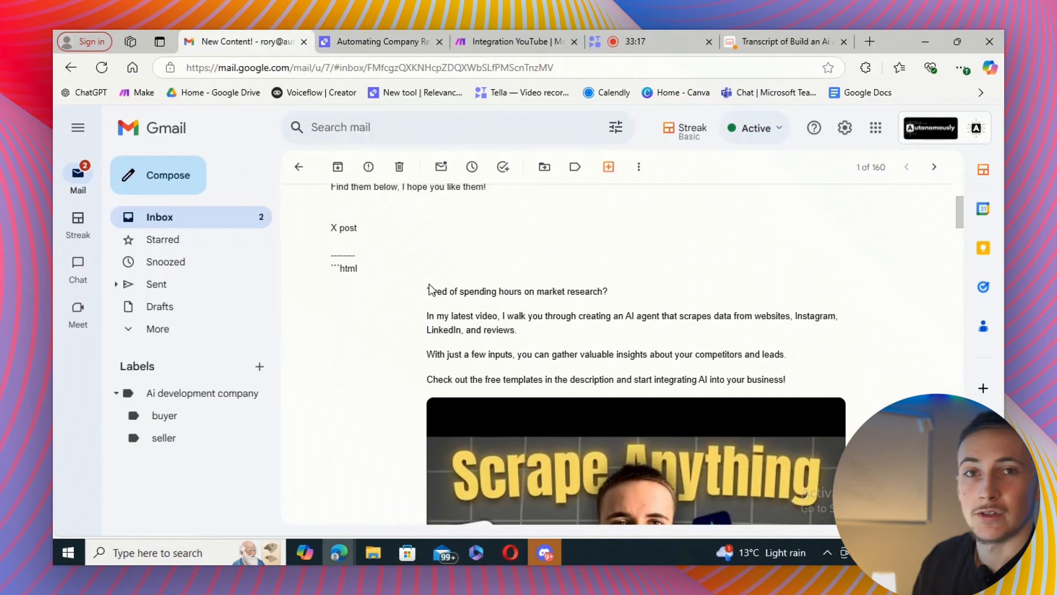
Read the New Content! email's introduction, its X post with thumbnail, and the blog post's opening sections.
scroll(432, 297, up, 3)
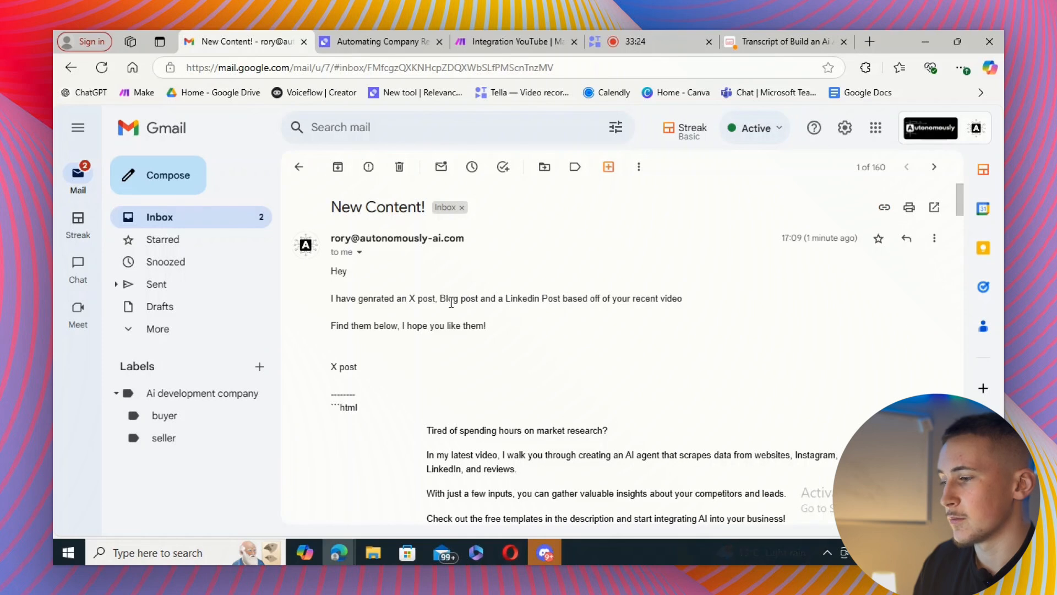
scroll(451, 302, down, 1)
scroll(451, 303, down, 3)
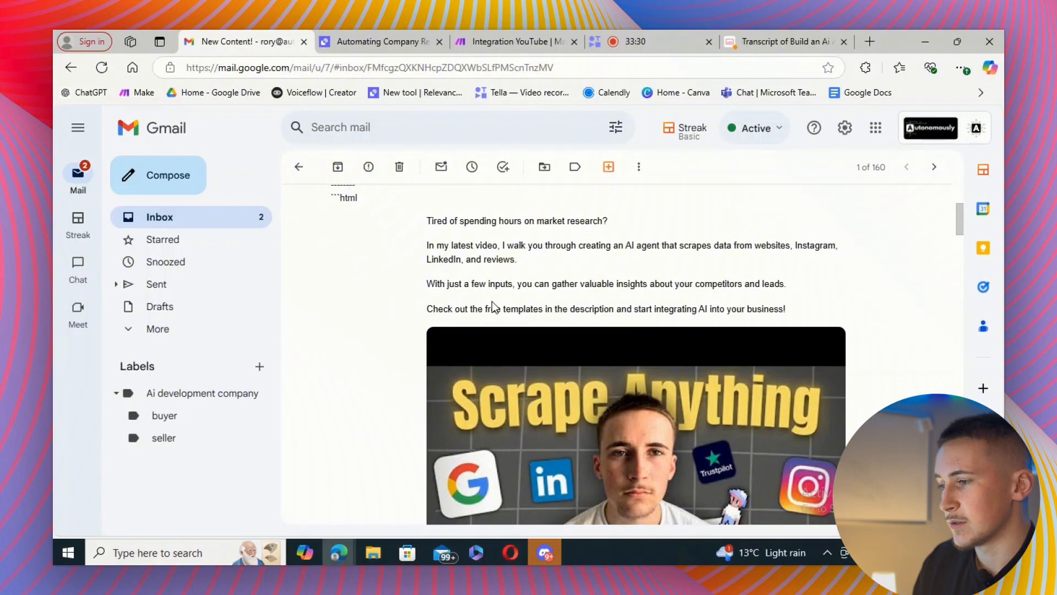
scroll(579, 283, down, 3)
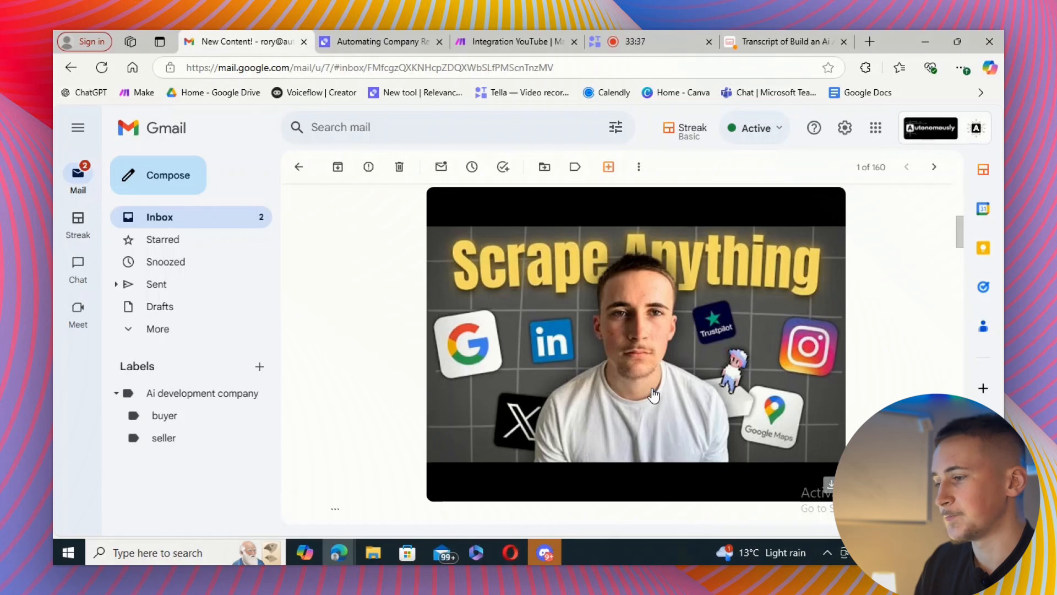
scroll(653, 394, down, 5)
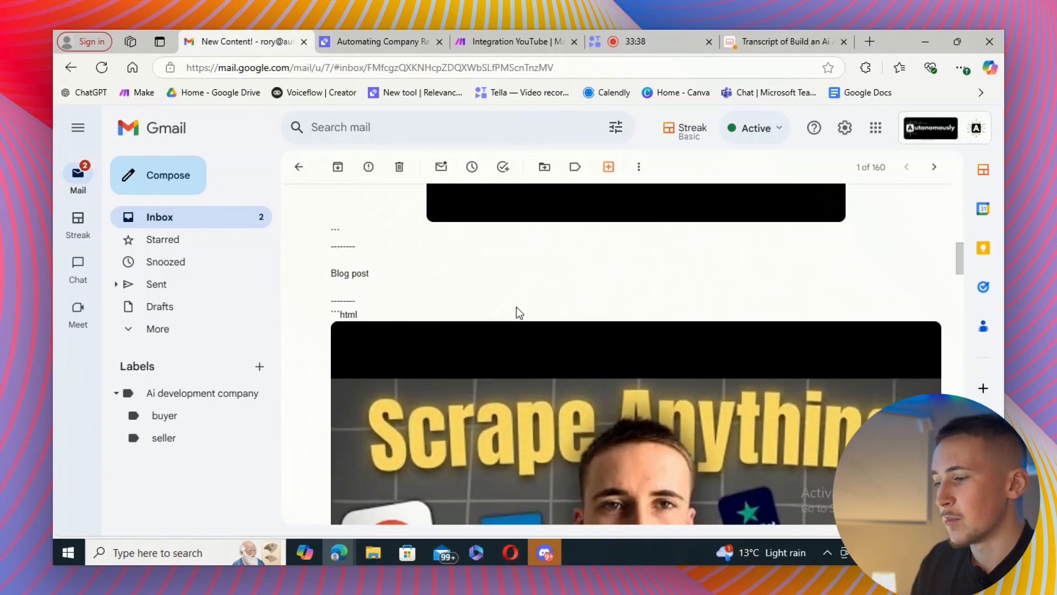
scroll(393, 278, down, 3)
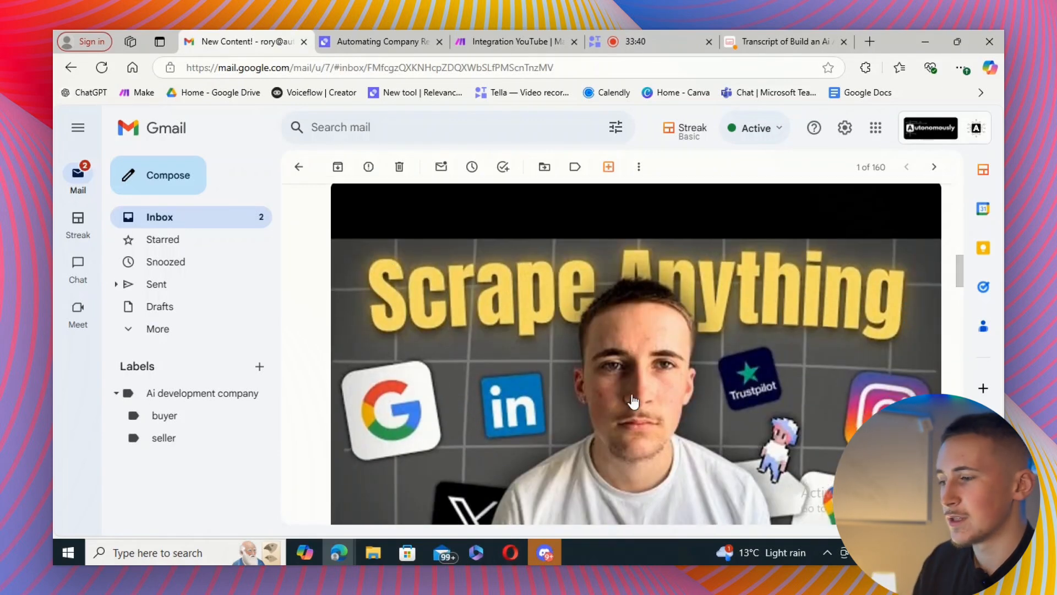
scroll(632, 395, down, 3)
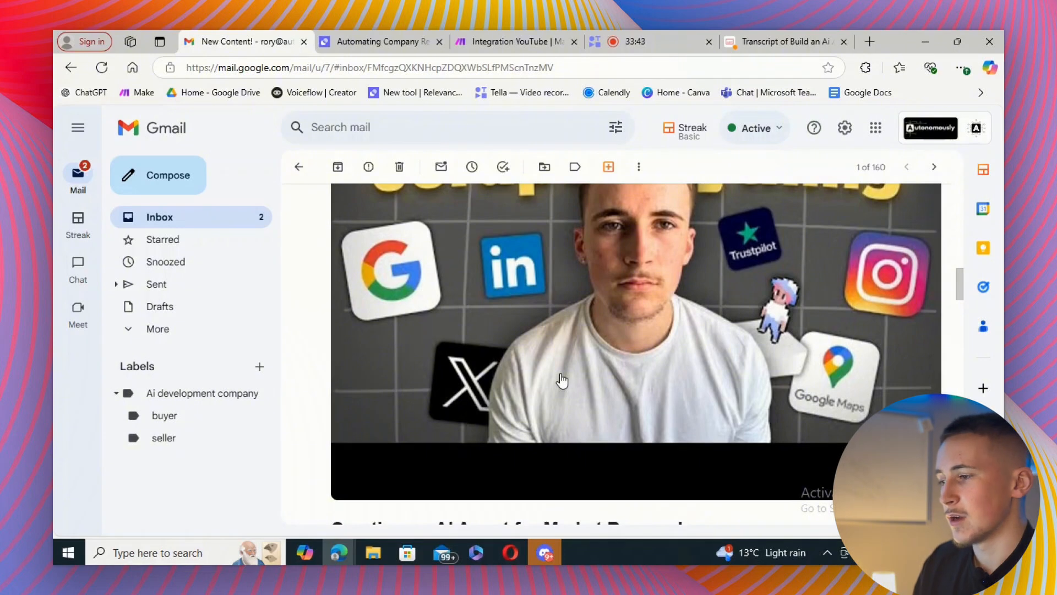
scroll(562, 380, down, 4)
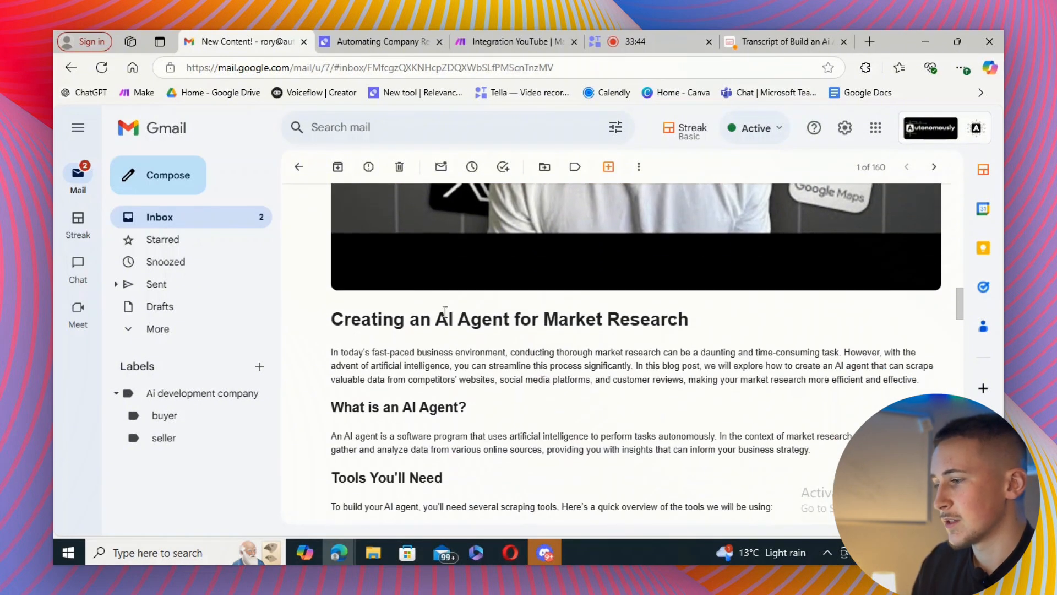
scroll(456, 337, down, 2)
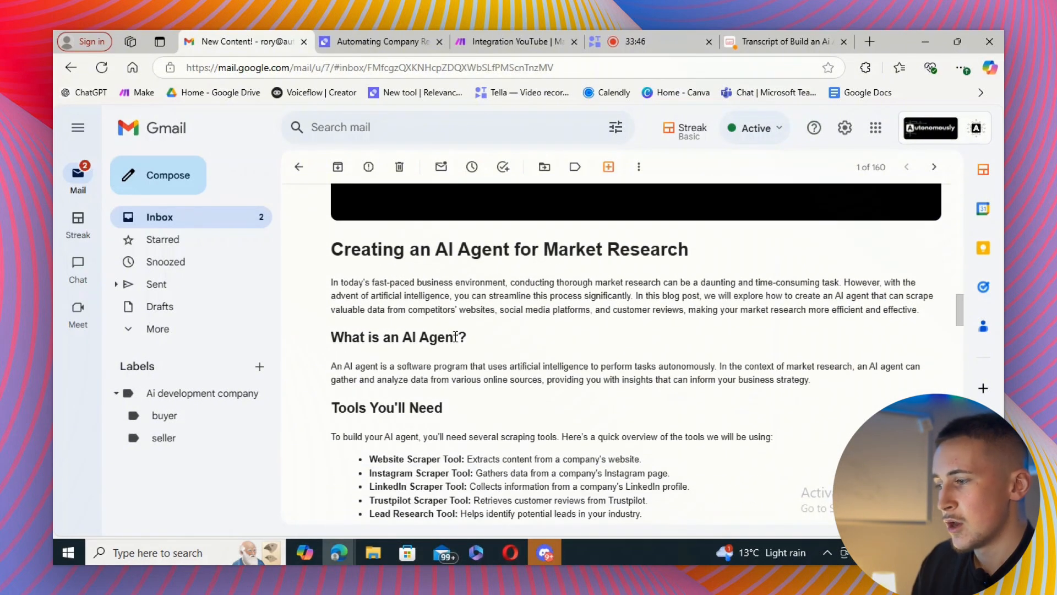
scroll(370, 337, down, 3)
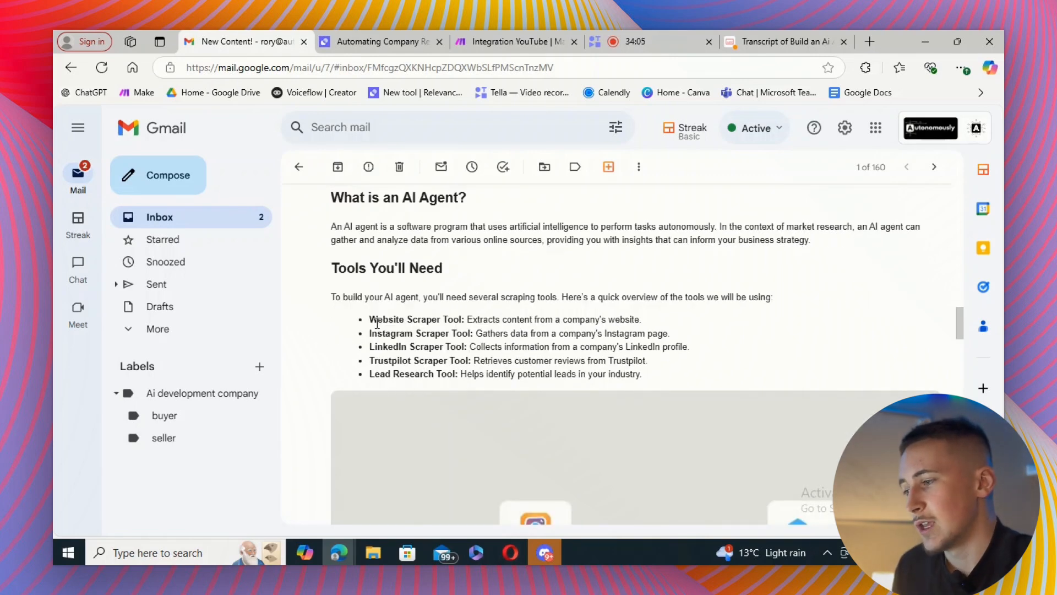
Examine the illustration in the blog post and compare its labelled tools with the list under Tools You'll Need.
scroll(377, 324, down, 5)
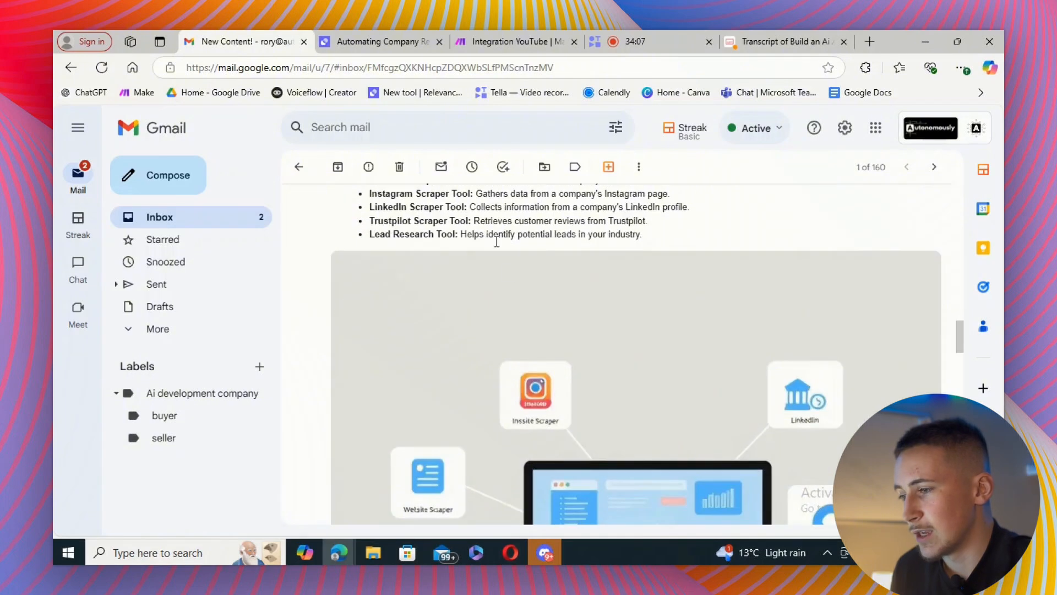
scroll(516, 309, down, 1)
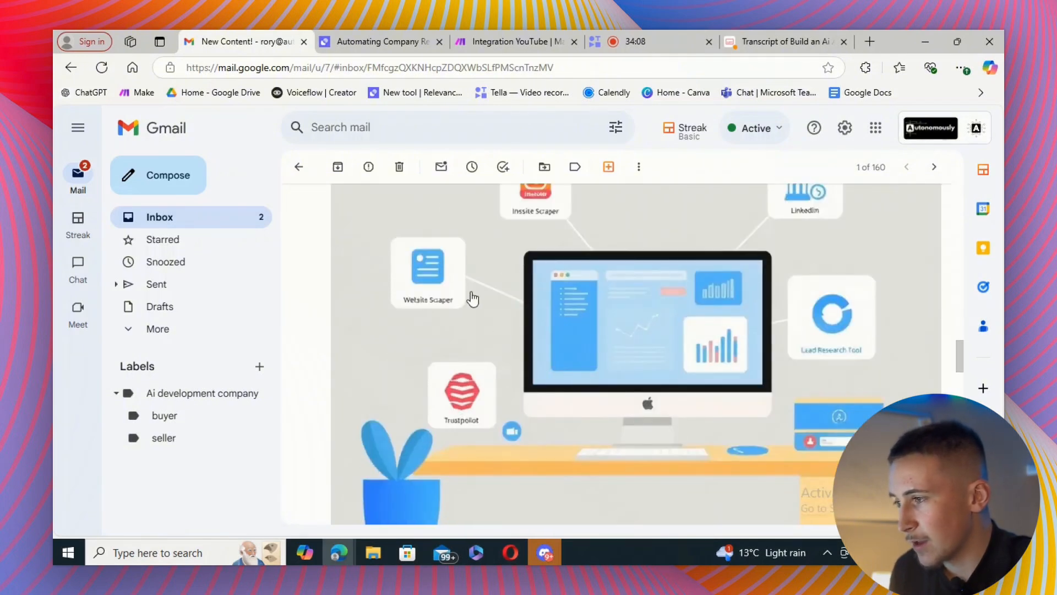
scroll(600, 311, up, 1)
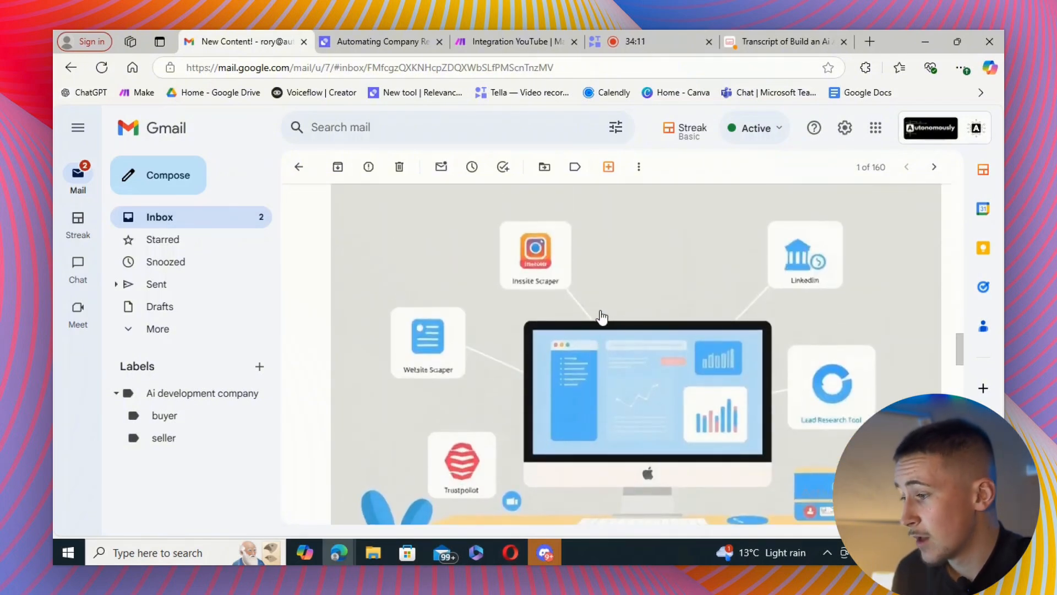
scroll(556, 272, up, 1)
scroll(556, 272, down, 2)
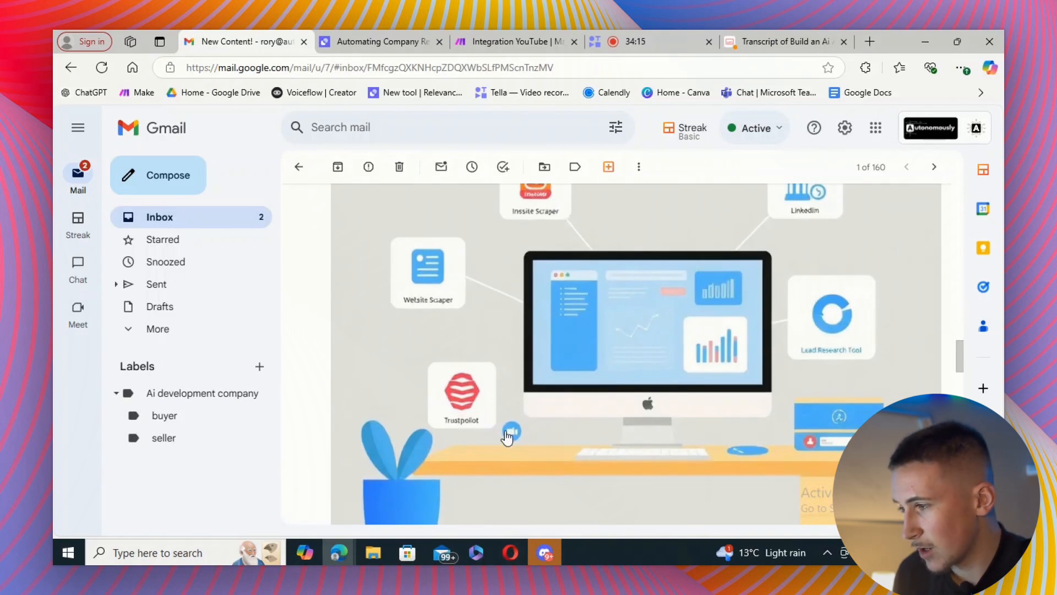
scroll(435, 374, up, 1)
scroll(531, 317, up, 1)
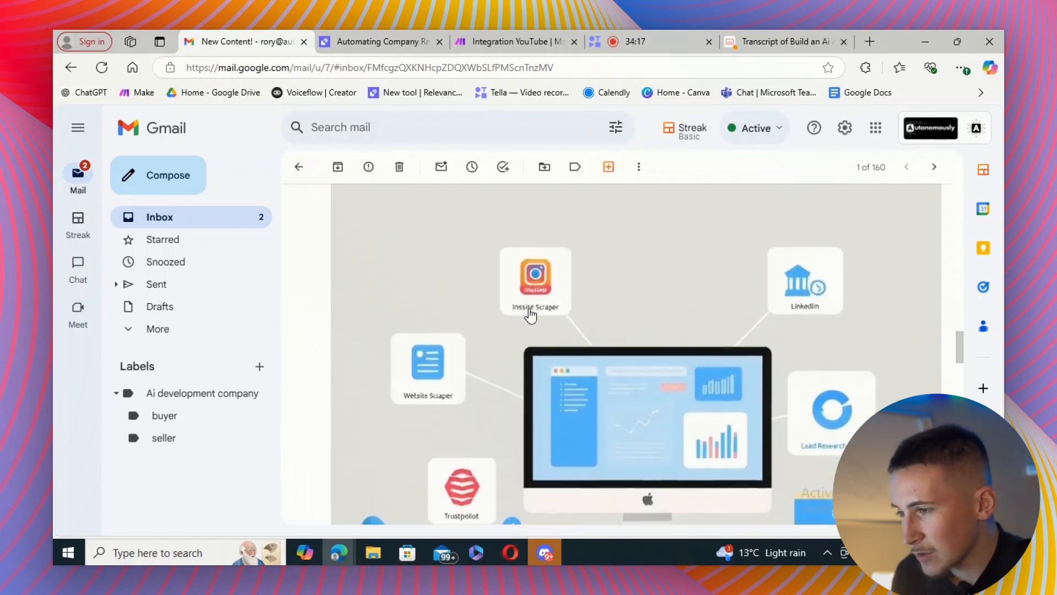
scroll(727, 387, up, 2)
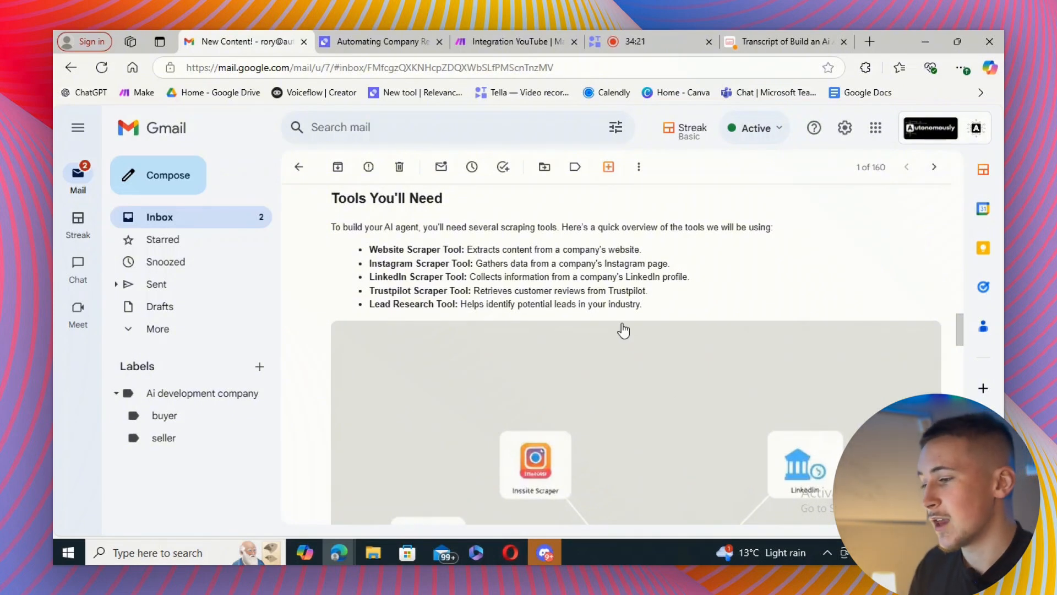
scroll(622, 330, down, 1)
scroll(623, 330, down, 3)
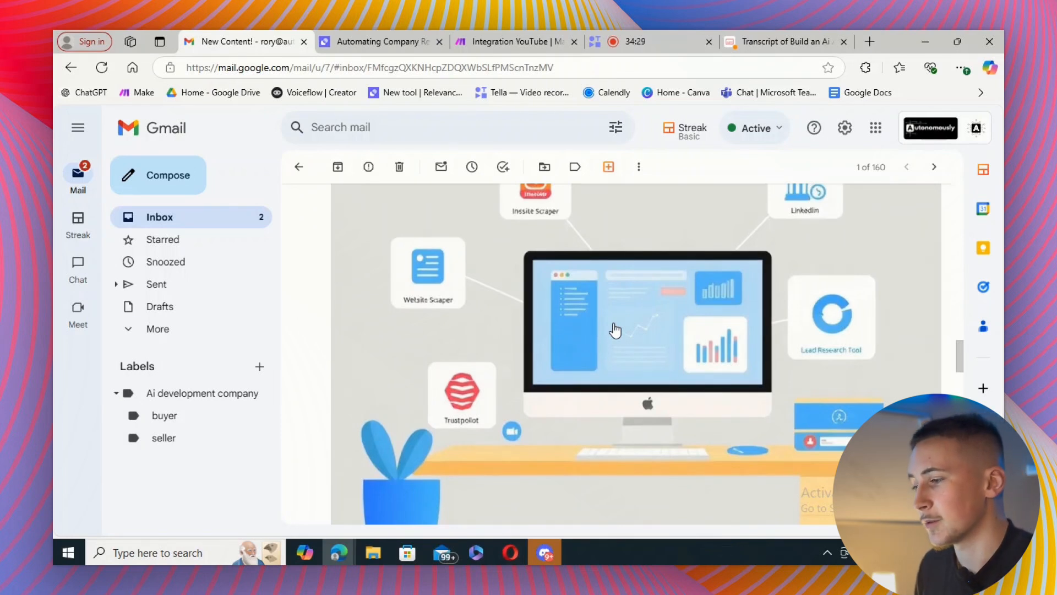
Read the blog post's step-by-step guide and conclusion, and check its "visit my website" link before returning to the email.
scroll(615, 330, down, 5)
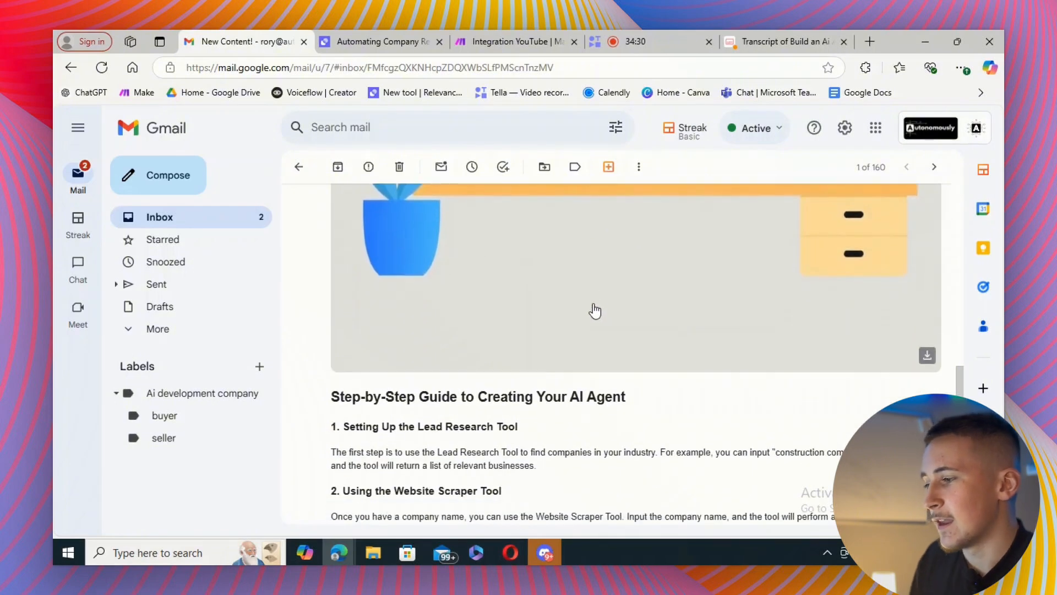
scroll(595, 311, down, 3)
scroll(431, 345, down, 2)
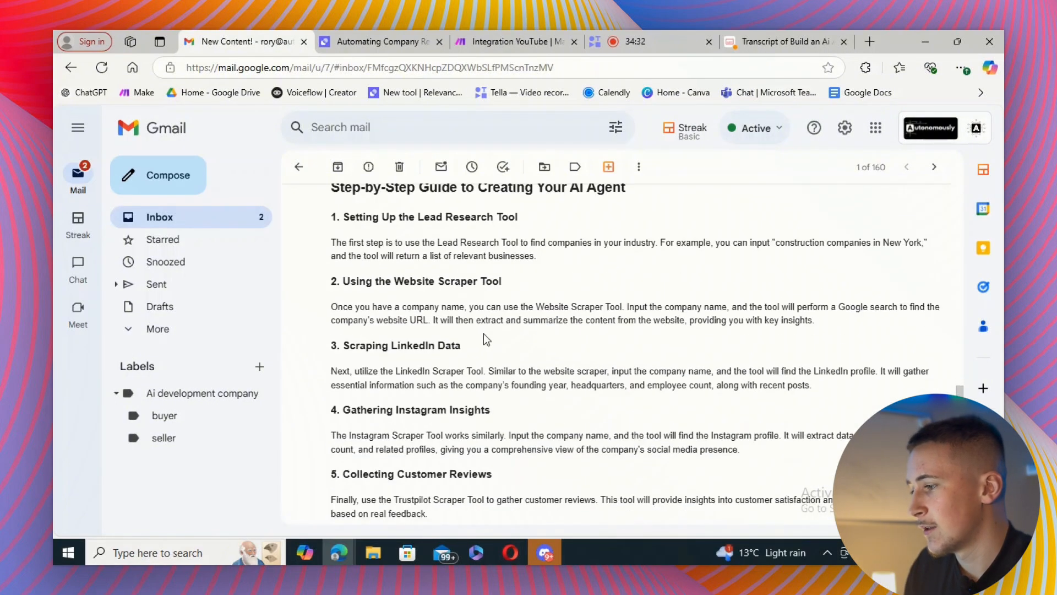
scroll(487, 339, down, 6)
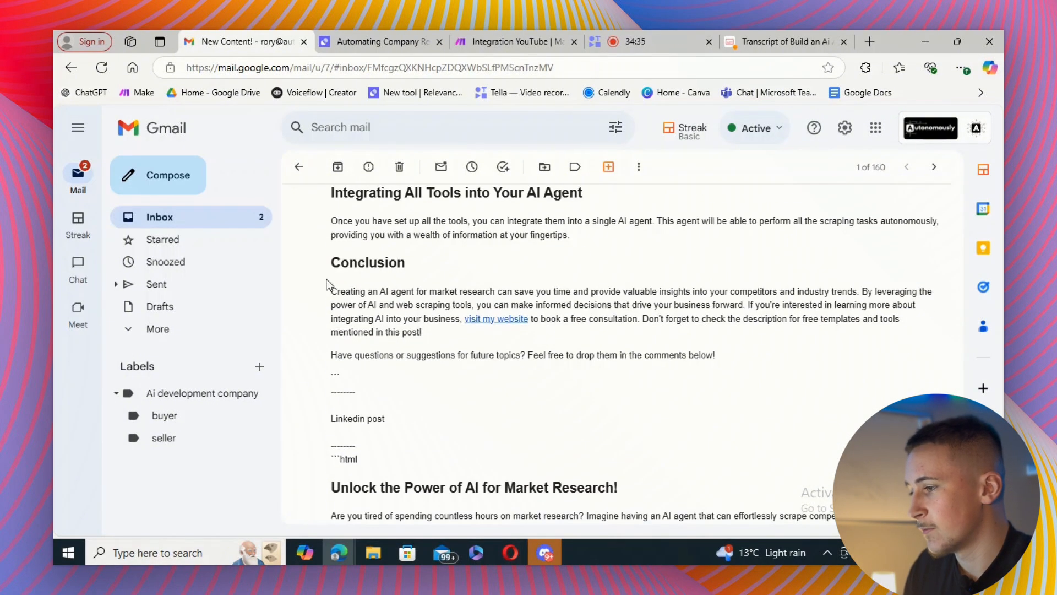
click(498, 319)
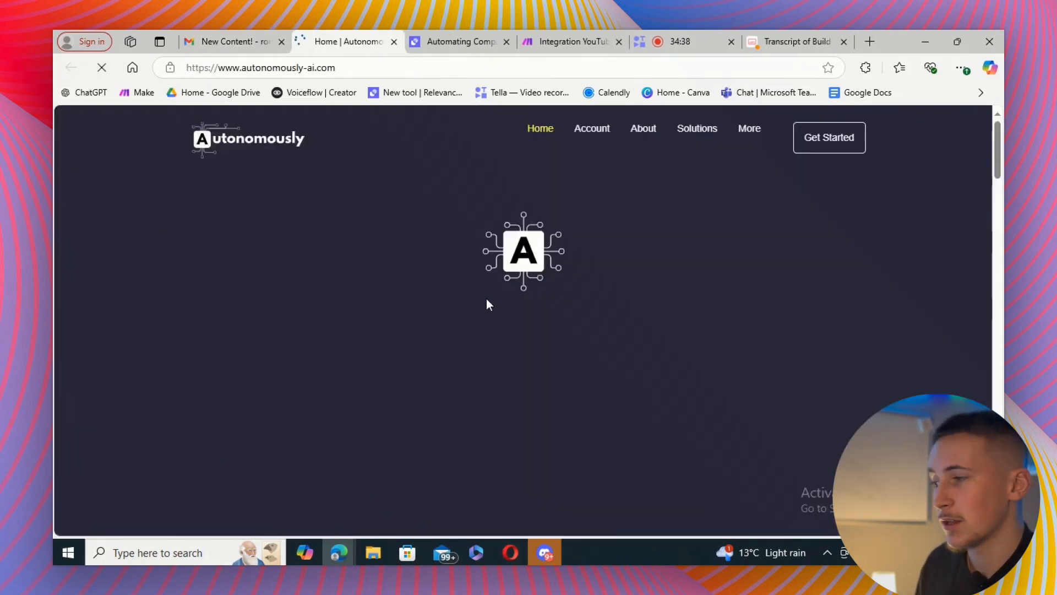
click(394, 41)
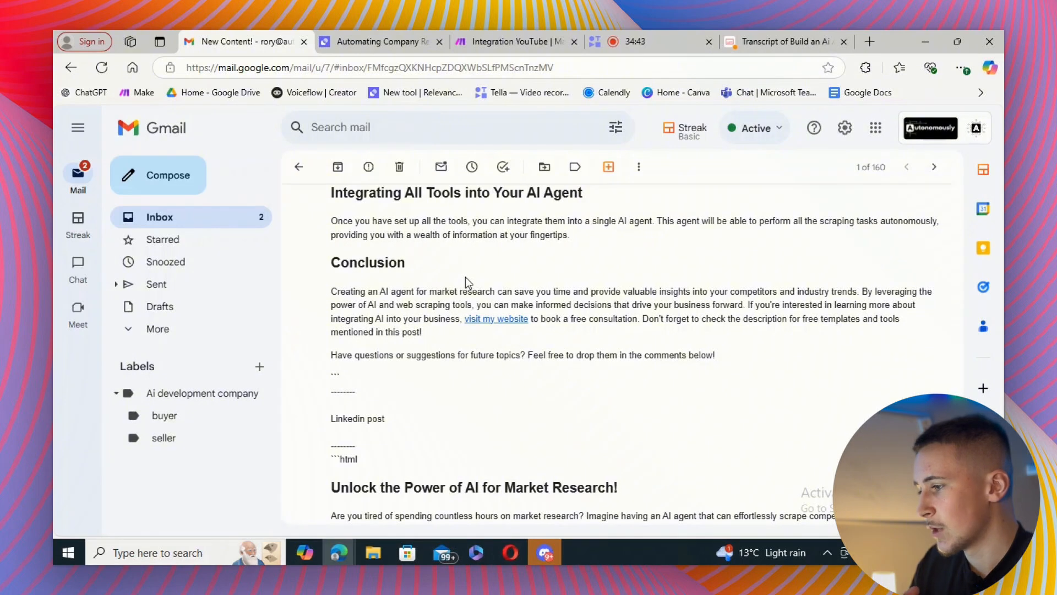
Read the email's Linkedin post, including its key takeaways, hashtags and attached video thumbnail.
scroll(439, 304, down, 4)
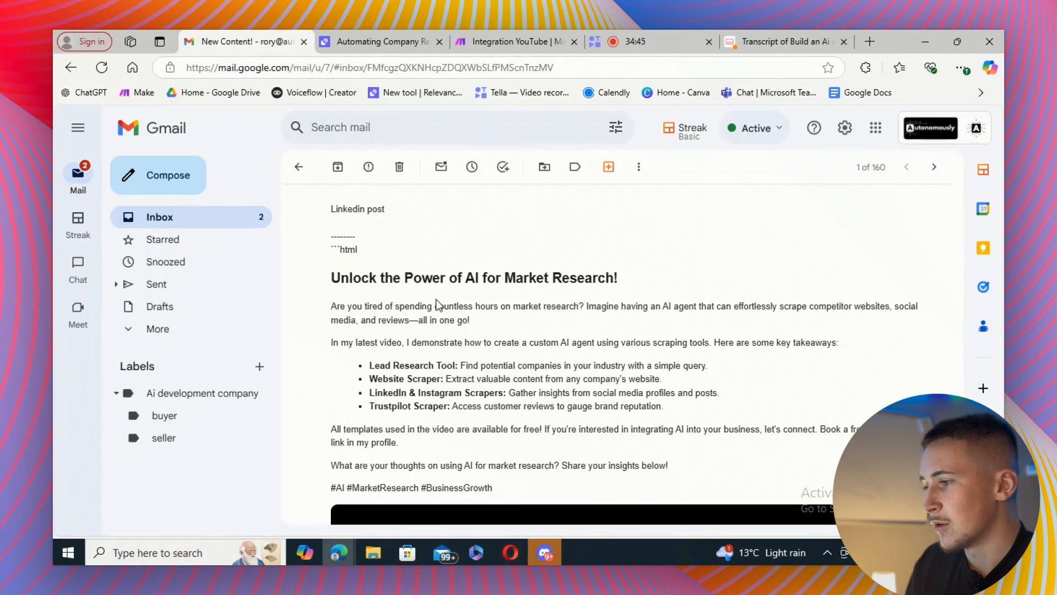
scroll(397, 271, down, 1)
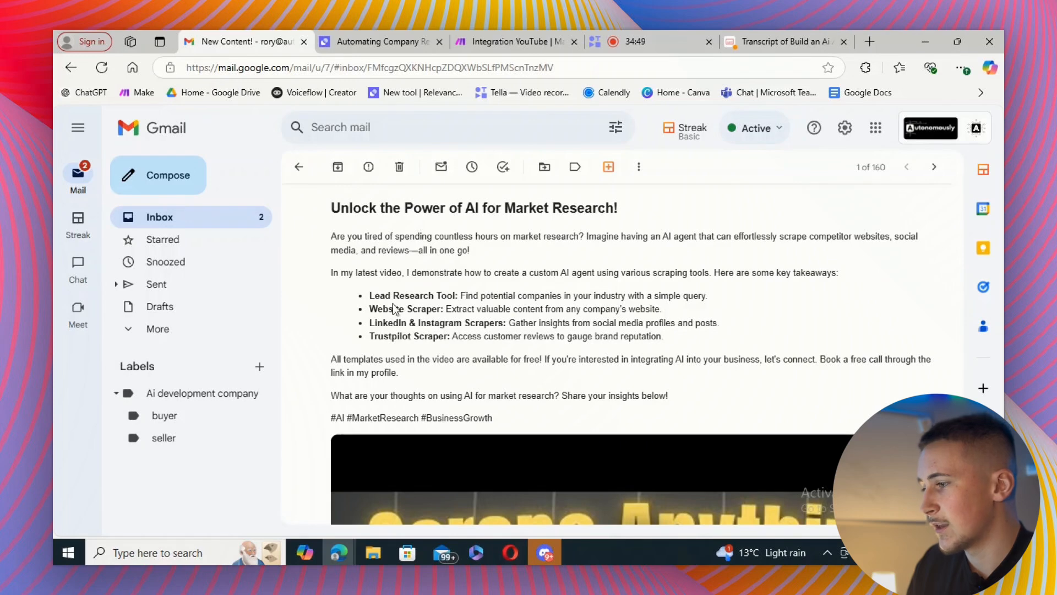
scroll(397, 310, down, 1)
drag(347, 348, 449, 348)
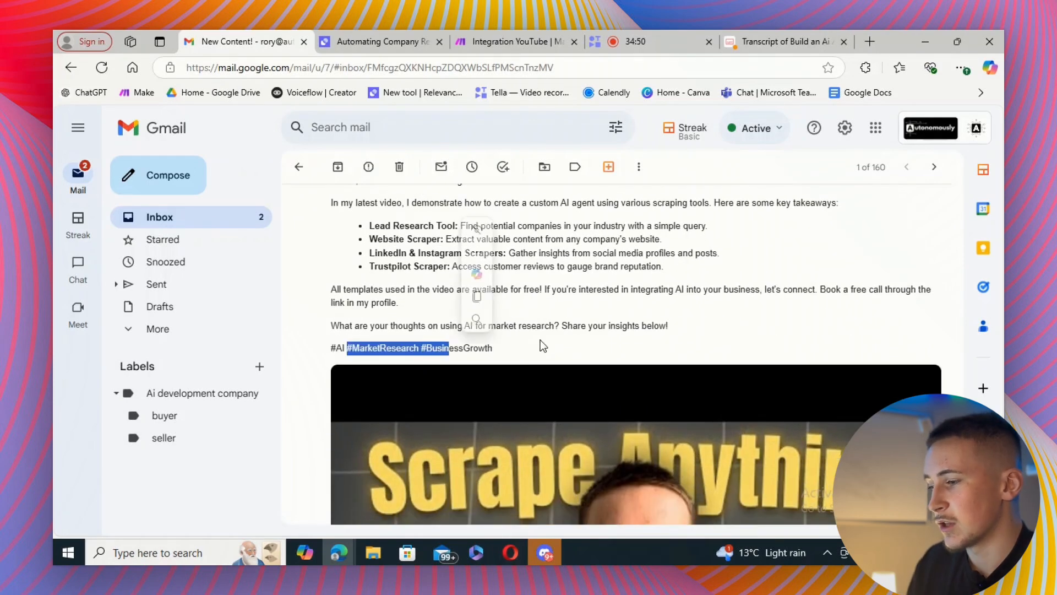
click(549, 346)
scroll(470, 309, down, 4)
scroll(439, 338, down, 1)
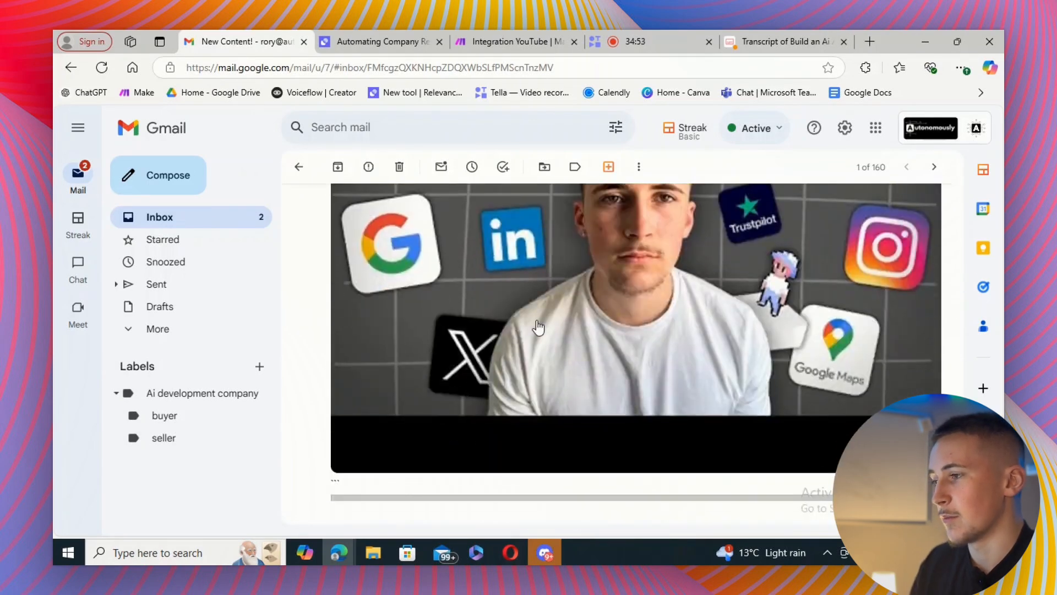
scroll(537, 323, up, 3)
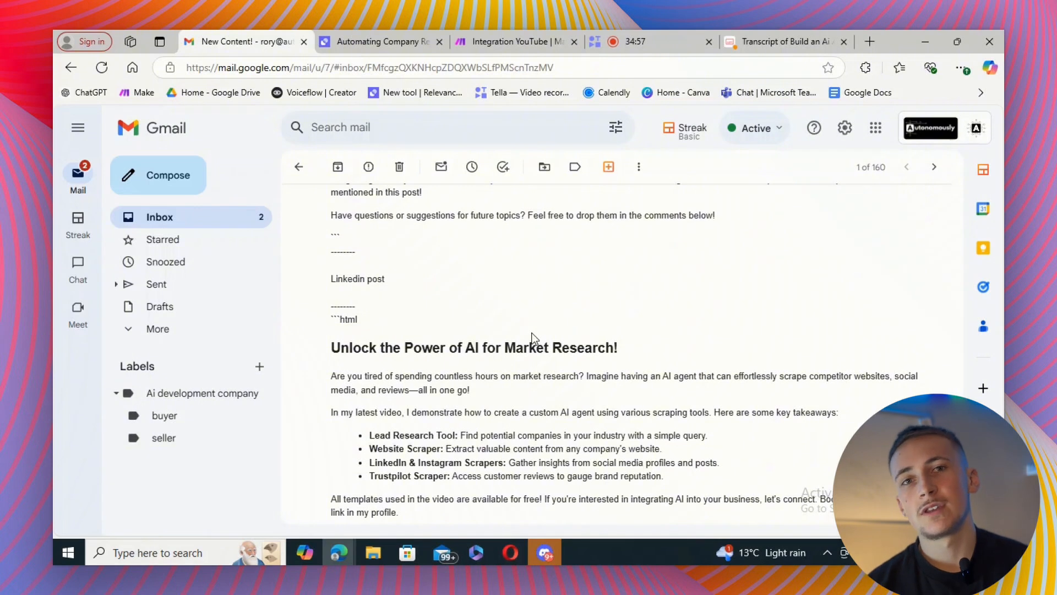